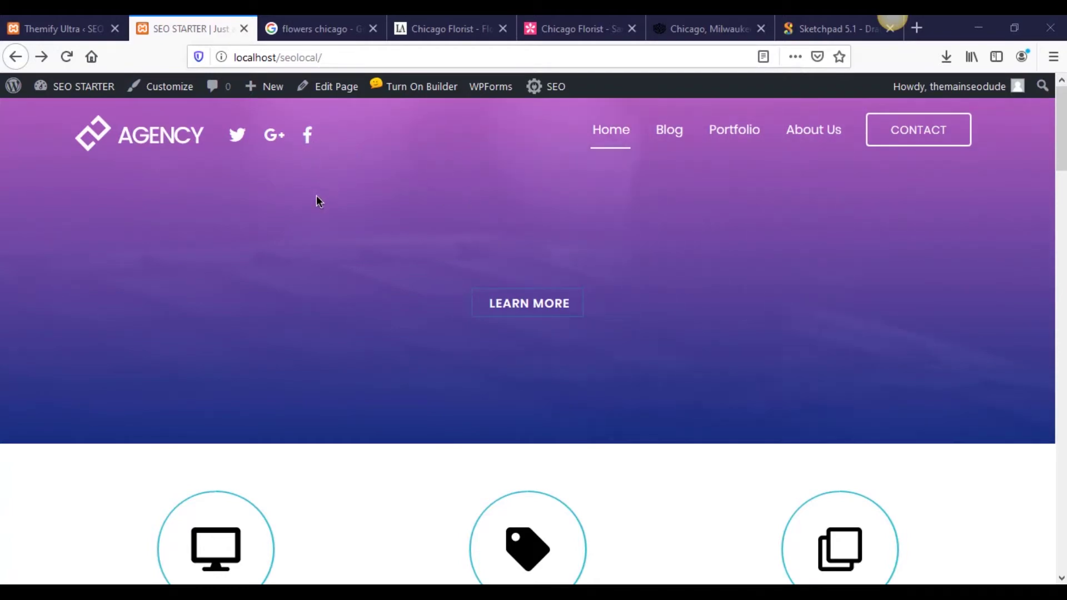
# - Look over the demo home page, from the hero banner through the feature sections to the client logos
pyautogui.scroll(-10, 317, 200)
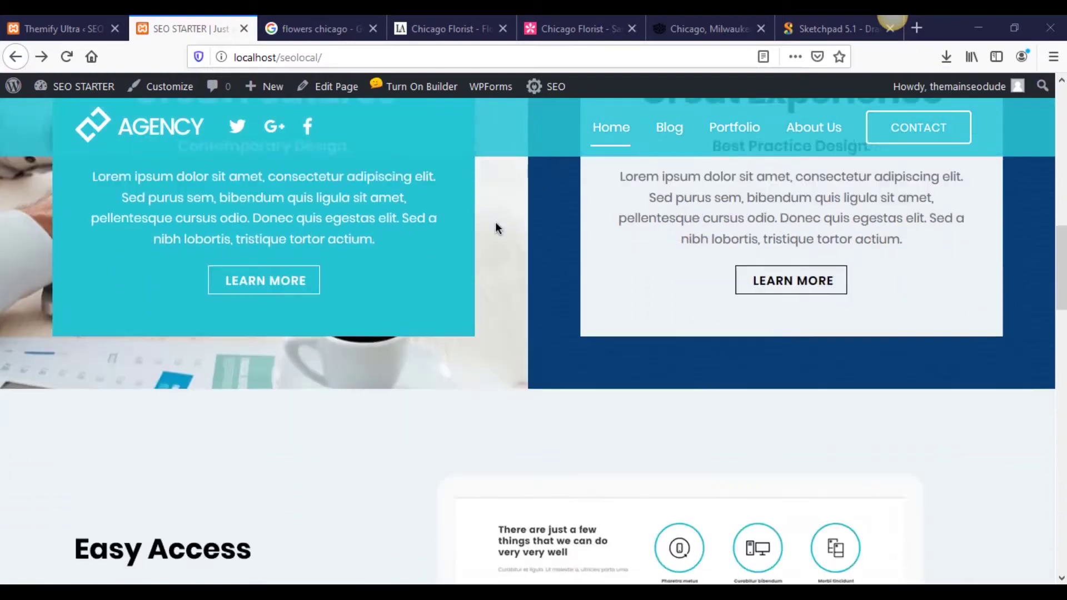
pyautogui.scroll(-12, 520, 245)
pyautogui.scroll(12, 428, 275)
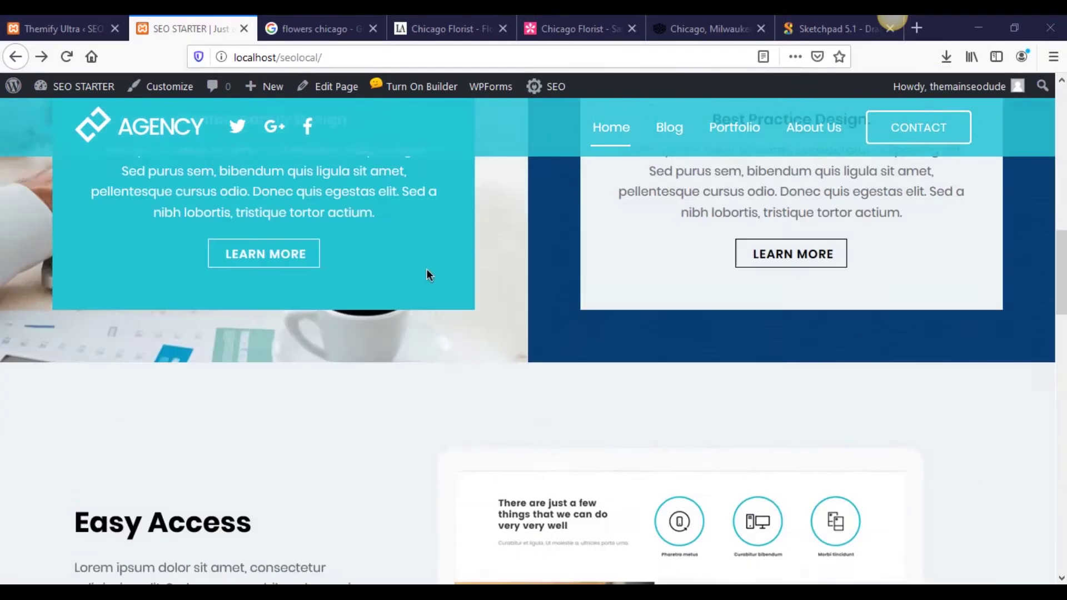
pyautogui.scroll(10, 426, 268)
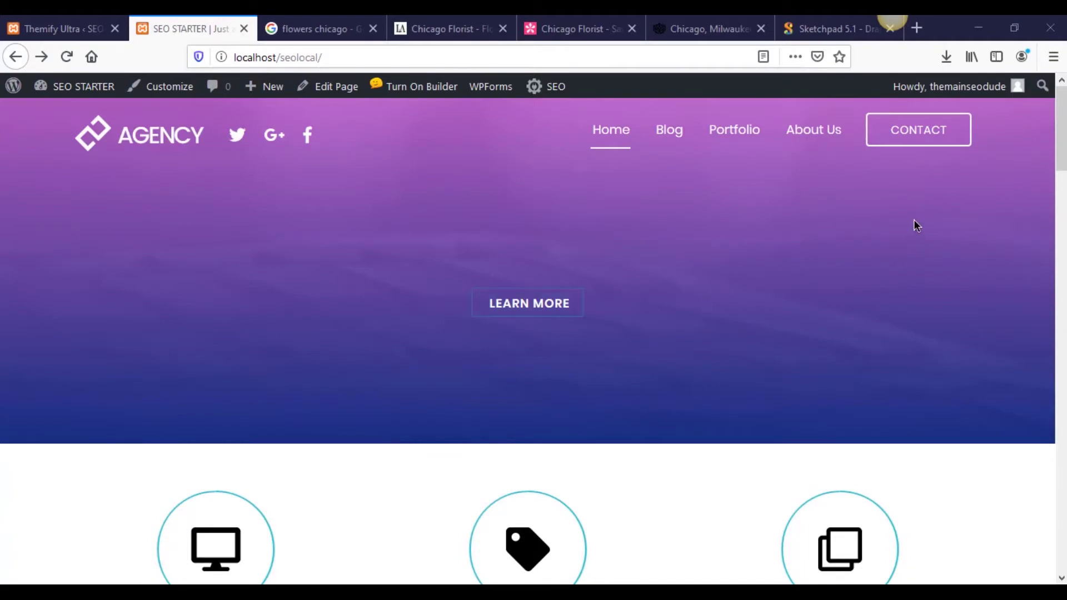
pyautogui.scroll(-15, 917, 221)
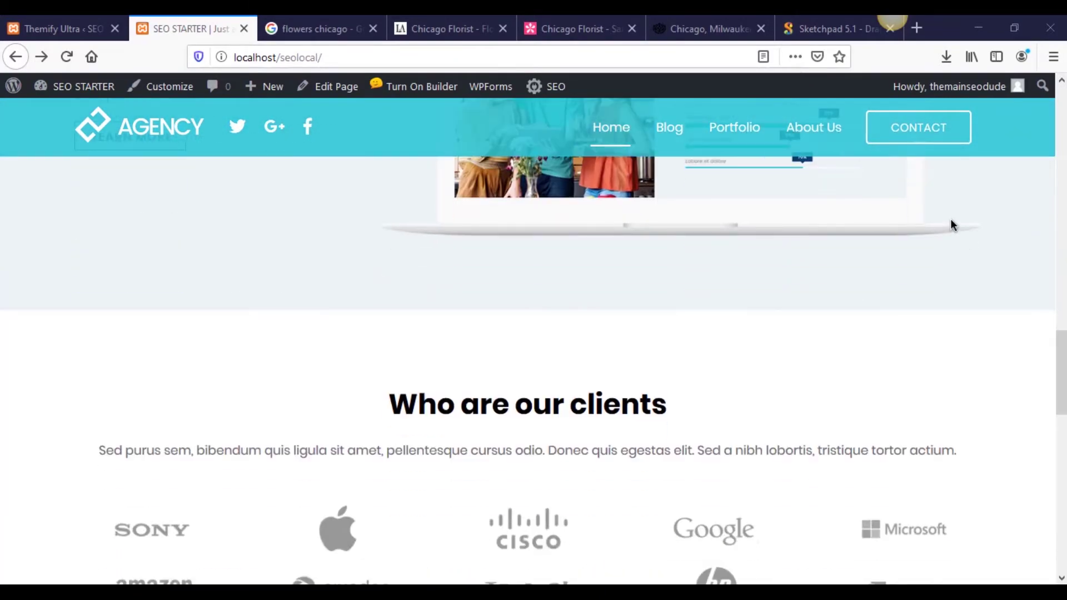
pyautogui.scroll(15, 950, 220)
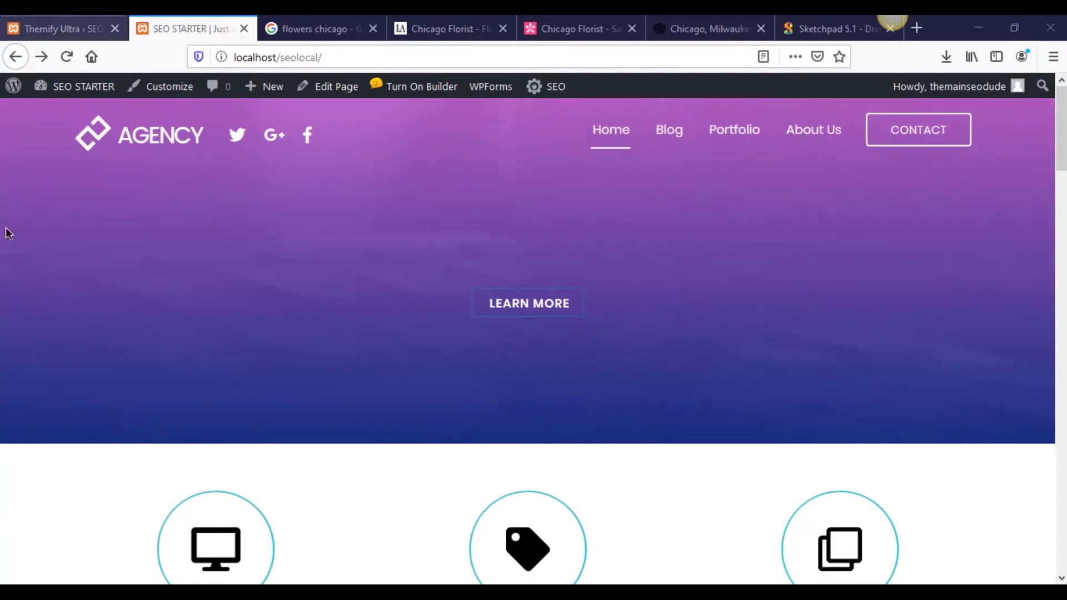
pyautogui.scroll(-5, 185, 267)
pyautogui.scroll(5, 222, 283)
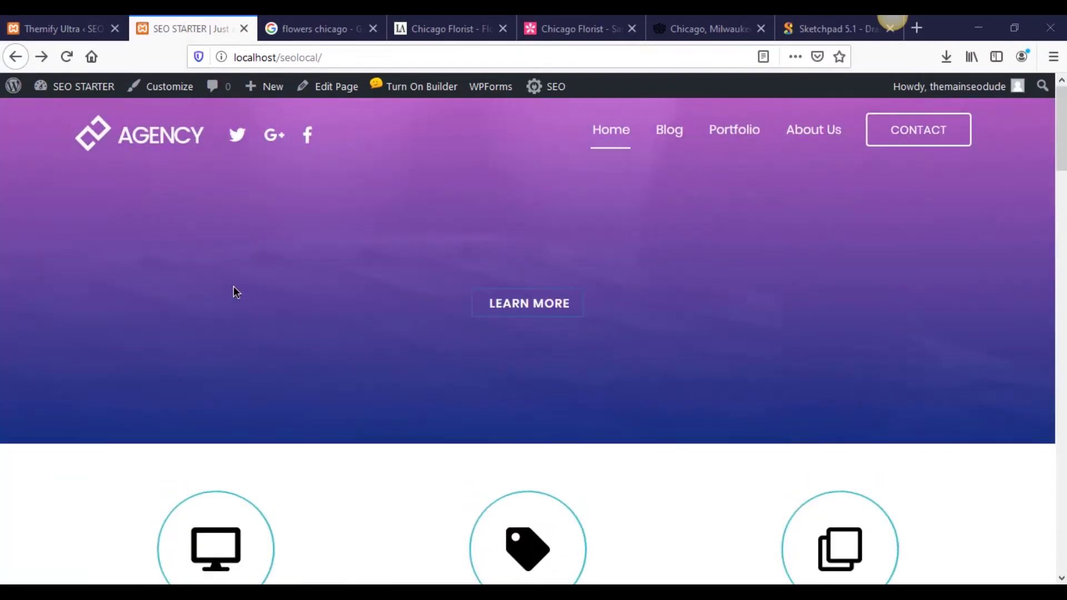
pyautogui.scroll(-4, 233, 286)
pyautogui.scroll(4, 235, 284)
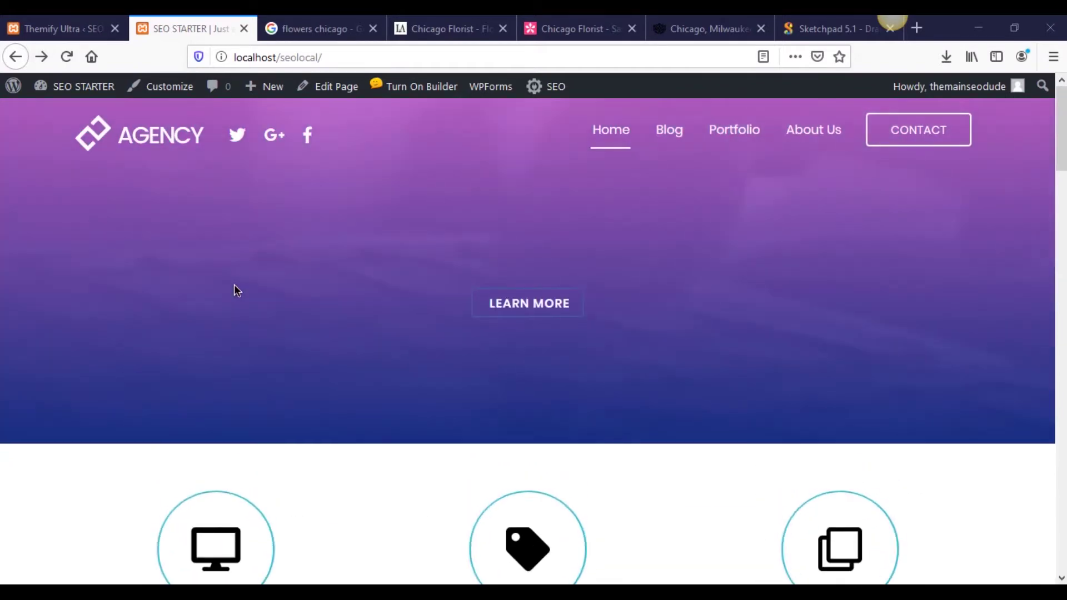
pyautogui.scroll(-4, 234, 285)
pyautogui.scroll(4, 238, 285)
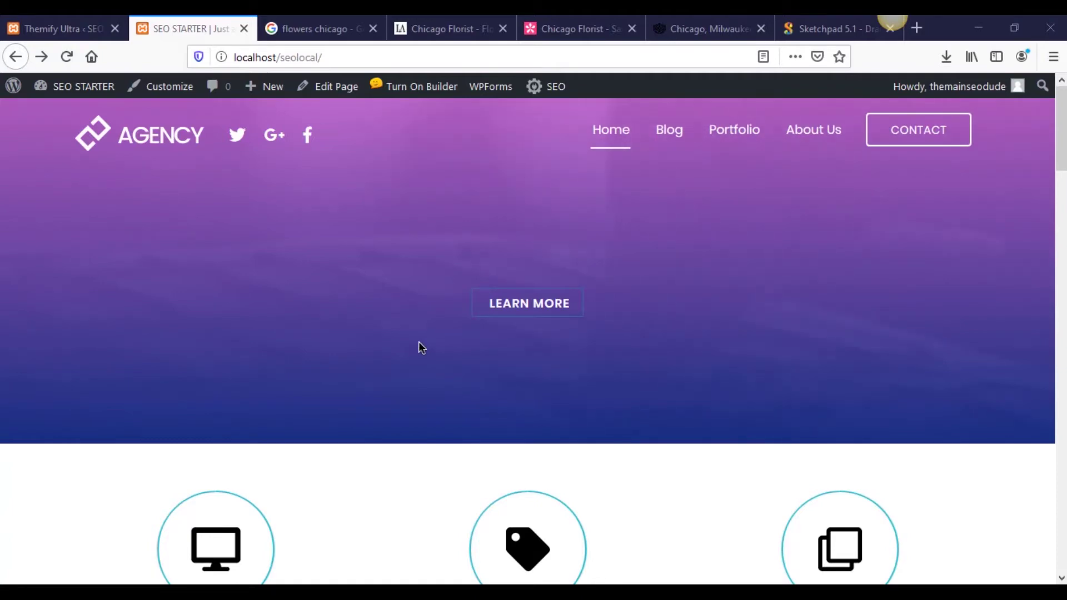
pyautogui.scroll(-10, 472, 303)
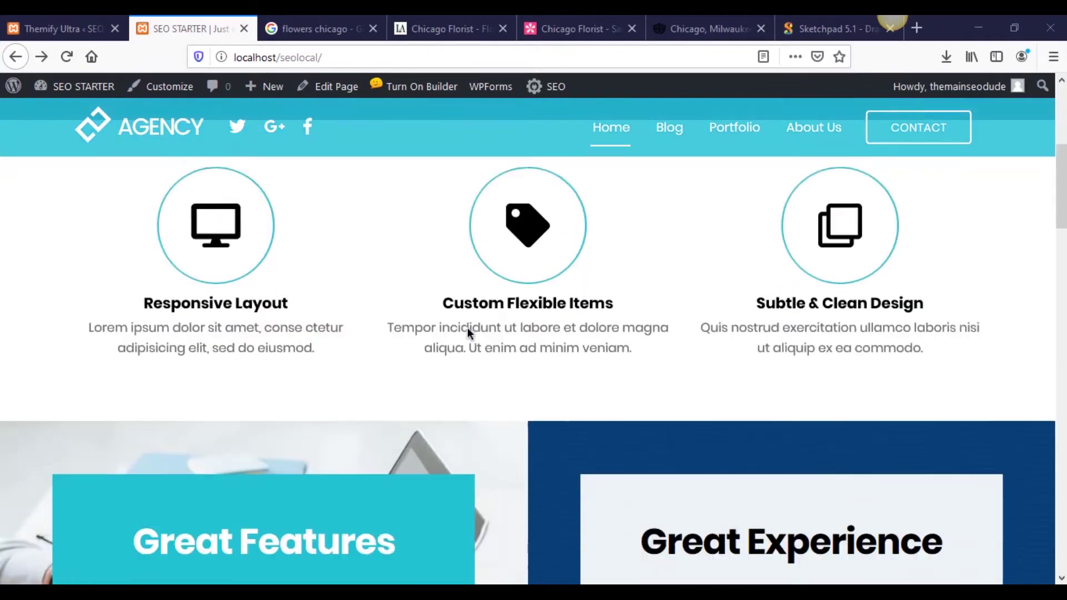
pyautogui.scroll(10, 467, 333)
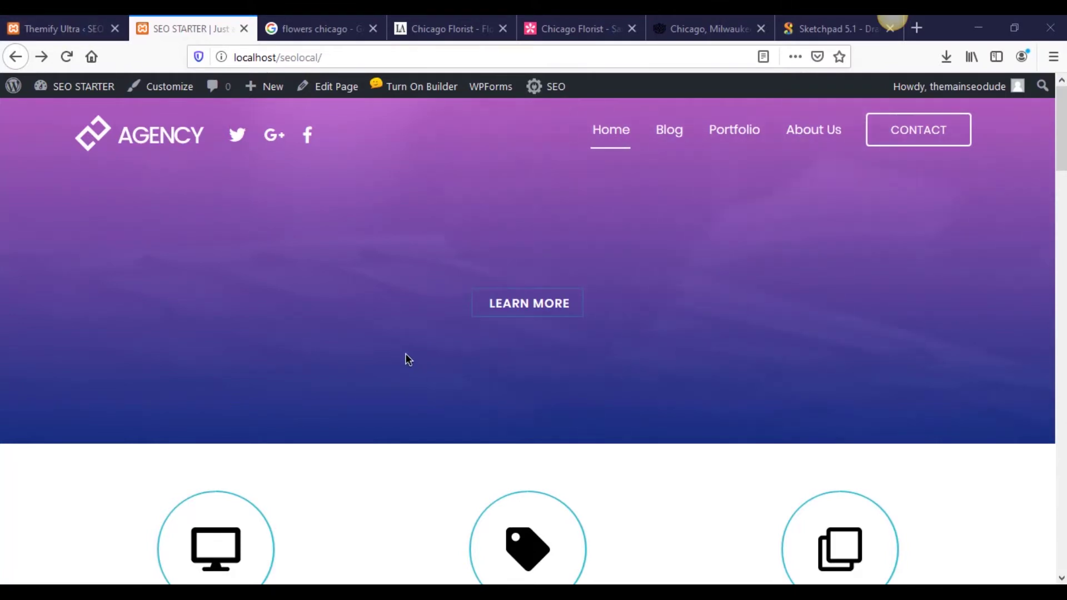
pyautogui.scroll(-2, 405, 354)
pyautogui.scroll(2, 405, 354)
pyautogui.scroll(-2, 405, 350)
pyautogui.scroll(2, 405, 350)
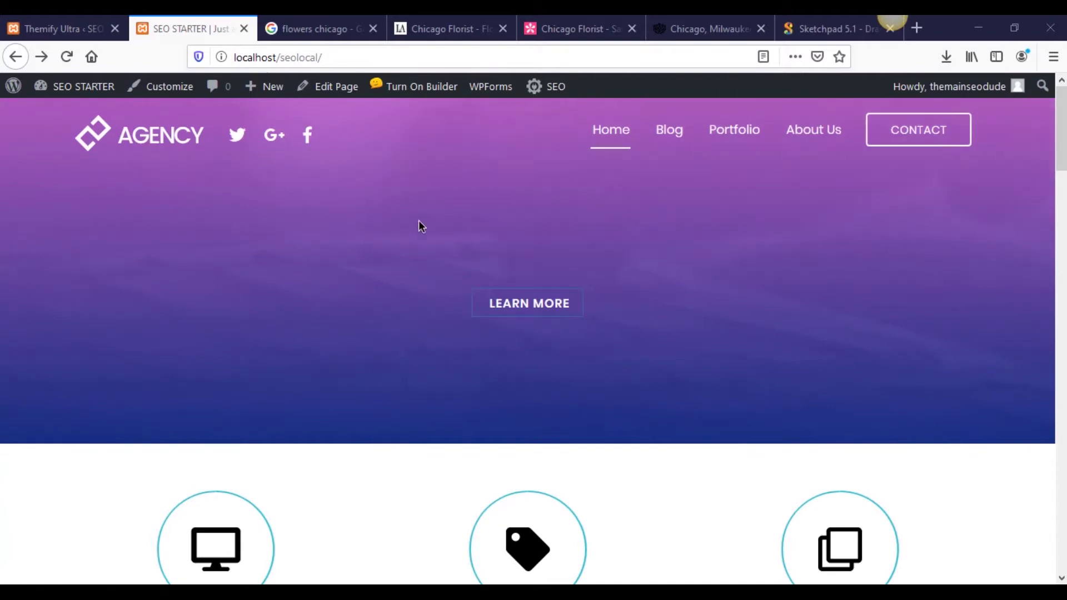
# - Turn on the page builder for the home page and look over its editable rows and modules
pyautogui.click(416, 89)
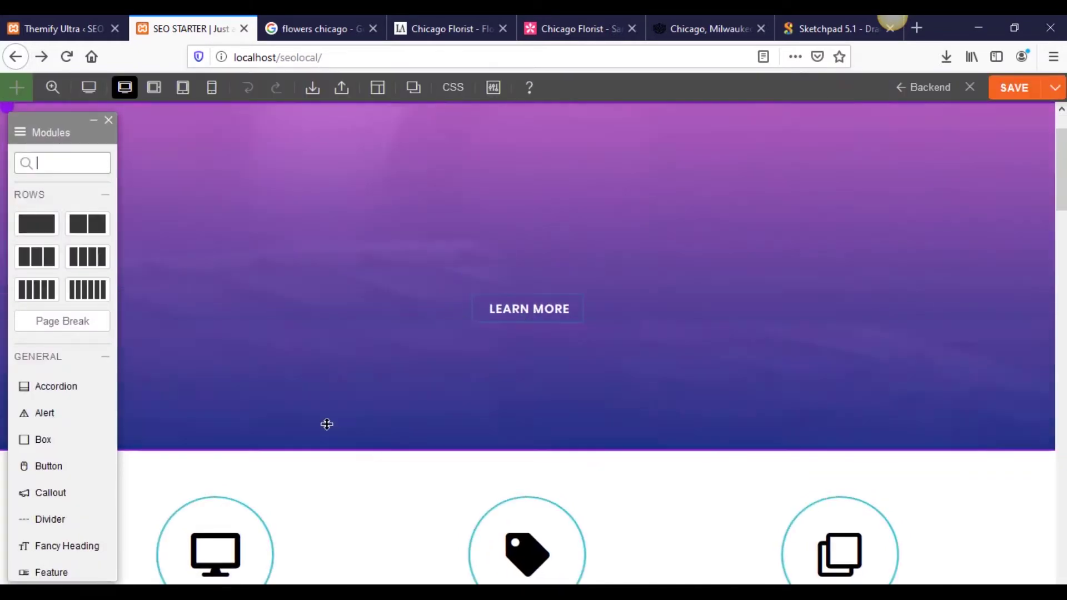
pyautogui.scroll(2, 253, 438)
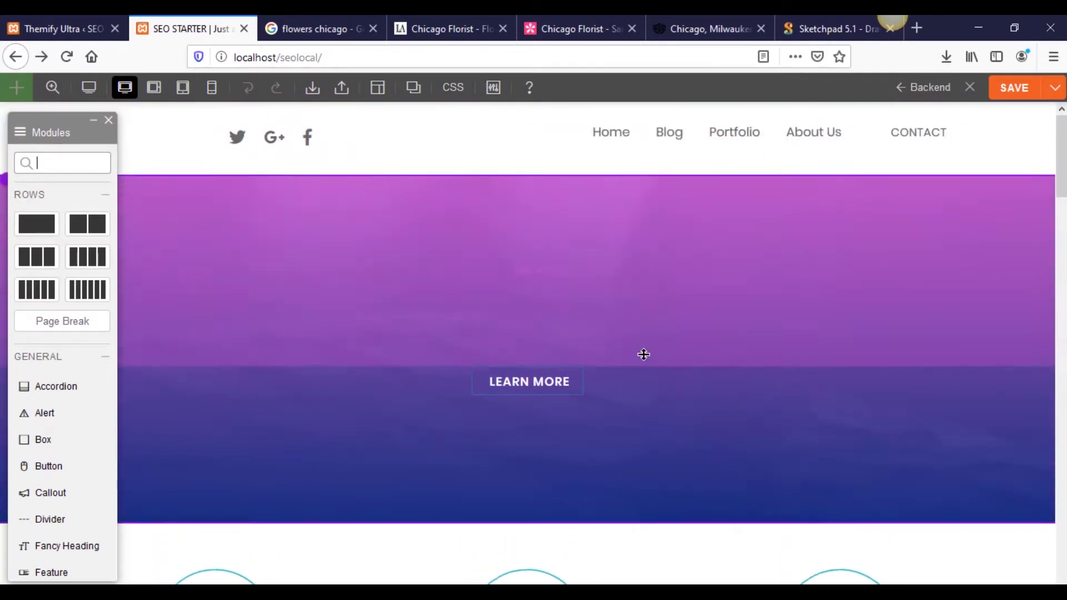
pyautogui.scroll(-4, 639, 389)
pyautogui.scroll(-7, 752, 505)
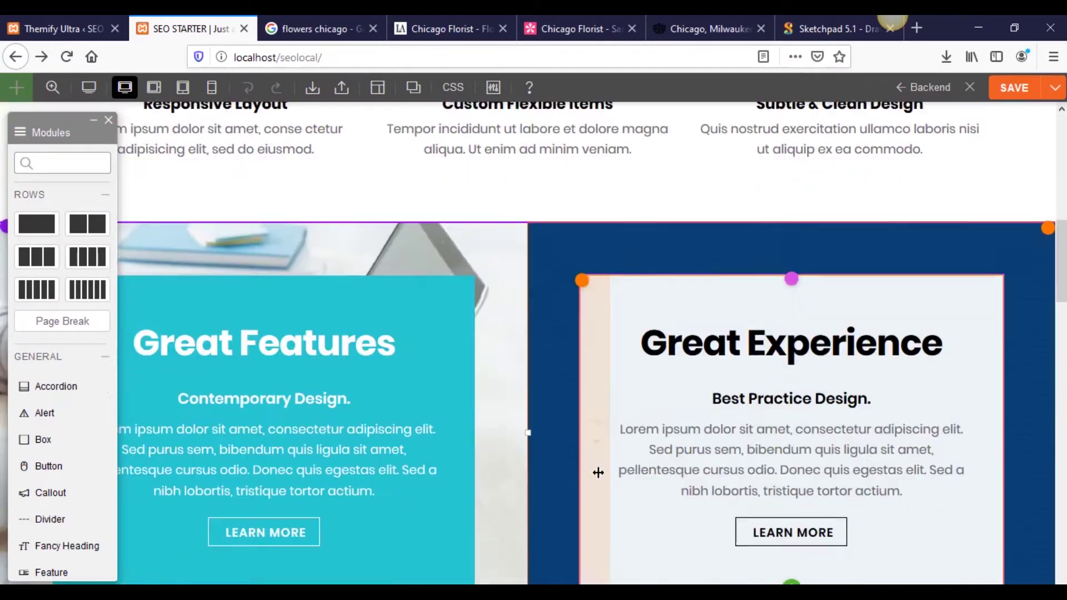
pyautogui.scroll(5, 598, 472)
pyautogui.scroll(1, 561, 341)
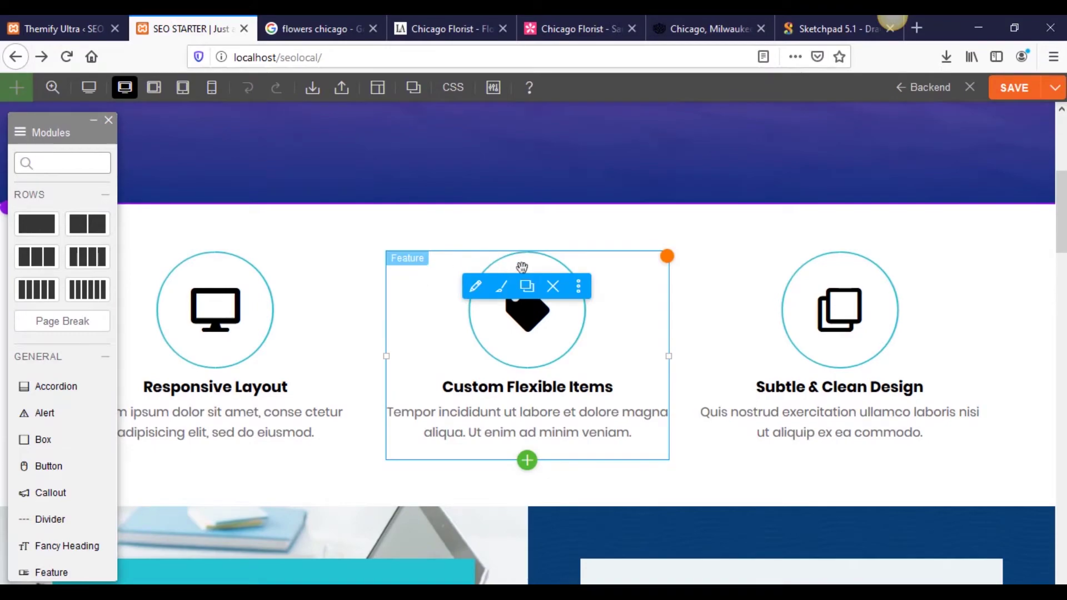
pyautogui.moveTo(522, 268); pyautogui.dragTo(482, 283)
pyautogui.scroll(-6, 374, 388)
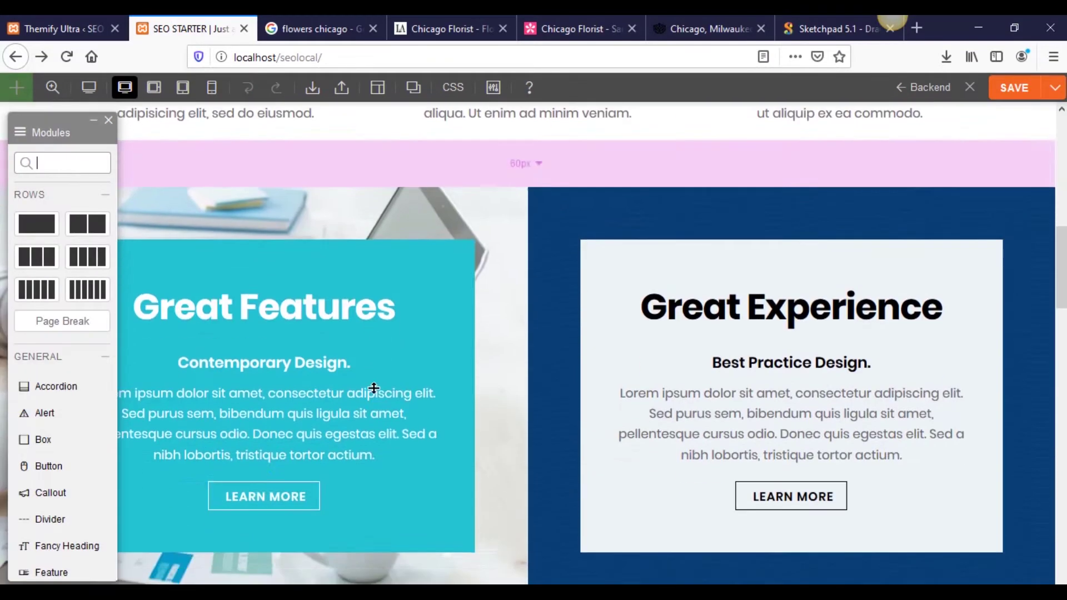
pyautogui.scroll(9, 373, 388)
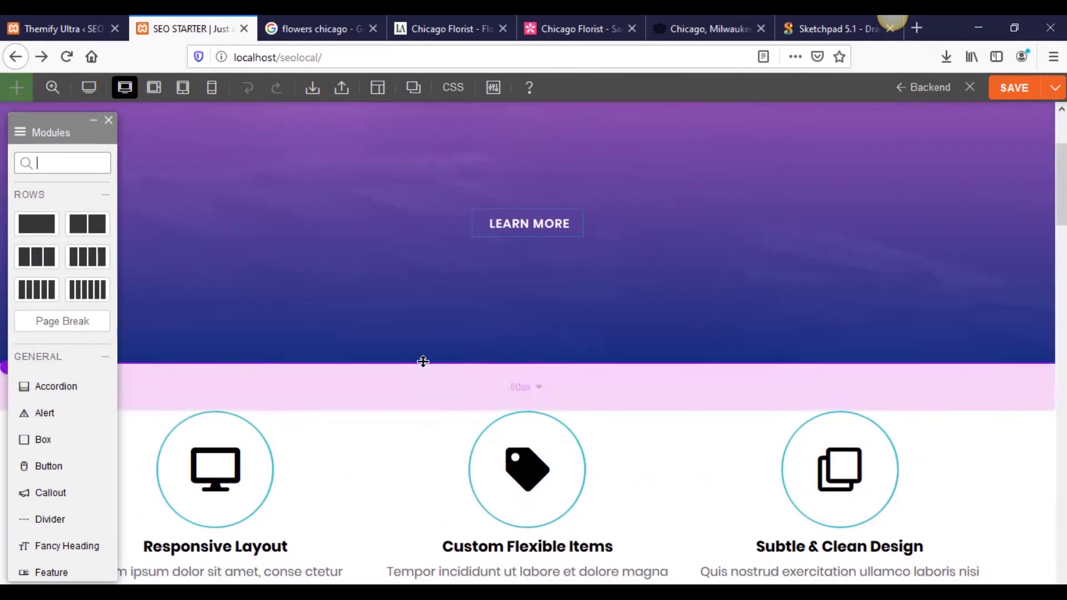
pyautogui.scroll(3, 546, 312)
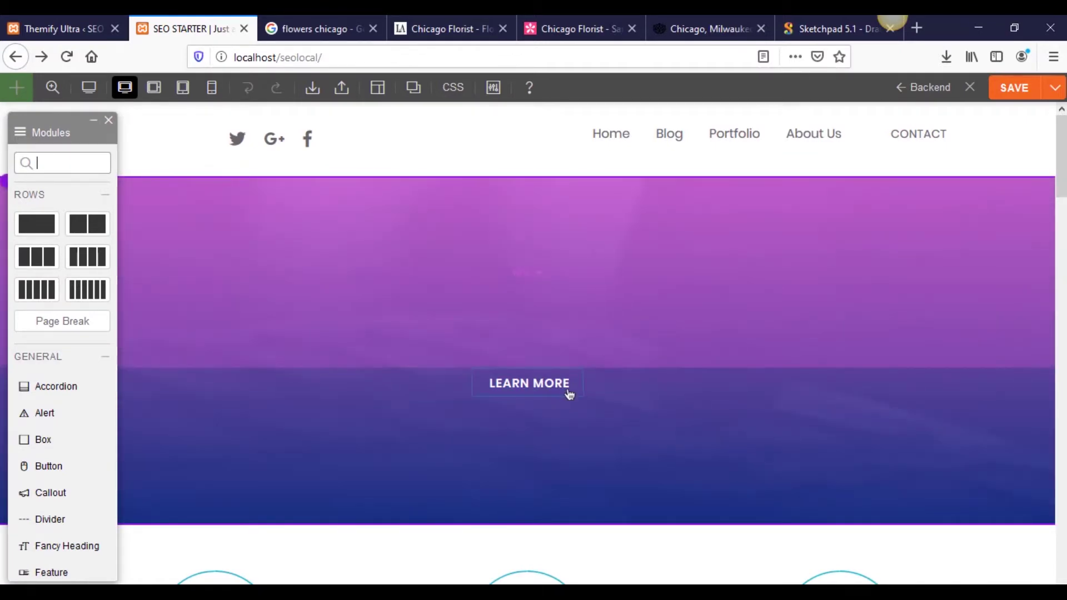
# - Add a Text module to the purple hero banner row of the home page
pyautogui.scroll(-9, 35, 437)
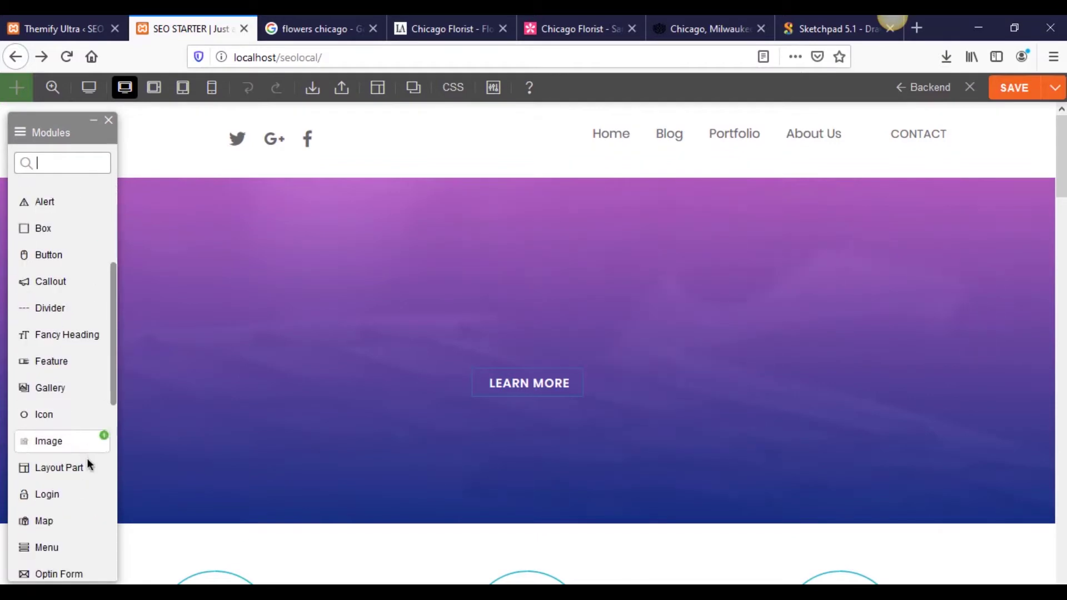
pyautogui.scroll(-5, 47, 425)
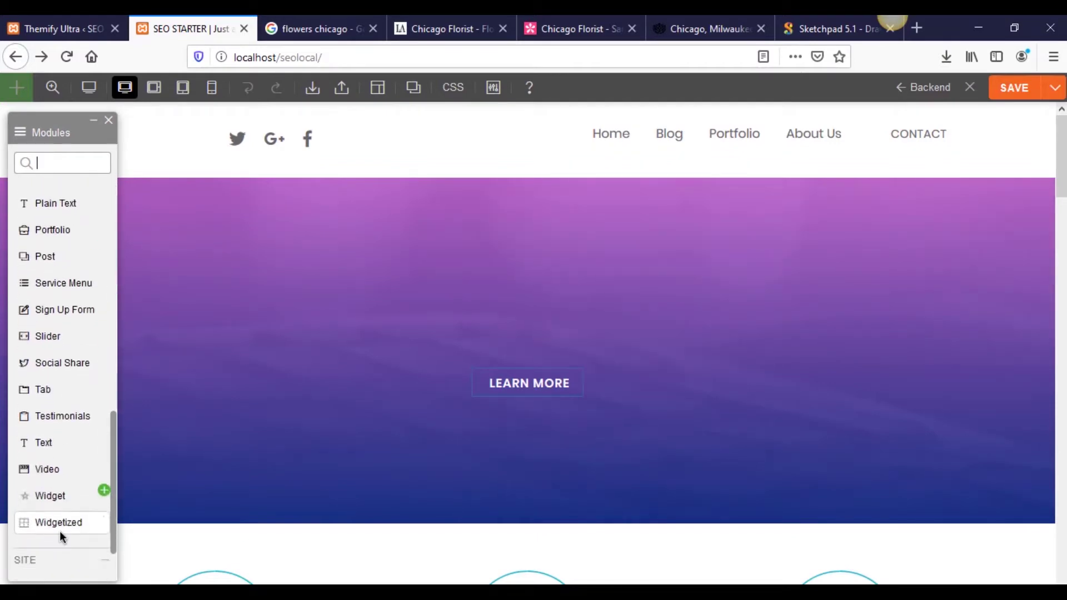
pyautogui.scroll(2, 53, 477)
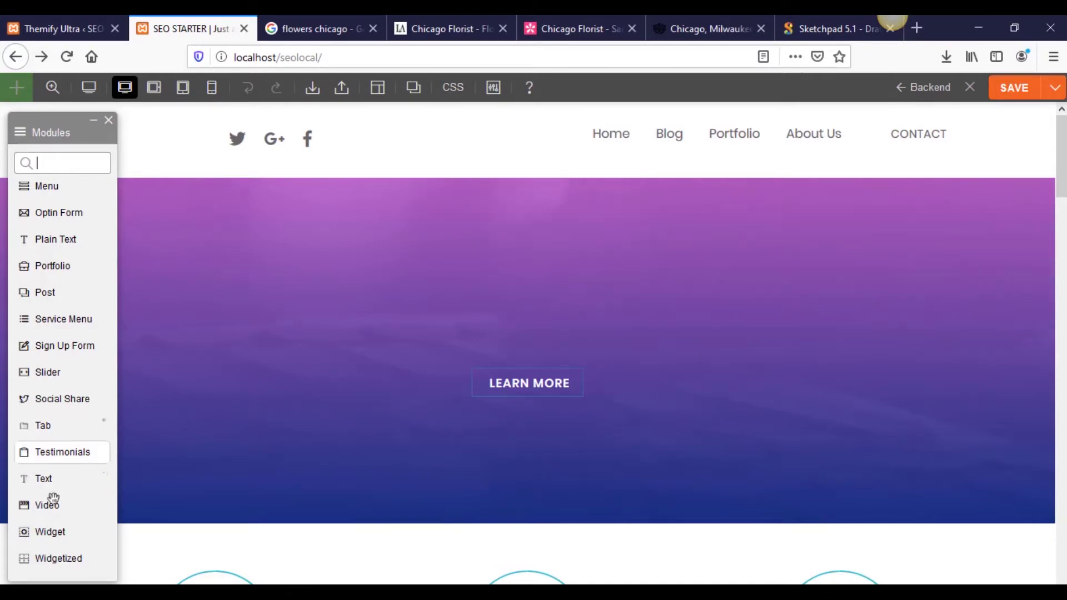
pyautogui.moveTo(209, 442); pyautogui.dragTo(408, 376)
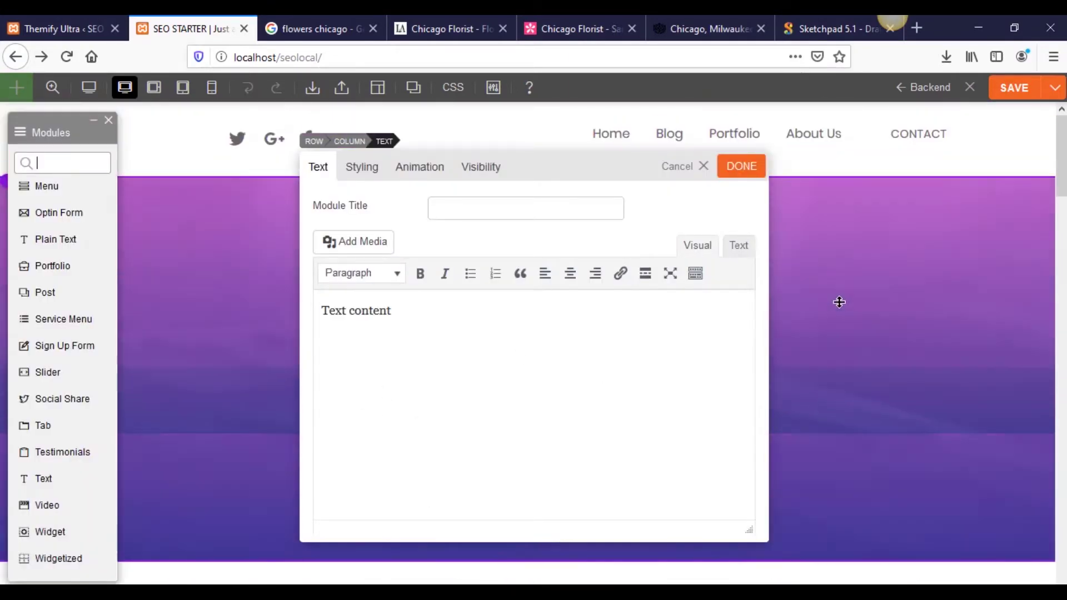
# - Format the placeholder text as Heading 1 and replace it with "Bob Bellforts Flowers Chicago"
pyautogui.moveTo(455, 317); pyautogui.dragTo(253, 314)
pyautogui.click(368, 275)
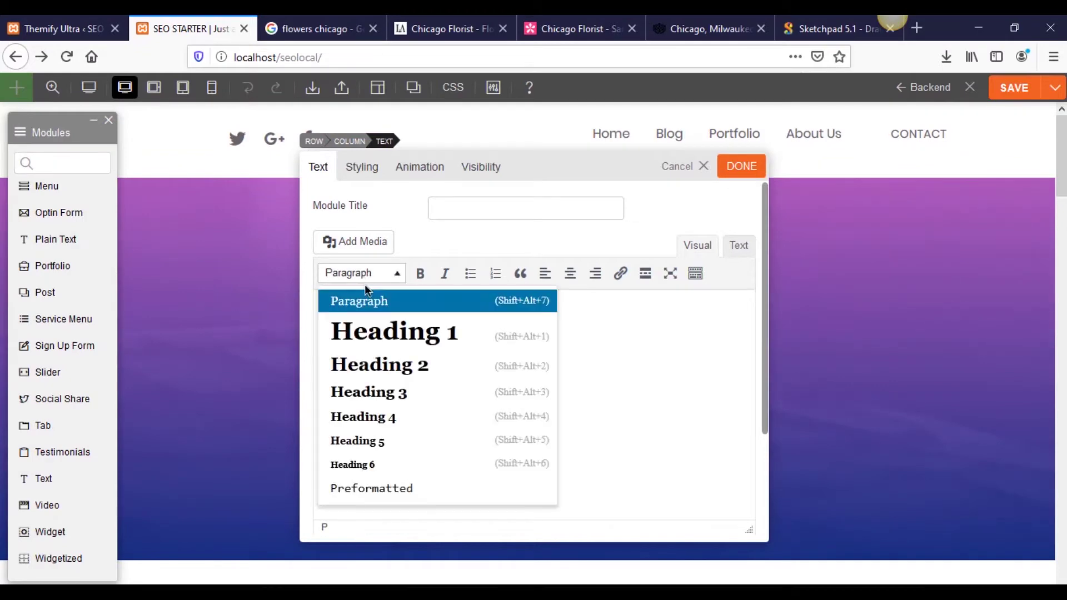
pyautogui.click(528, 331)
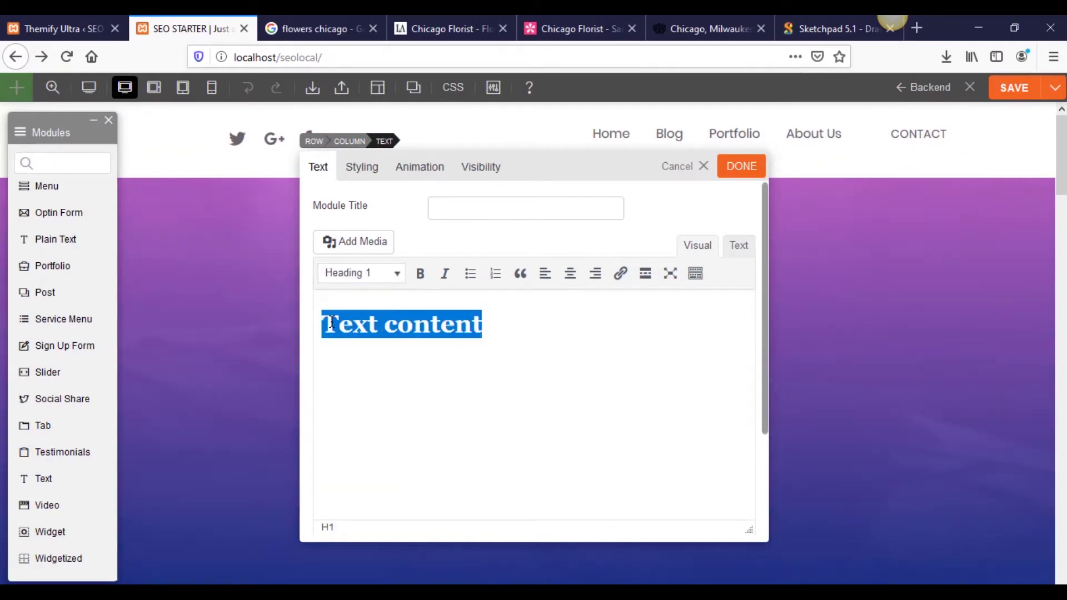
pyautogui.write('Bob Be')
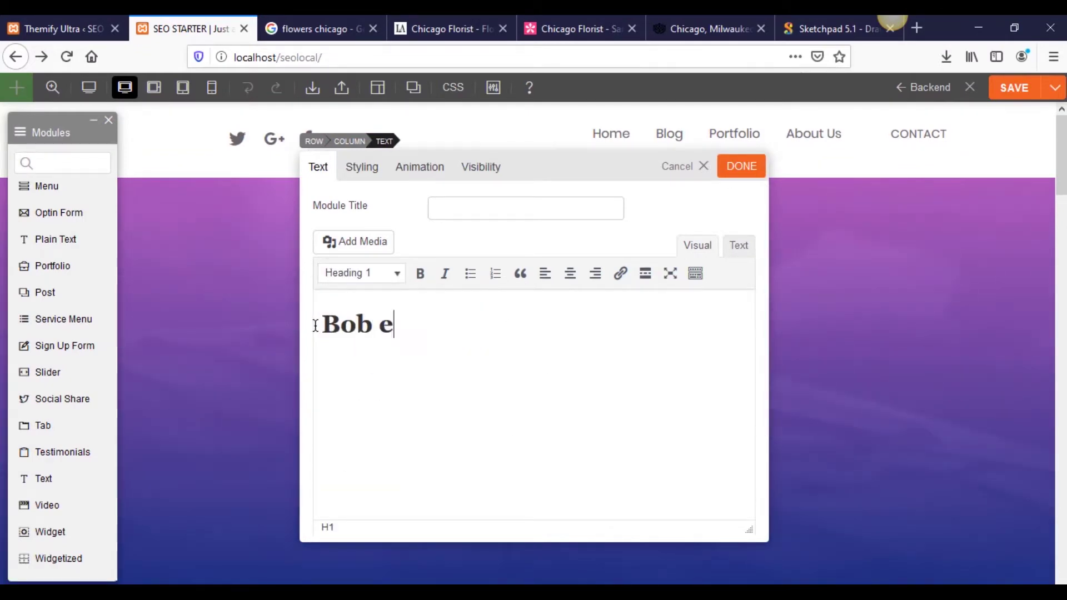
pyautogui.press('BackSpace')
pyautogui.write('Bellforts')
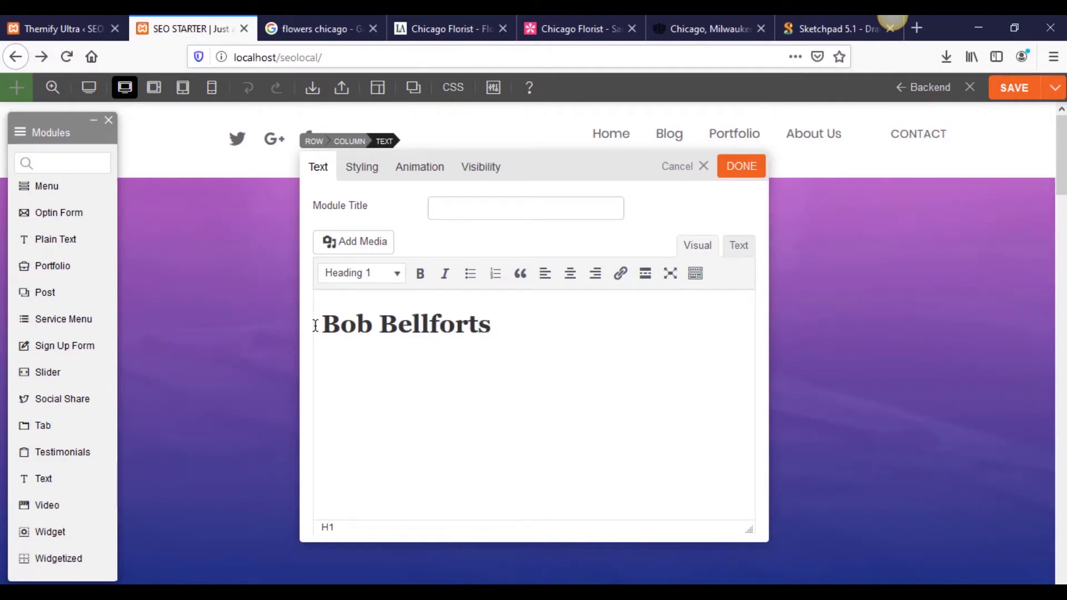
pyautogui.write(' Flowers Chicago')
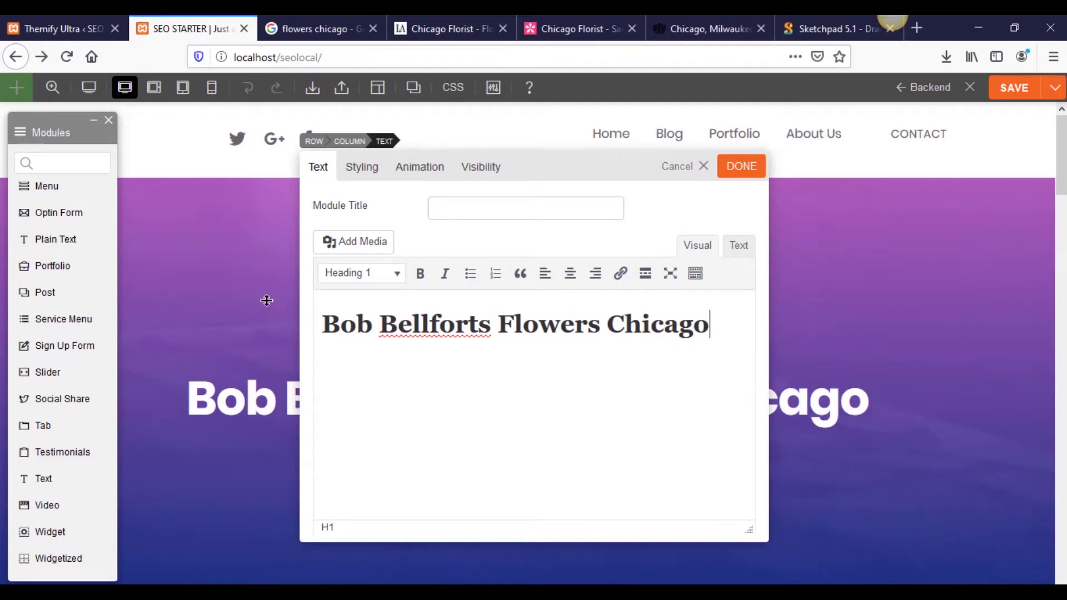
# - Review the styling options available for the hero banner's text module
pyautogui.click(386, 175)
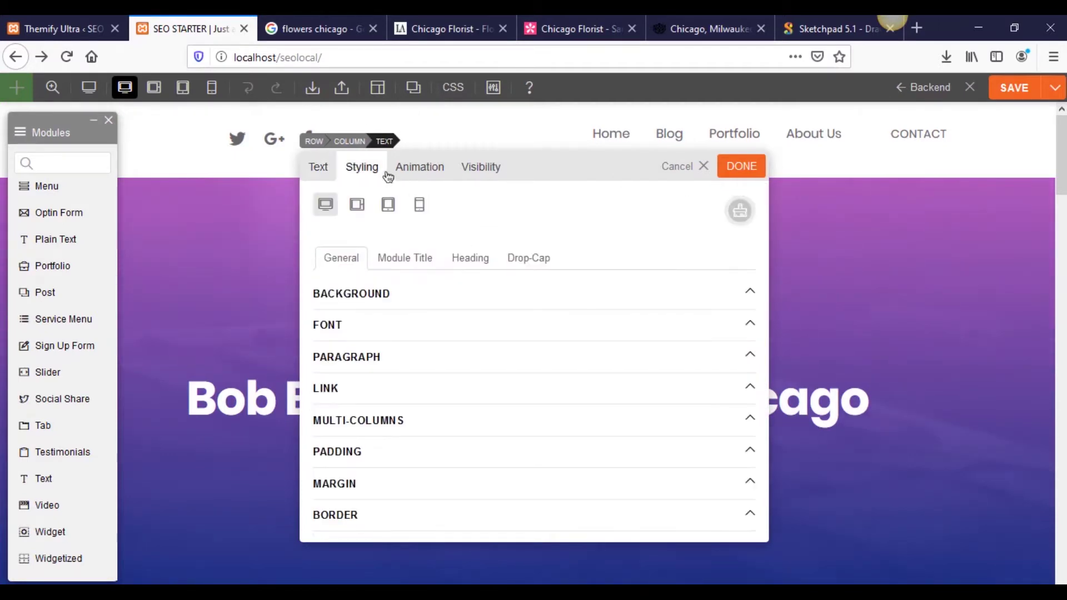
pyautogui.scroll(-3, 400, 305)
pyautogui.scroll(2, 409, 306)
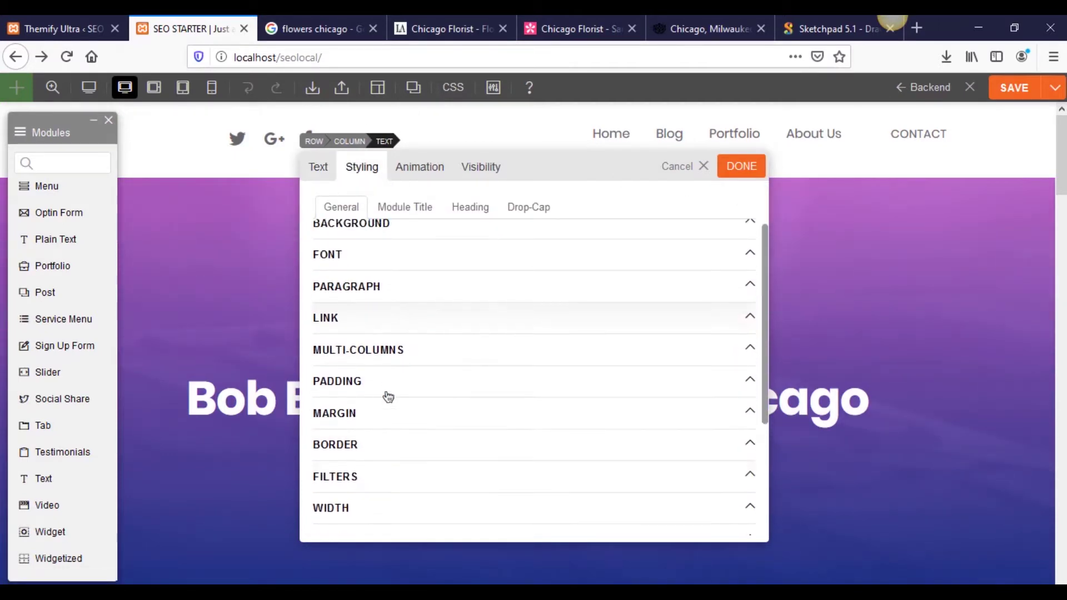
pyautogui.scroll(-3, 378, 472)
pyautogui.scroll(5, 369, 463)
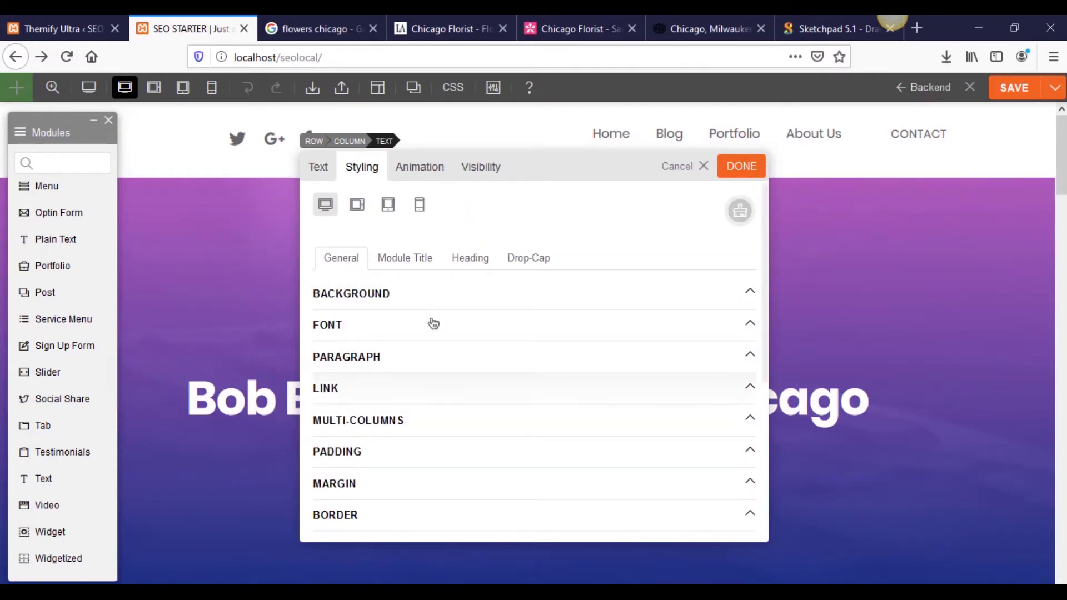
# - Try the bounce and flash entrance animations on the heading's text module, and set its entrance animation to pulse
pyautogui.click(425, 167)
pyautogui.click(482, 239)
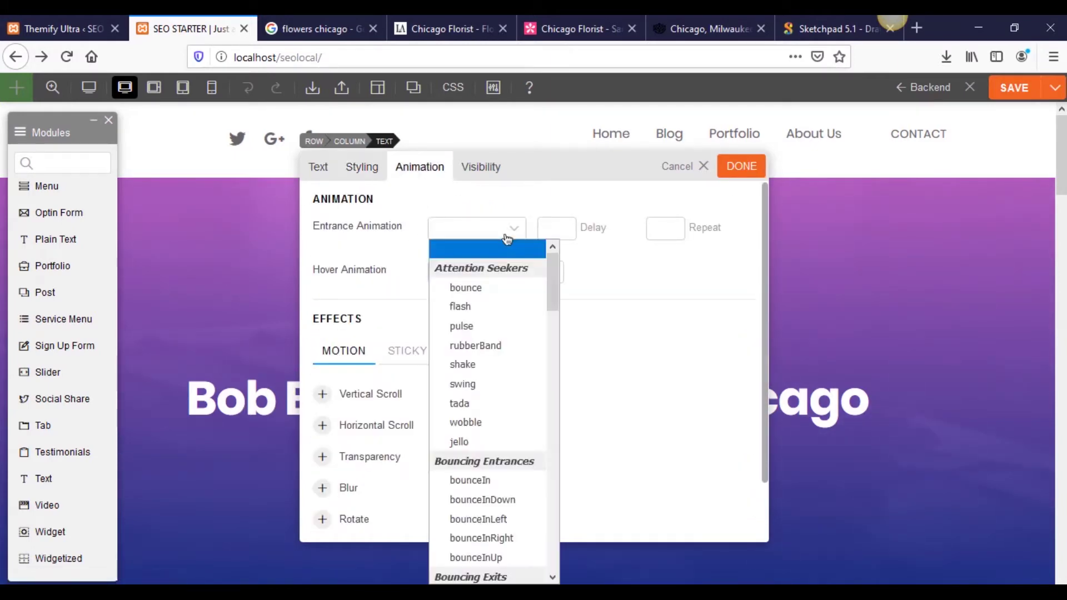
pyautogui.click(498, 293)
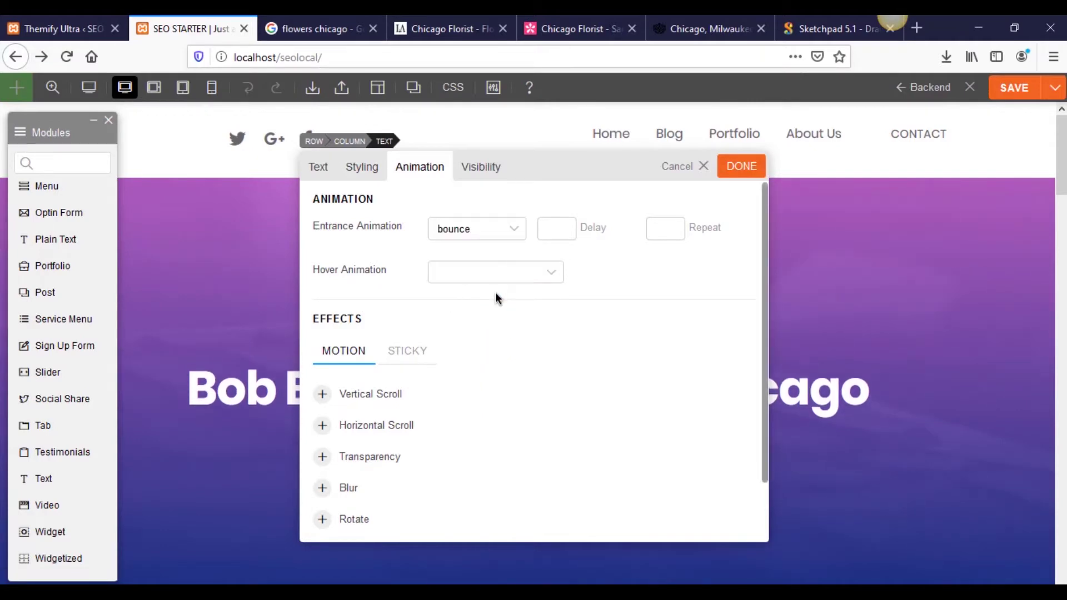
pyautogui.click(483, 231)
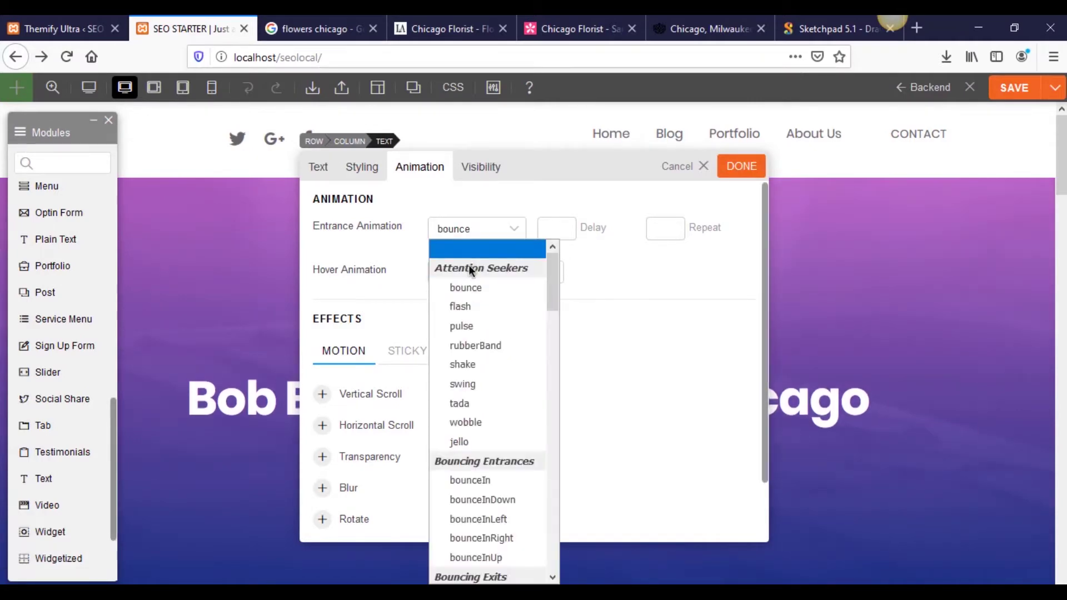
pyautogui.click(463, 307)
pyautogui.click(503, 233)
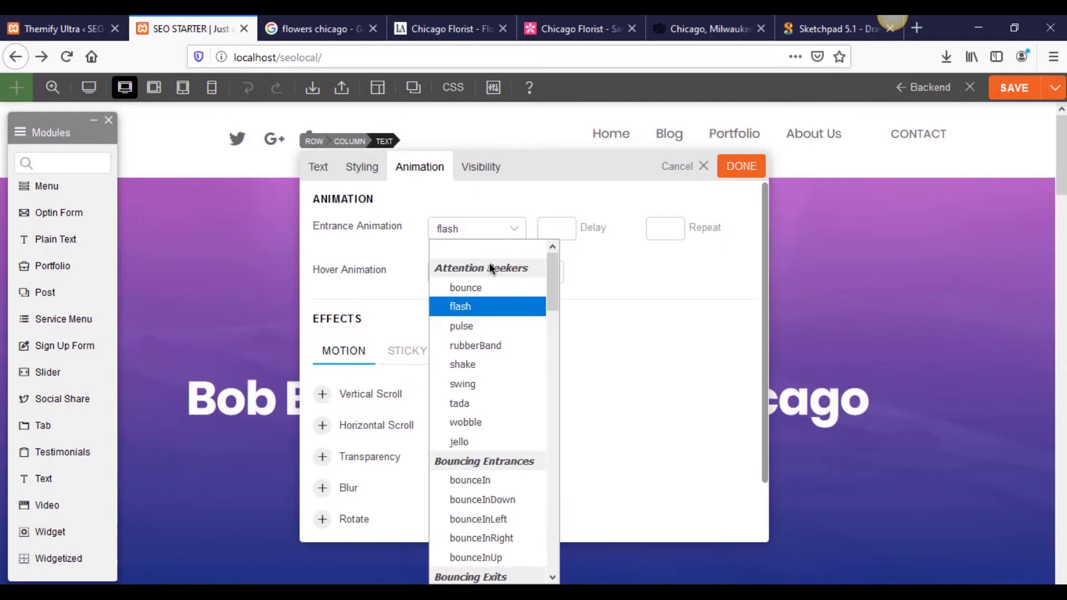
pyautogui.click(488, 325)
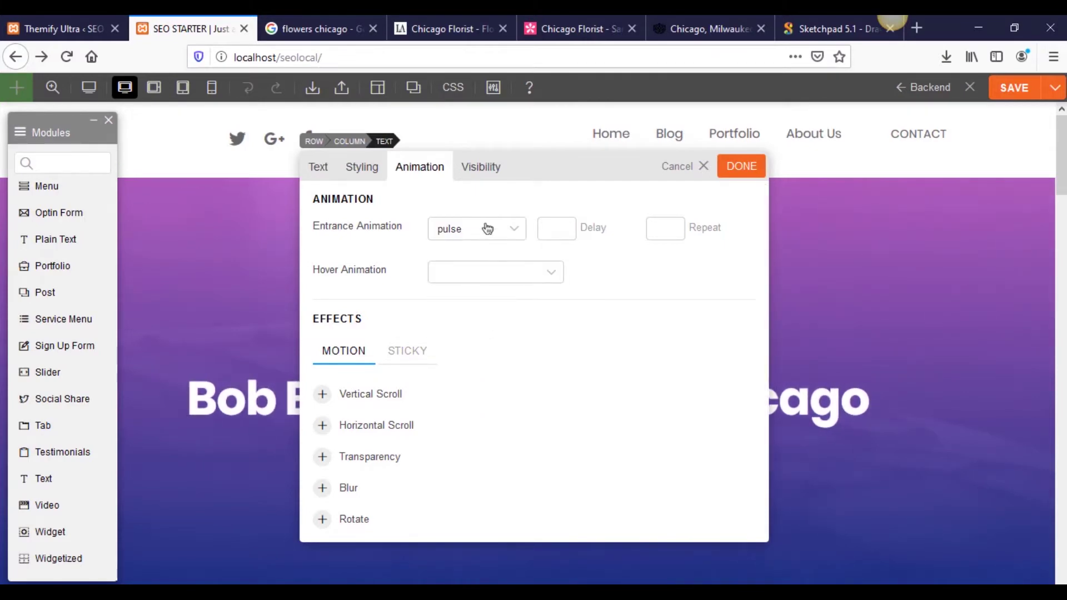
# - Set the heading module's entrance animation to rubberBand and view its device visibility settings
pyautogui.click(489, 229)
pyautogui.click(484, 345)
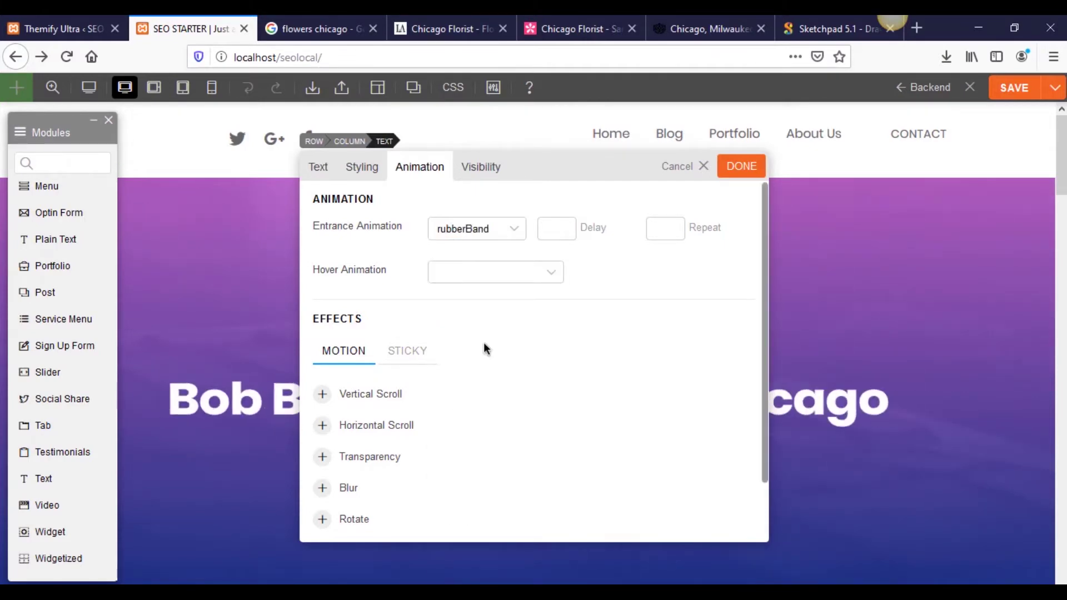
pyautogui.click(514, 230)
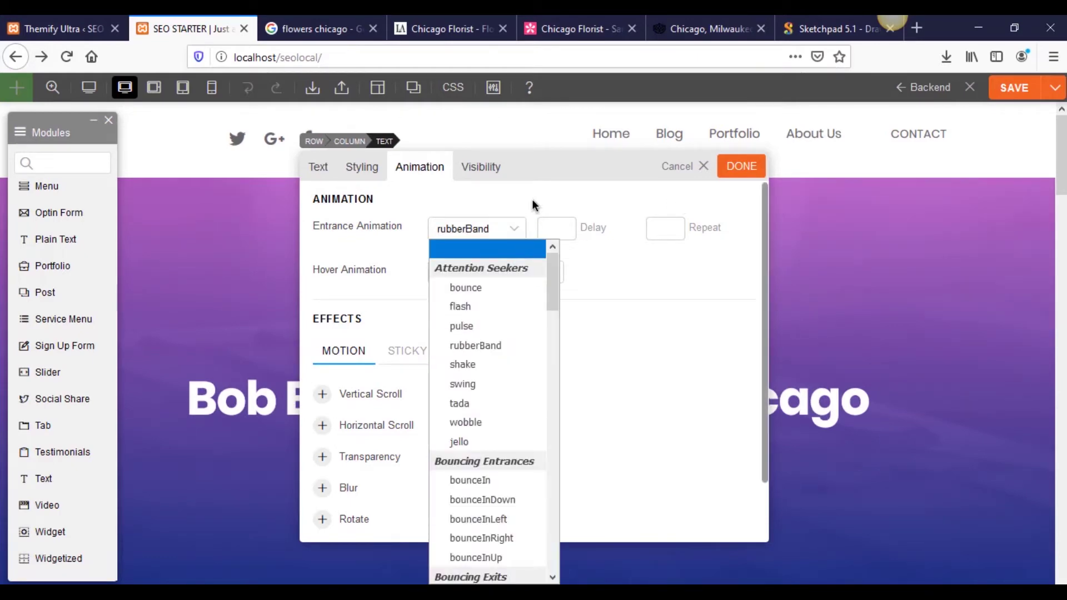
pyautogui.click(489, 228)
pyautogui.click(461, 179)
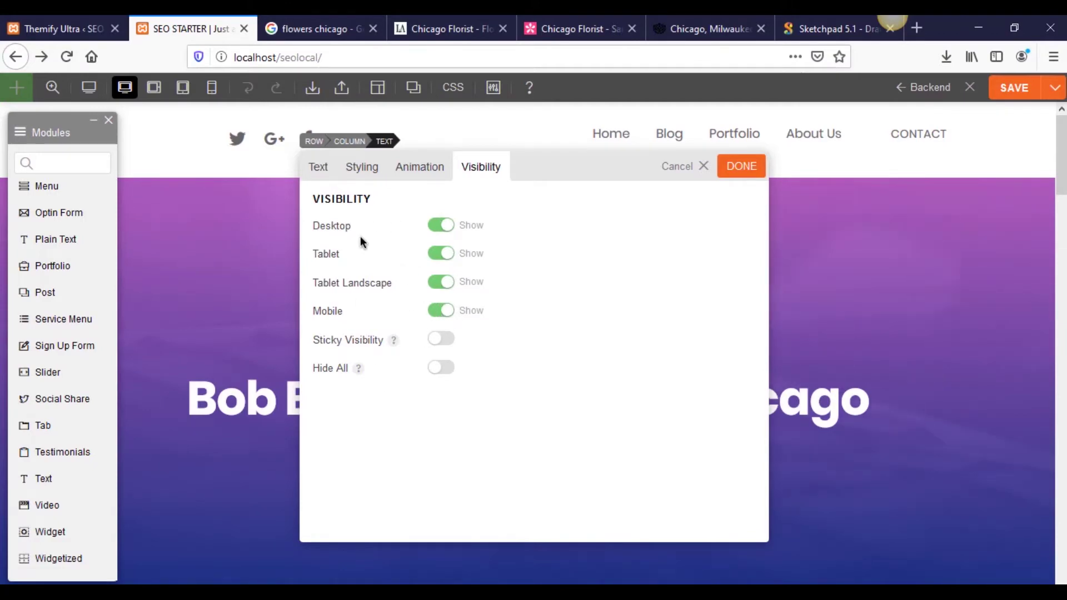
# - Apply the text module's settings, save the home page and close the builder
pyautogui.click(740, 166)
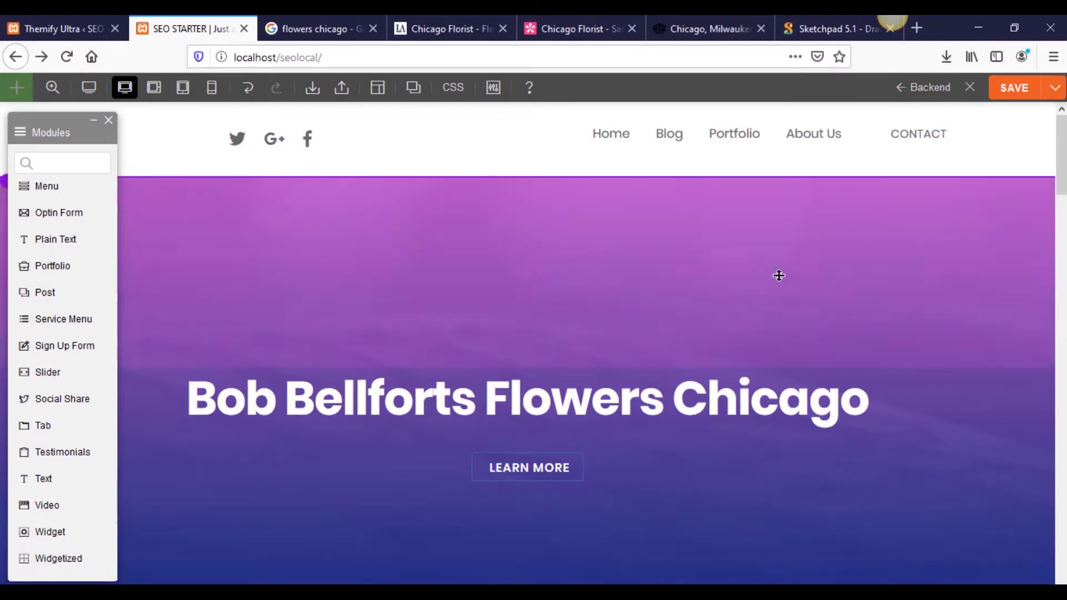
pyautogui.click(1008, 100)
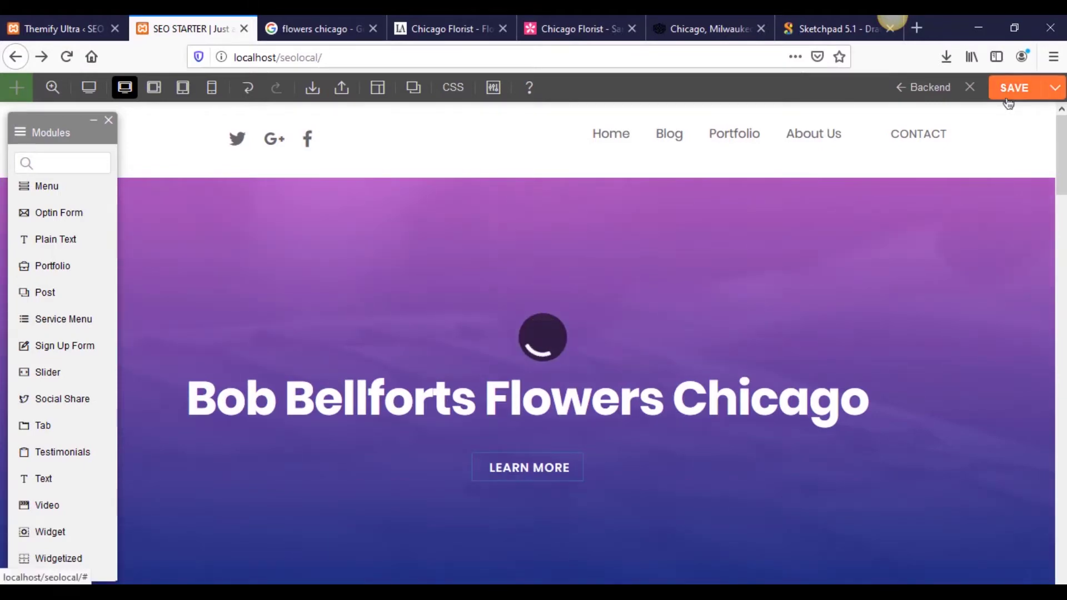
pyautogui.click(969, 89)
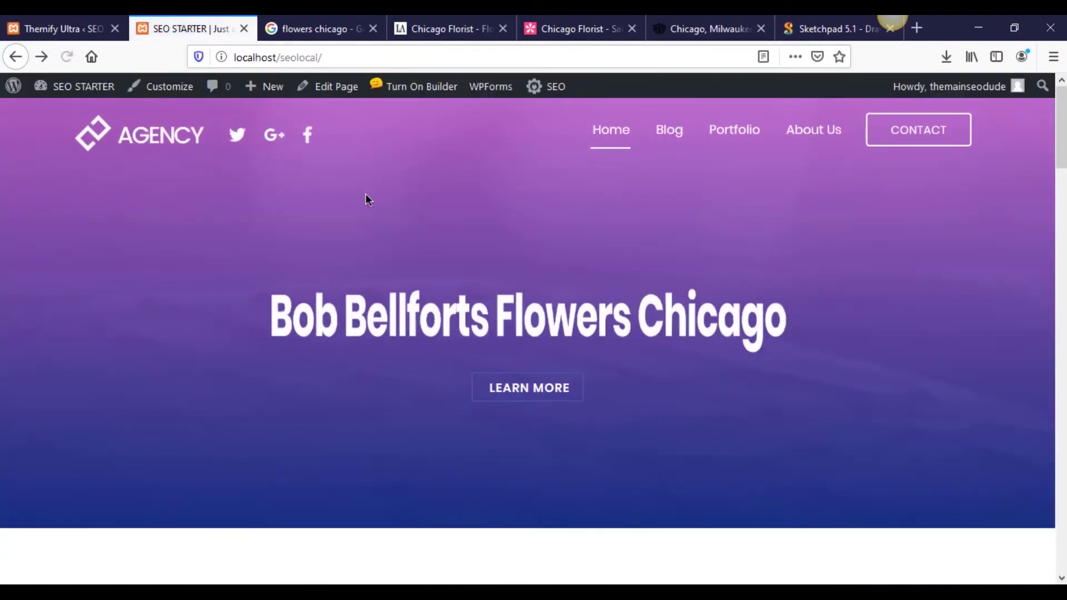
# - Examine the hero heading and the sections below it on the live home page, including the header's behaviour during scrolling
pyautogui.scroll(-4, 335, 298)
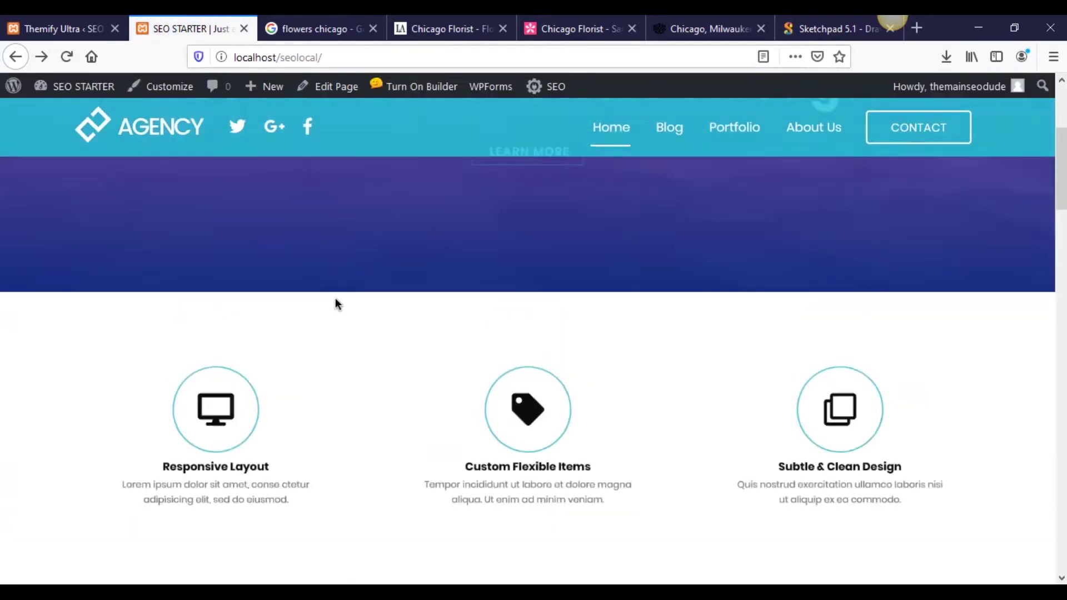
pyautogui.scroll(4, 335, 298)
pyautogui.moveTo(101, 338); pyautogui.dragTo(1026, 364)
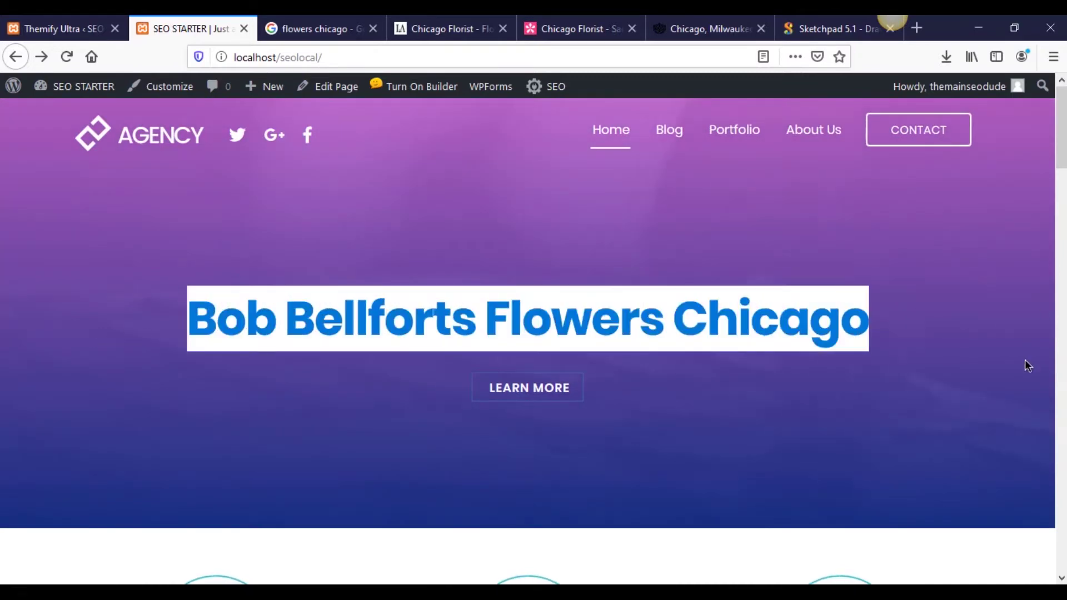
pyautogui.click(962, 355)
pyautogui.scroll(-4, 881, 355)
pyautogui.scroll(4, 876, 349)
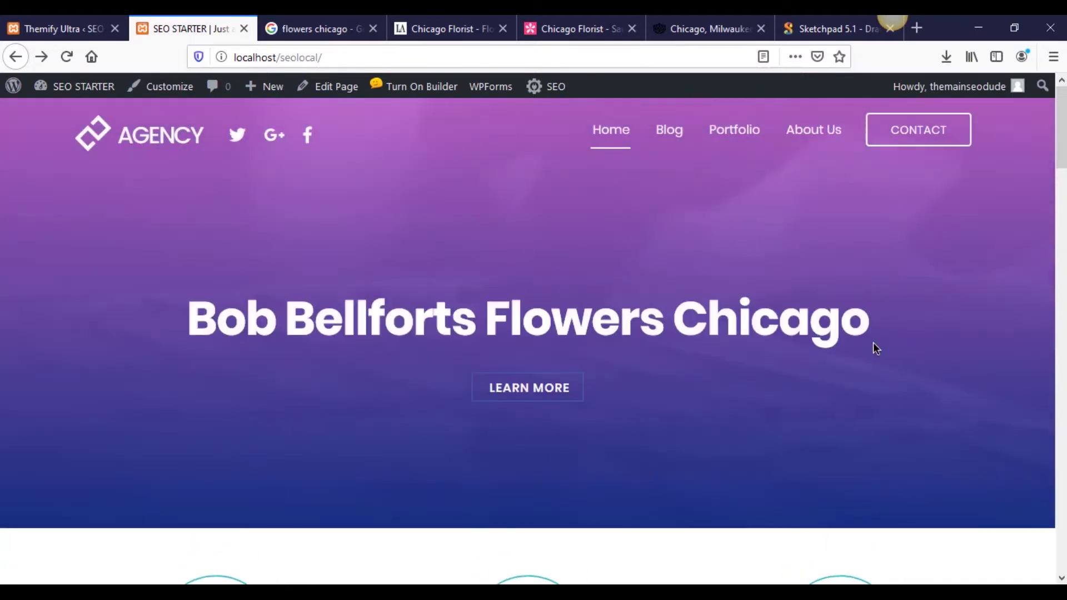
pyautogui.scroll(-10, 1063, 165)
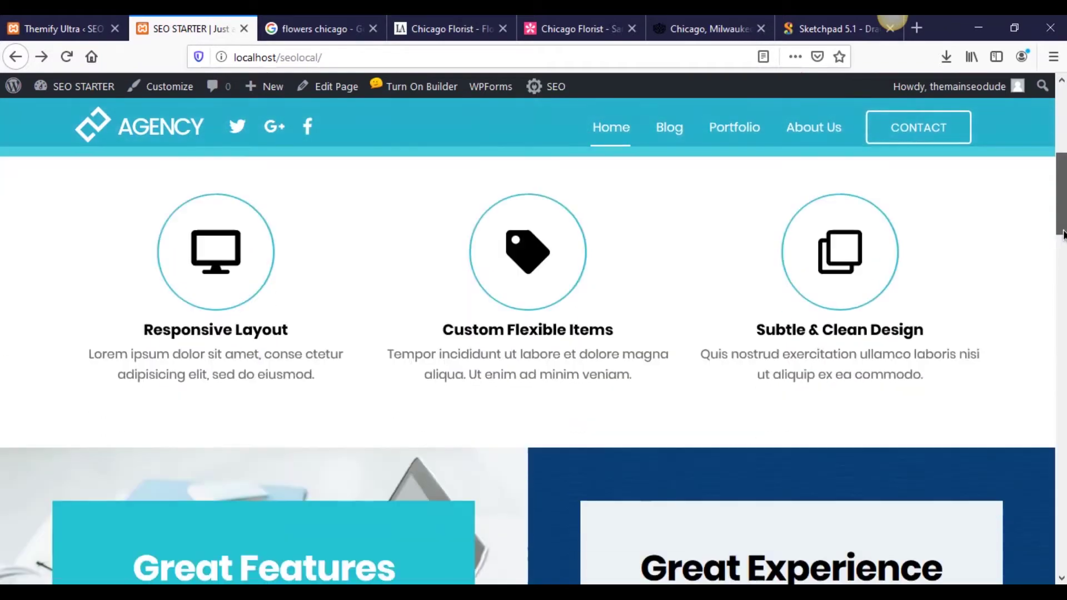
pyautogui.scroll(10, 802, 345)
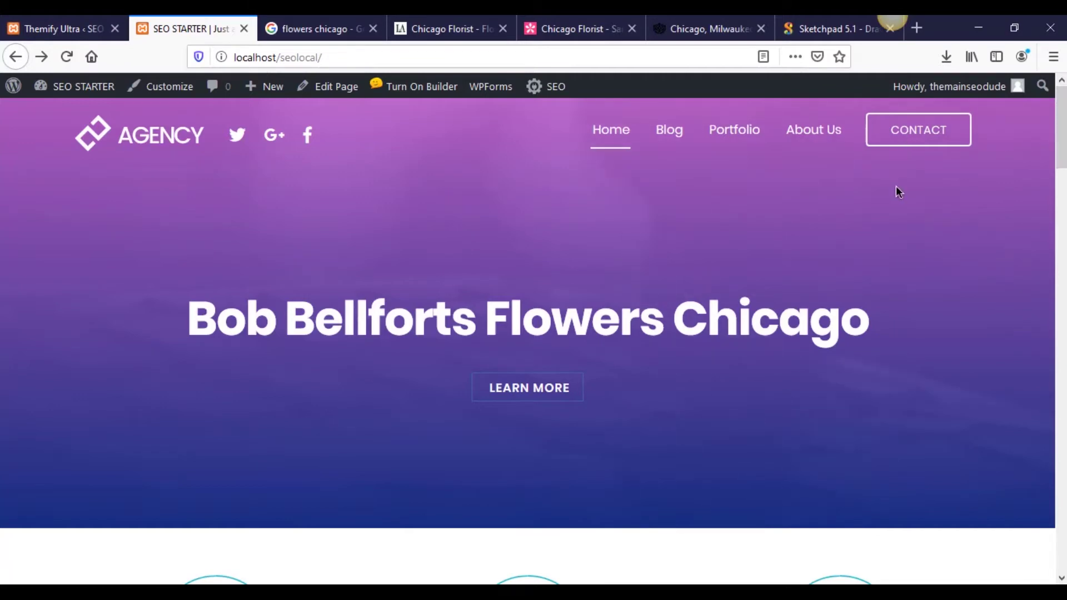
pyautogui.scroll(-5, 1059, 136)
pyautogui.scroll(5, 528, 341)
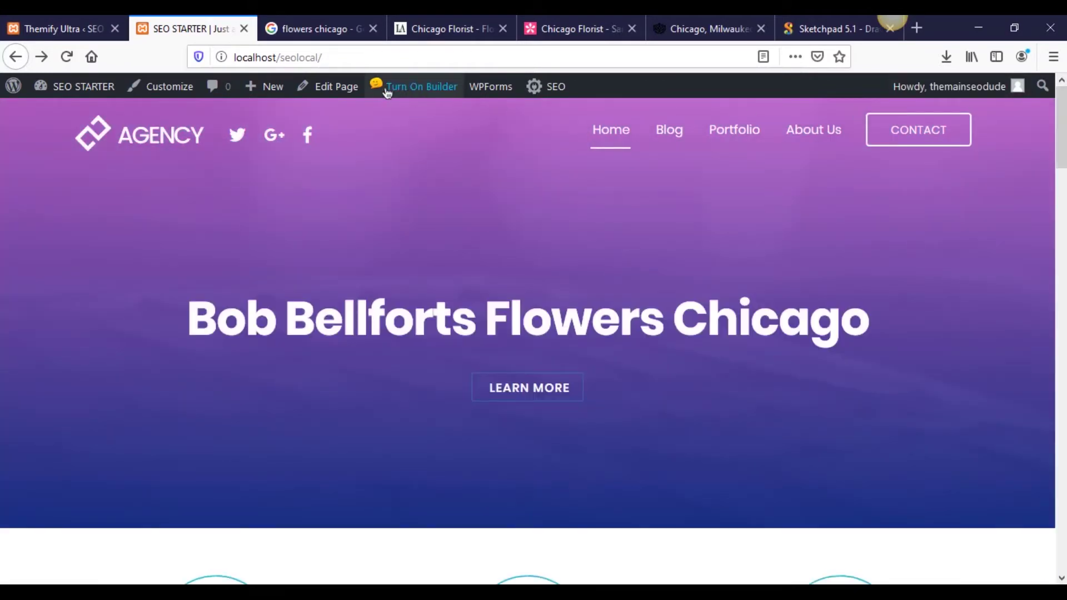
# - Open the home page's edit screen in a new browser tab and place that tab before the live page's tab
pyautogui.rightClick(336, 87)
pyautogui.click(355, 93)
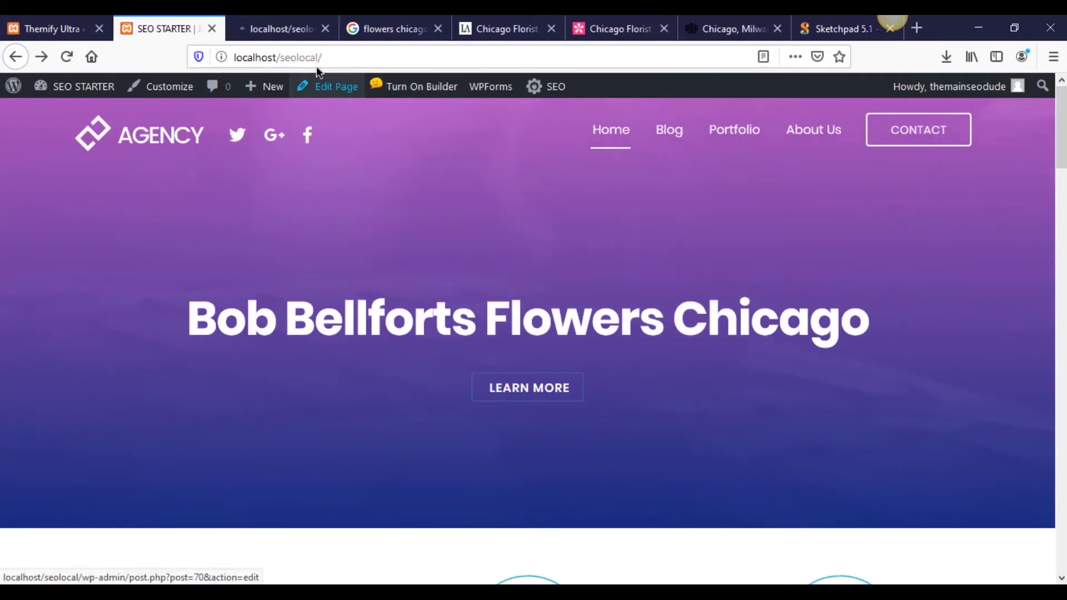
pyautogui.moveTo(278, 31); pyautogui.dragTo(184, 31)
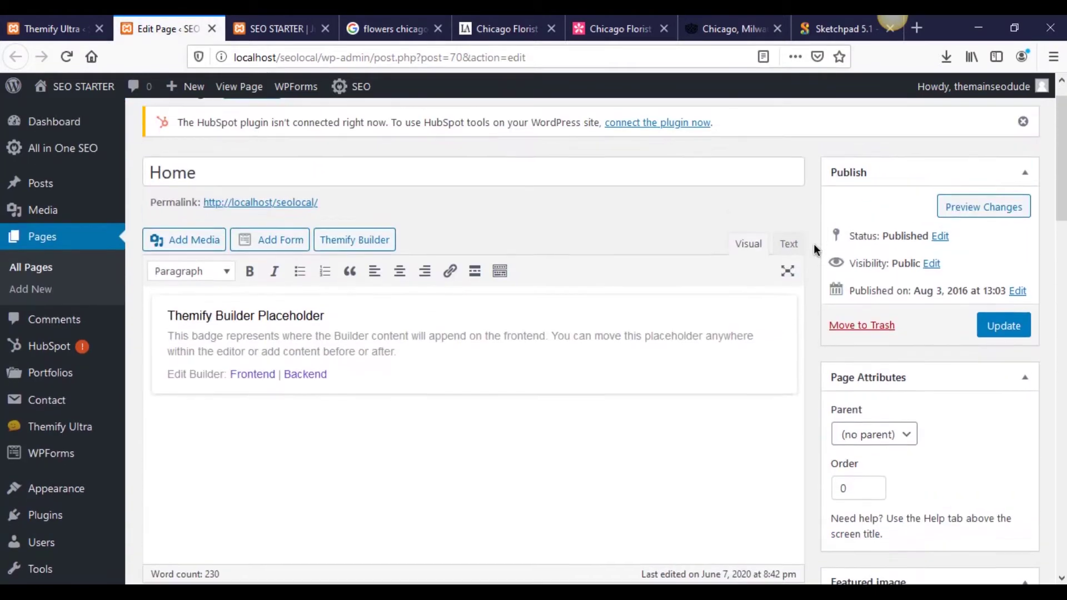
# - Look through the Home page's edit screen and collapse the All In One SEO Pack section
pyautogui.scroll(1, 814, 245)
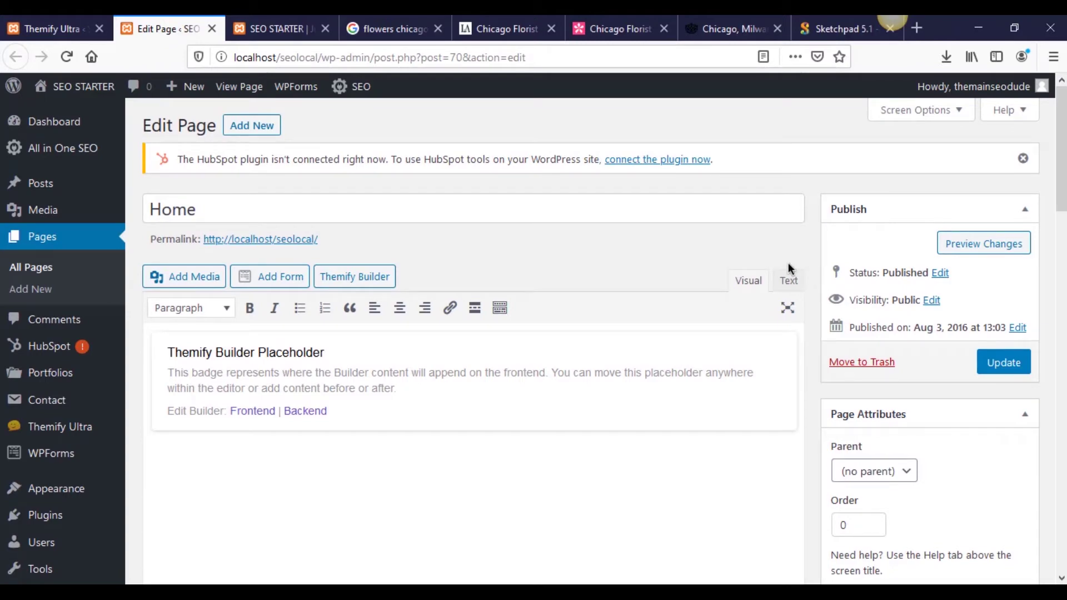
pyautogui.scroll(-3, 822, 281)
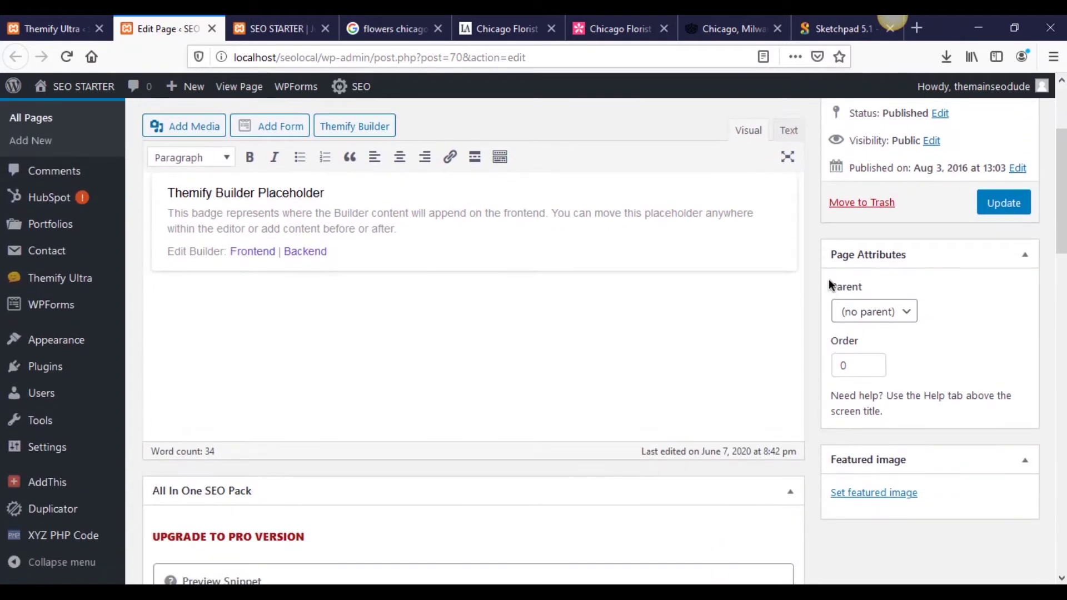
pyautogui.scroll(-10, 829, 286)
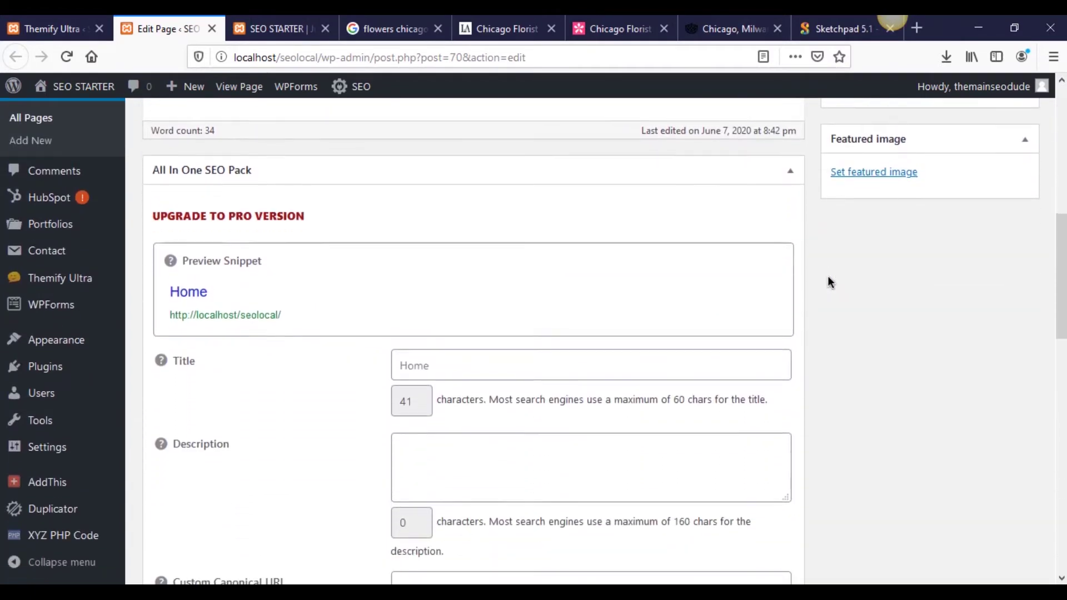
pyautogui.scroll(-8, 828, 282)
pyautogui.scroll(10, 828, 282)
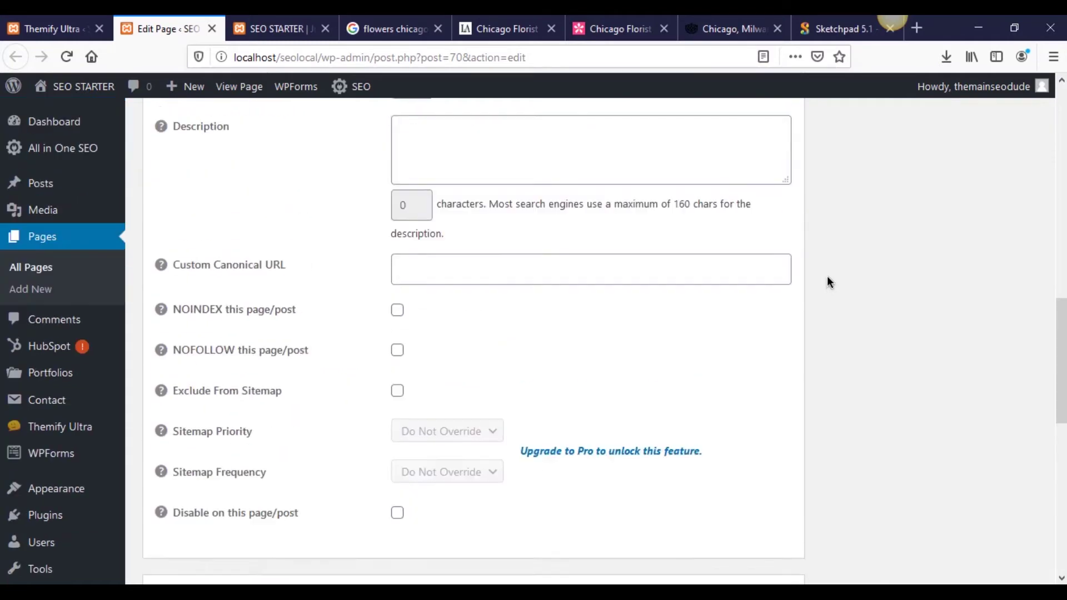
pyautogui.click(790, 172)
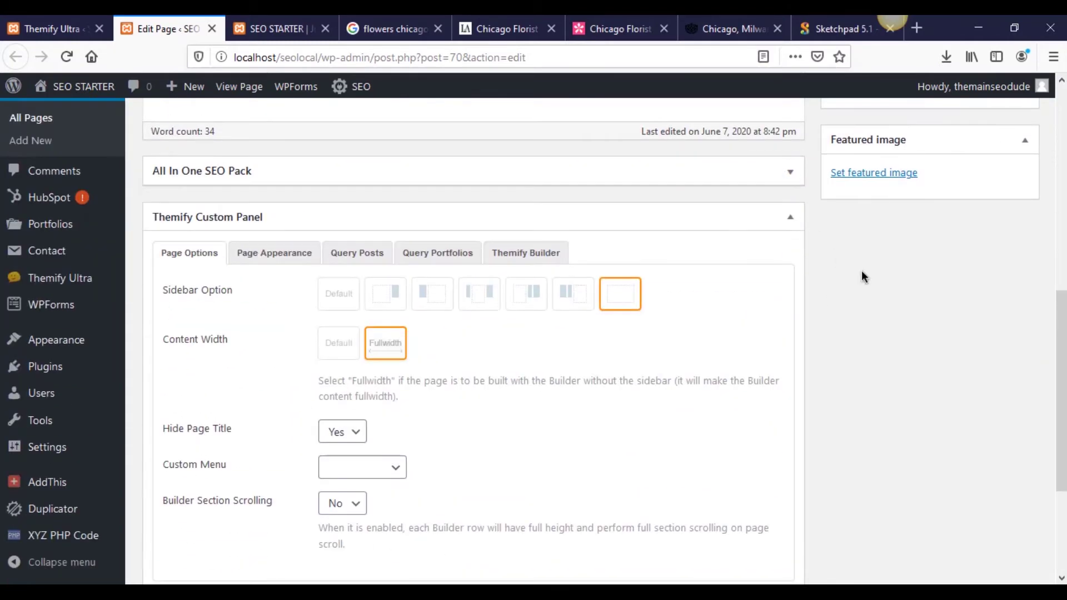
# - Review the page options in the Themify Custom Panel, such as sidebar, content width, page title and section scrolling
pyautogui.scroll(-2, 861, 270)
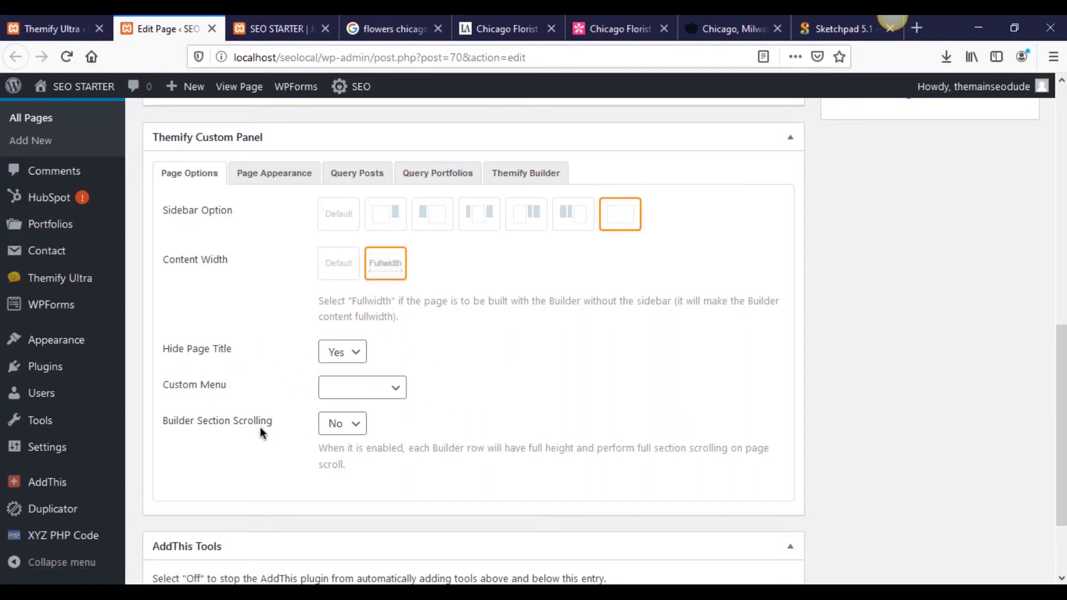
pyautogui.scroll(-3, 328, 418)
pyautogui.scroll(10, 328, 418)
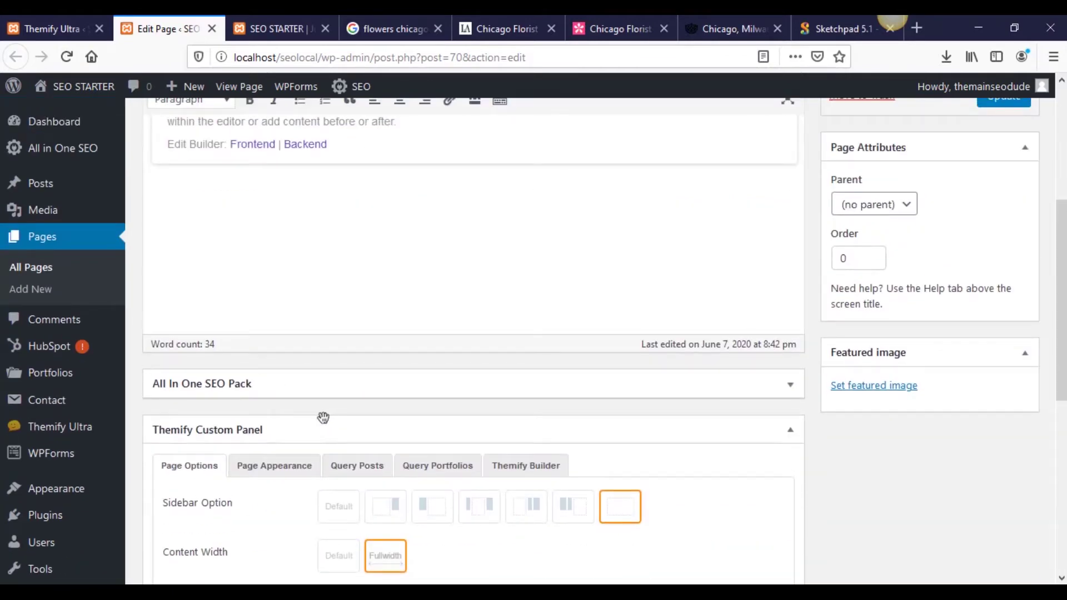
pyautogui.scroll(-7, 323, 417)
pyautogui.scroll(2, 319, 416)
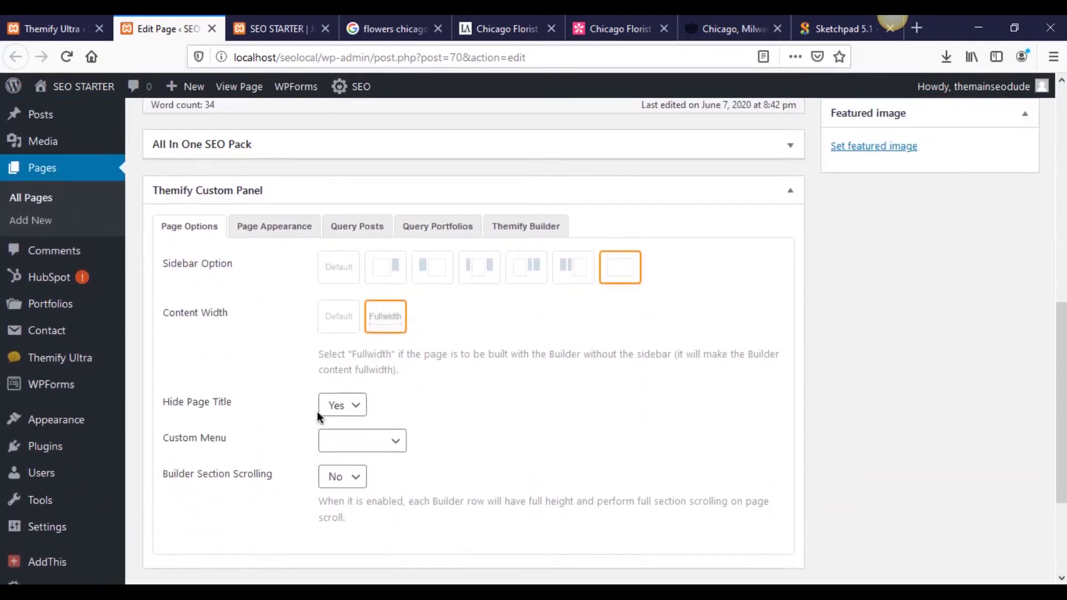
# - Expand the Header settings within the Themify Custom Panel's page appearance options
pyautogui.click(283, 226)
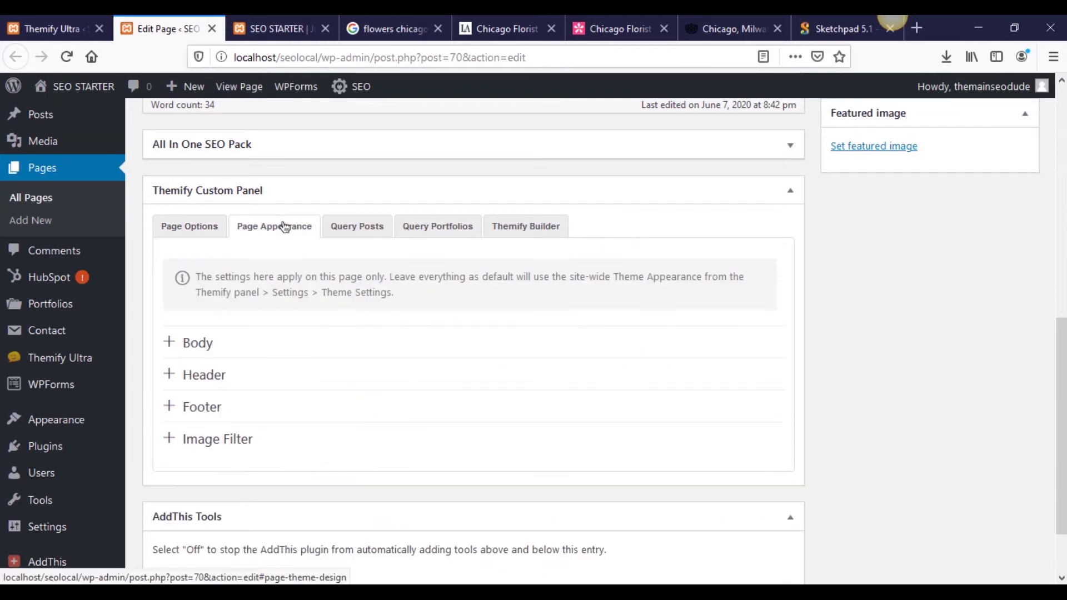
pyautogui.click(173, 377)
pyautogui.scroll(-4, 245, 419)
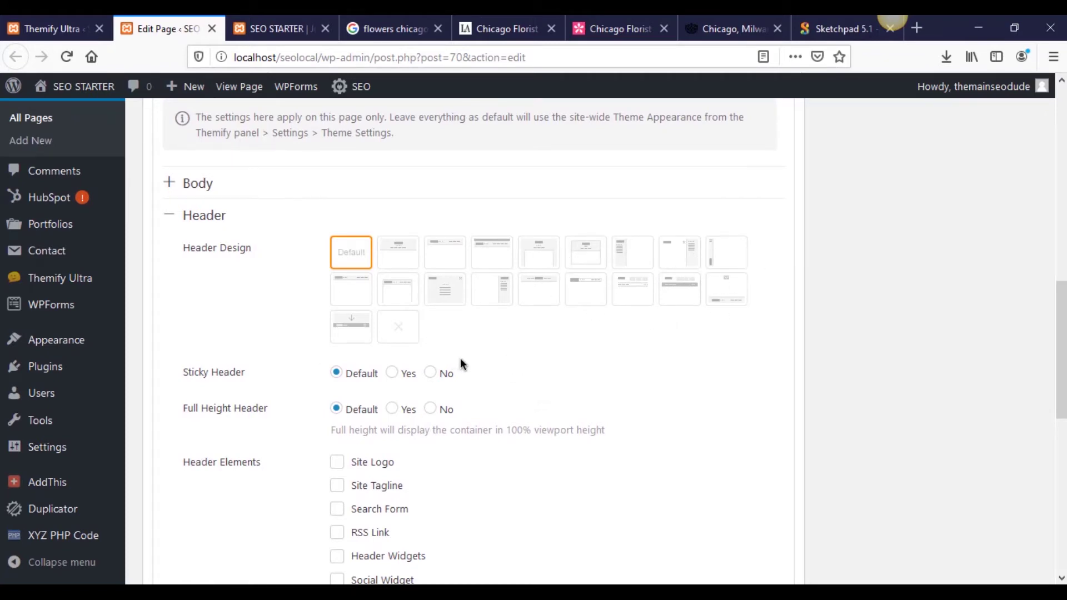
pyautogui.scroll(-3, 428, 458)
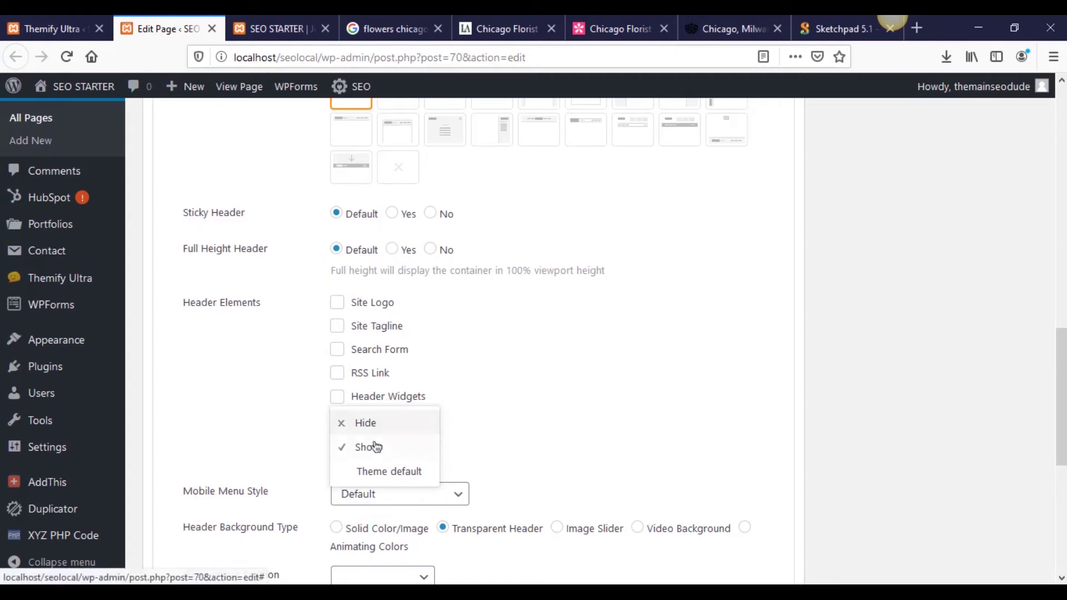
# - Try the show and hide states for Header Widgets and the hide state for Social Widget, resetting both to the theme default
pyautogui.click(359, 446)
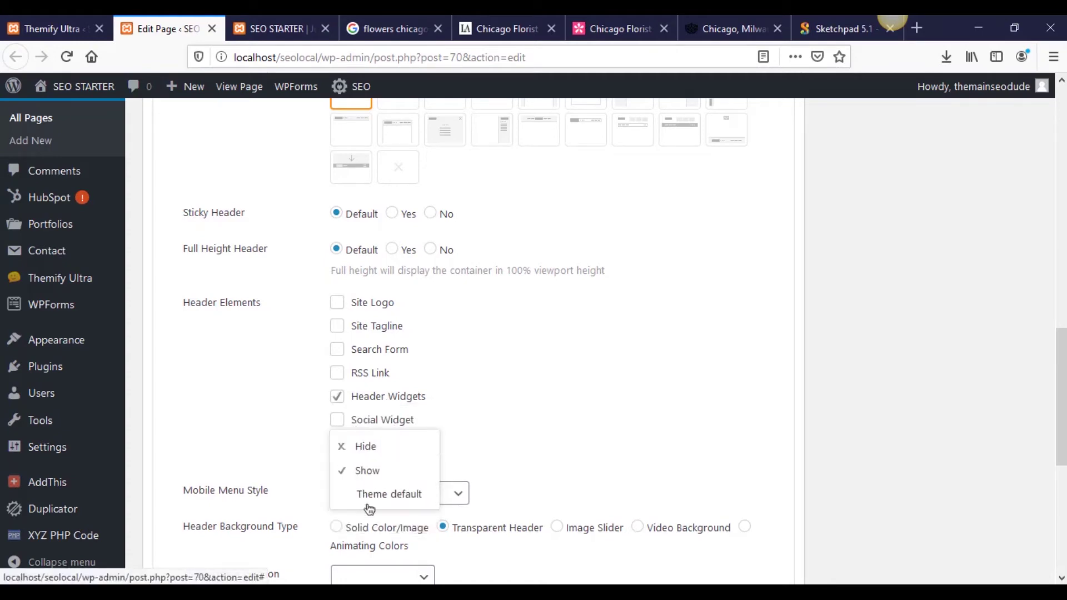
pyautogui.click(366, 444)
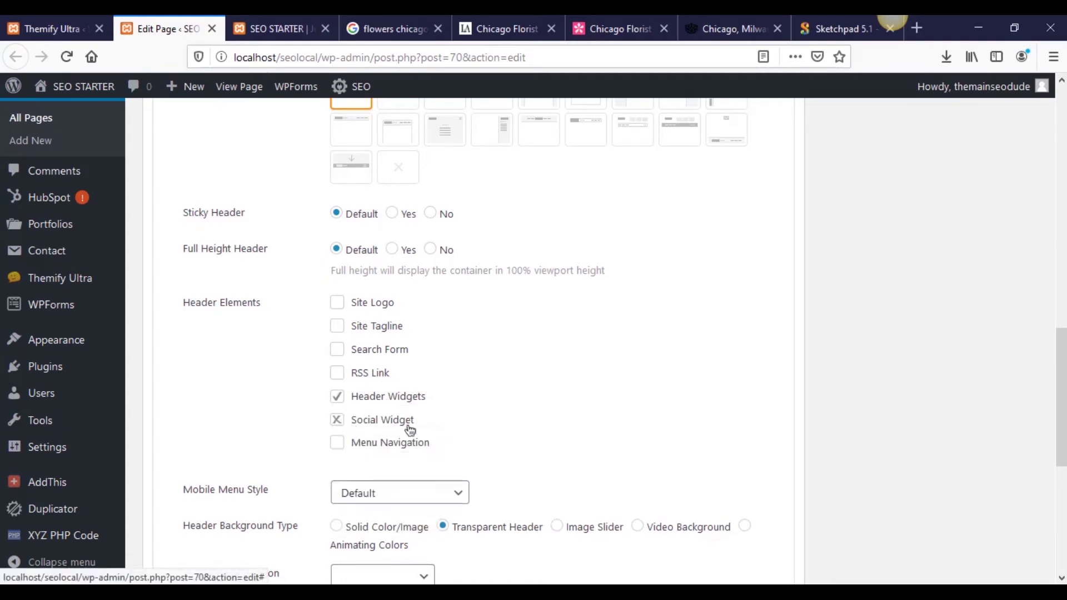
pyautogui.moveTo(342, 401)
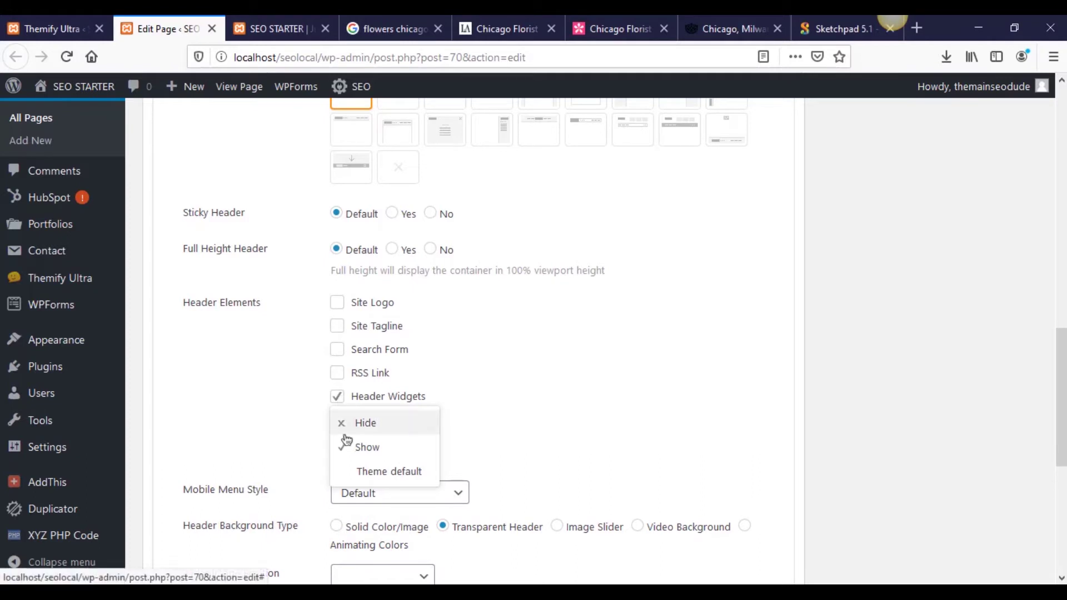
pyautogui.click(348, 424)
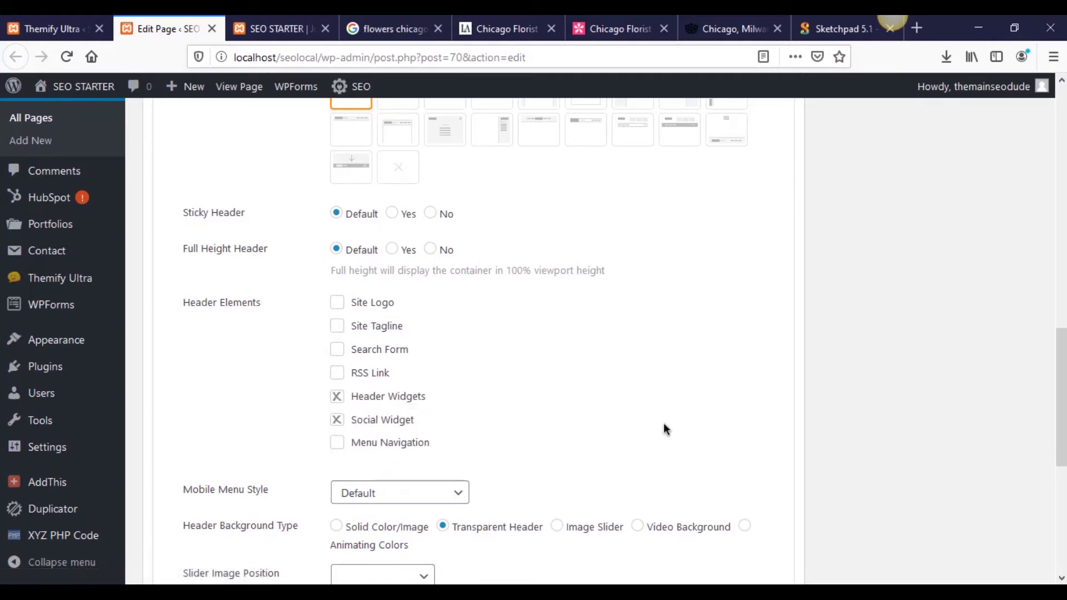
pyautogui.moveTo(404, 428)
pyautogui.click(404, 493)
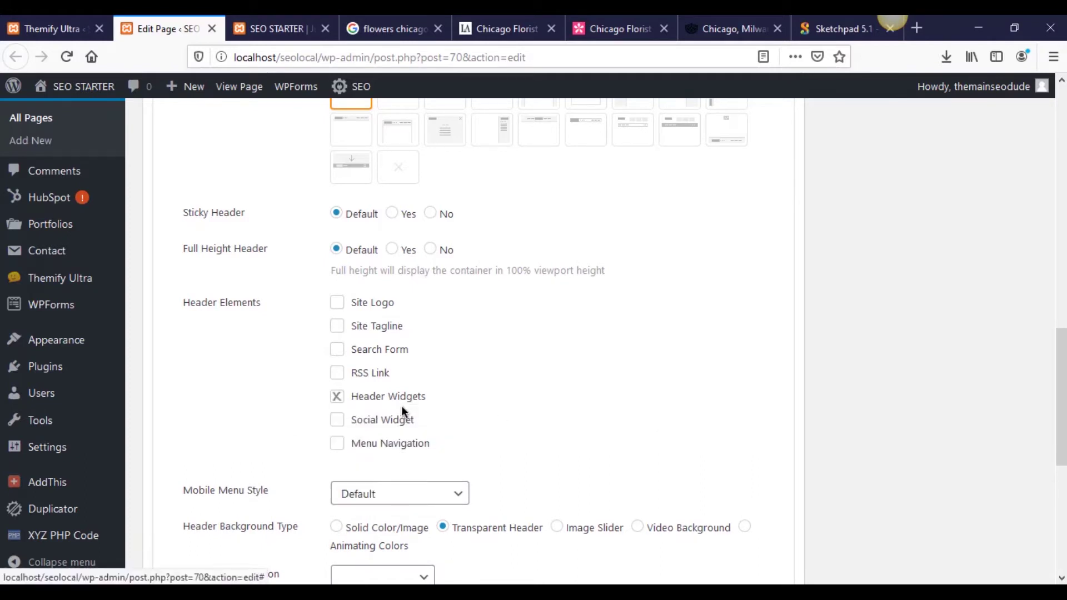
pyautogui.moveTo(401, 406)
pyautogui.click(404, 471)
# - Update the Home page with the header design that centers the logo above the menu, and view the live page
pyautogui.scroll(3, 603, 397)
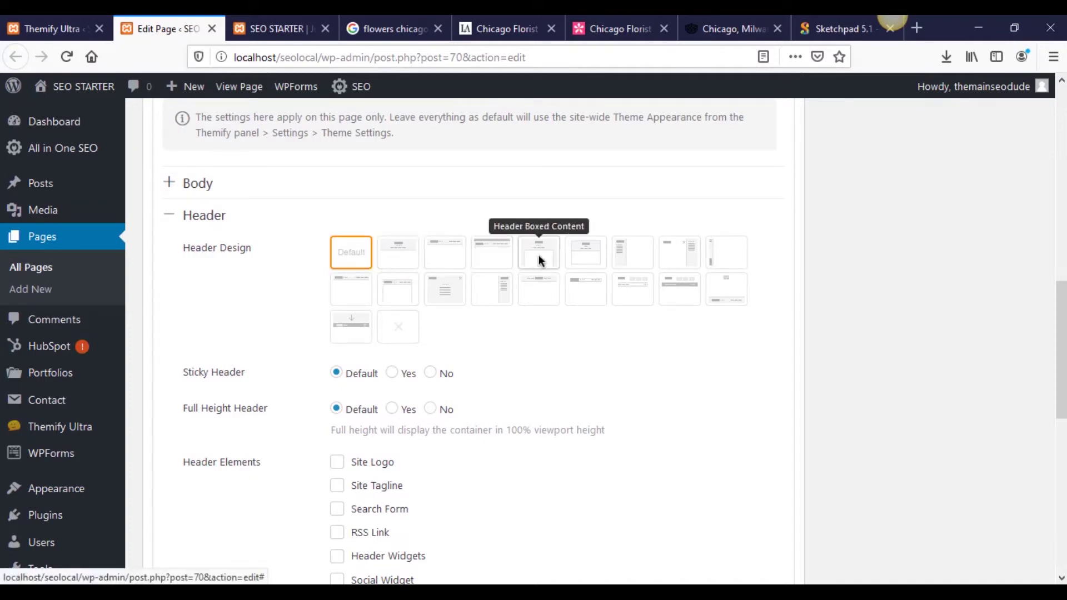
pyautogui.click(405, 257)
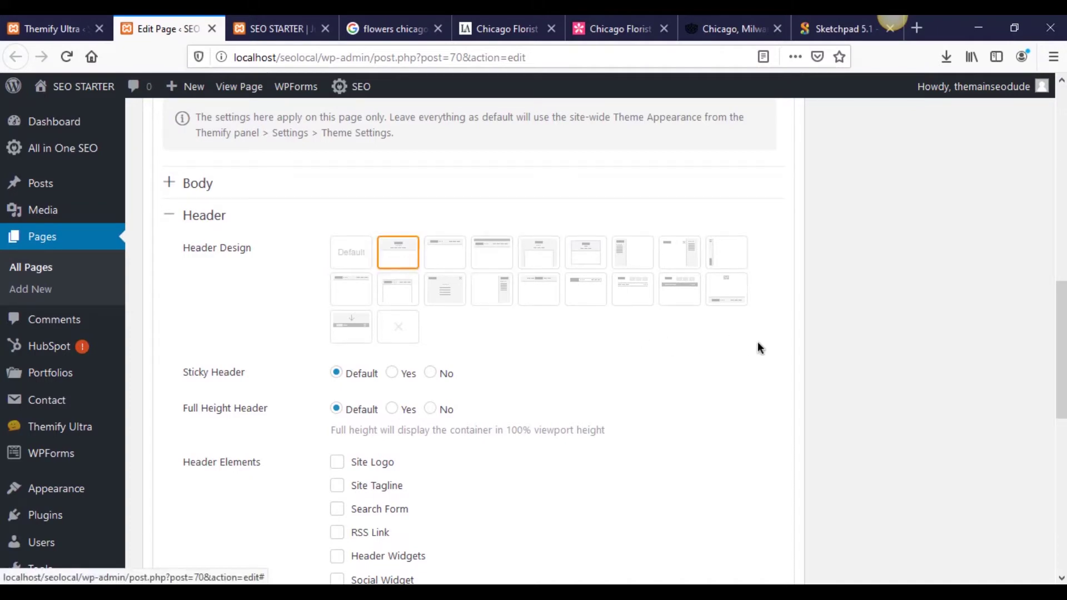
pyautogui.scroll(15, 868, 348)
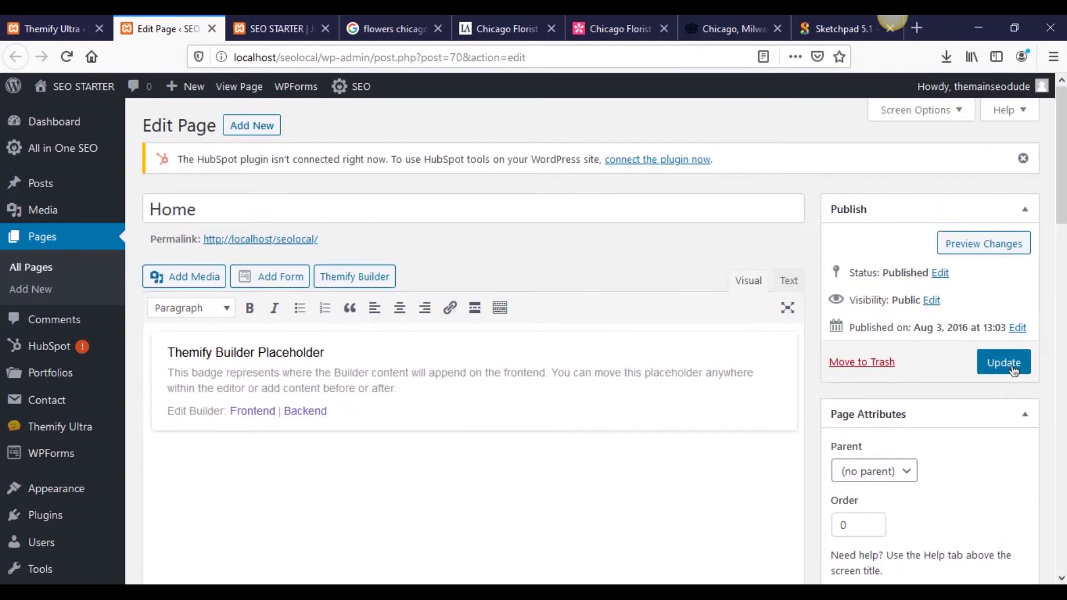
pyautogui.click(1013, 368)
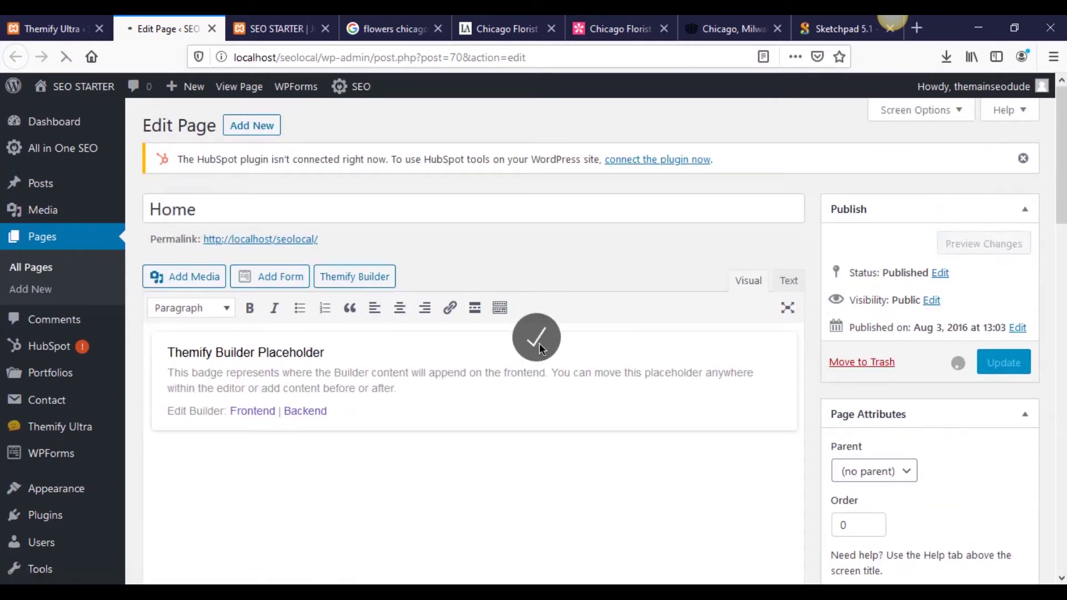
pyautogui.click(272, 27)
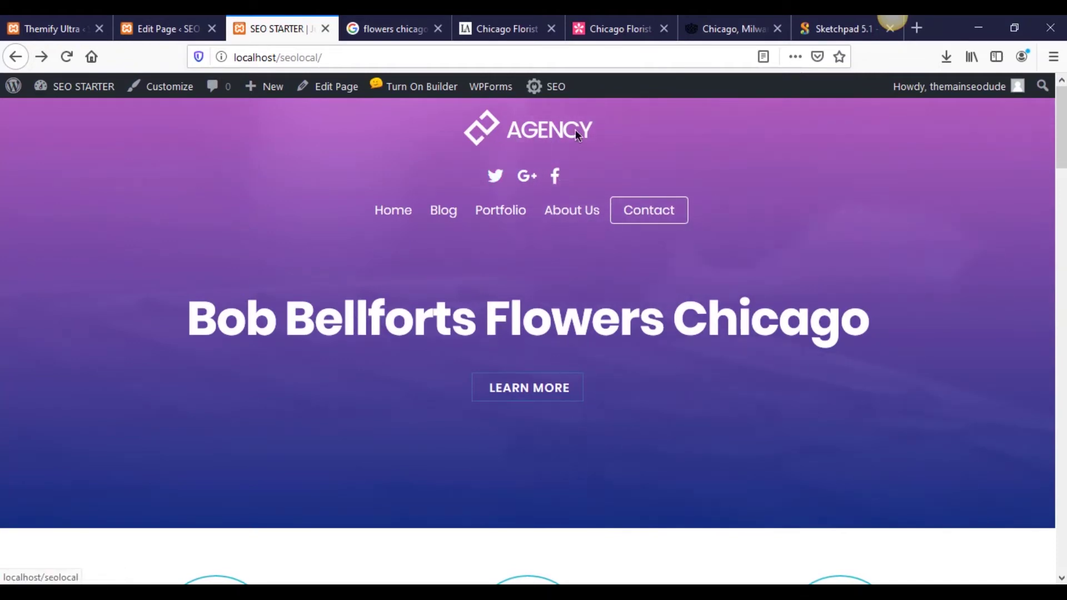
pyautogui.click(203, 20)
pyautogui.scroll(-5, 473, 300)
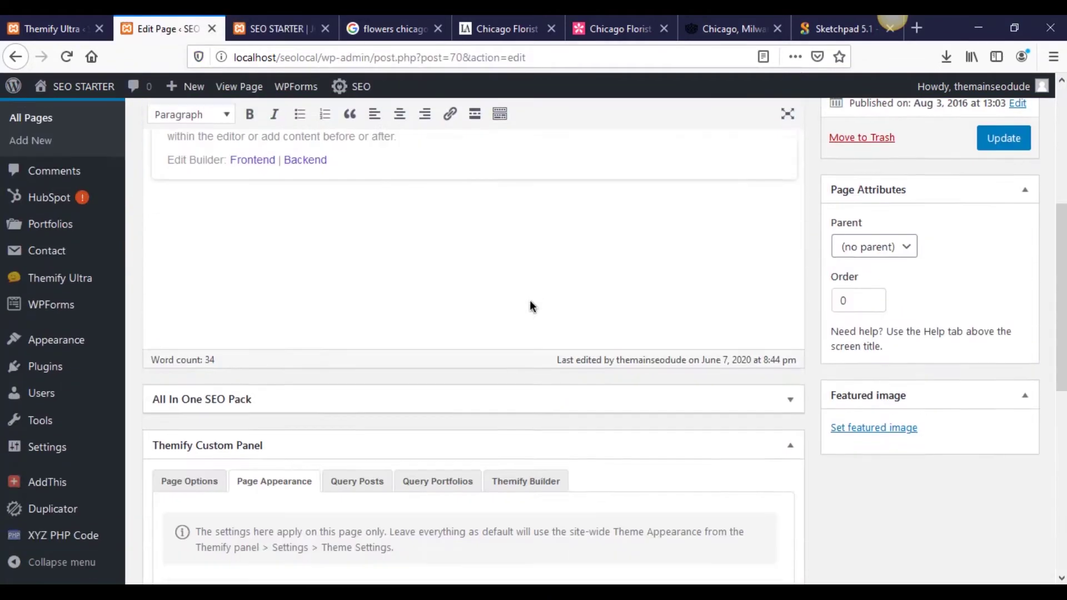
pyautogui.scroll(5, 756, 439)
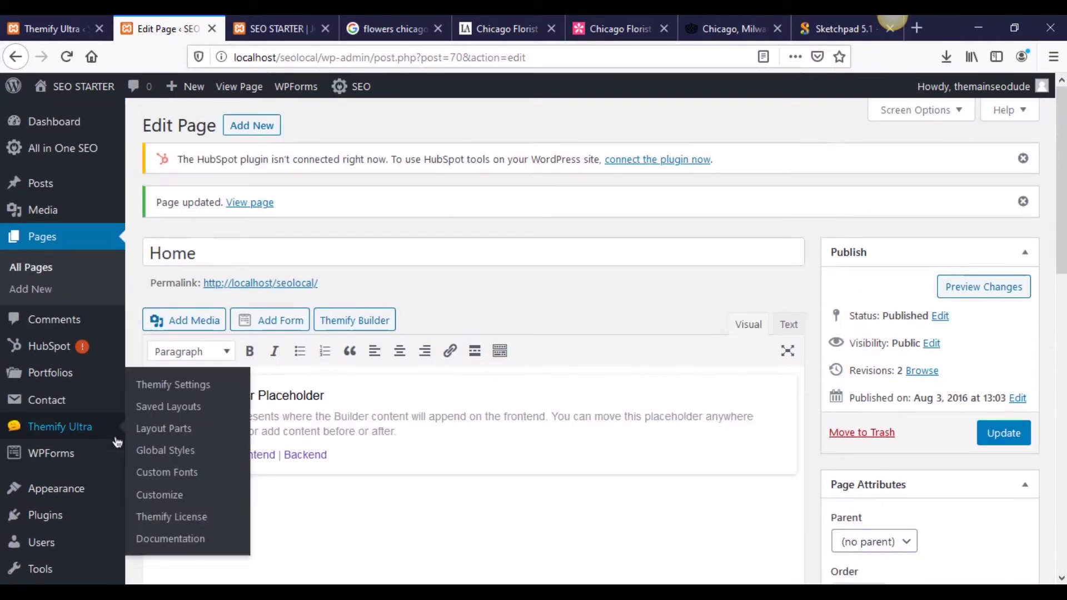
pyautogui.moveTo(62, 500)
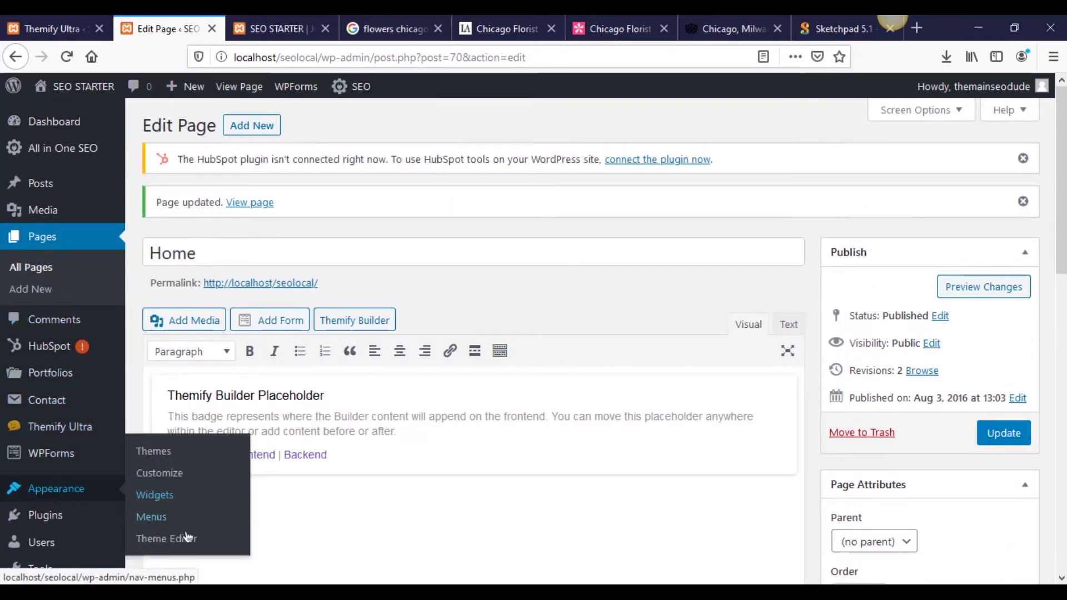
pyautogui.click(264, 25)
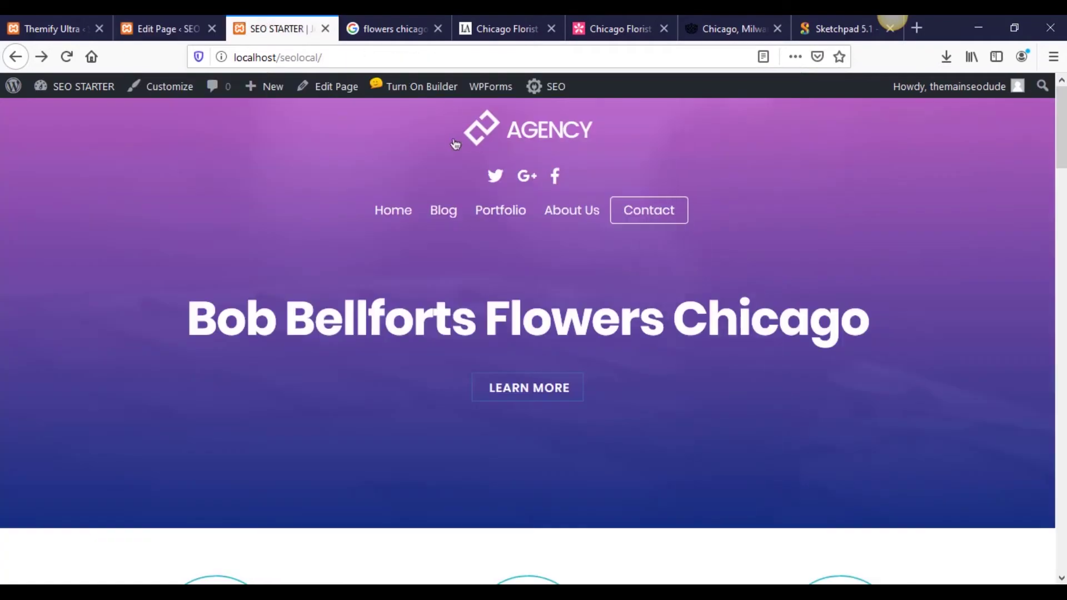
pyautogui.scroll(-3, 723, 257)
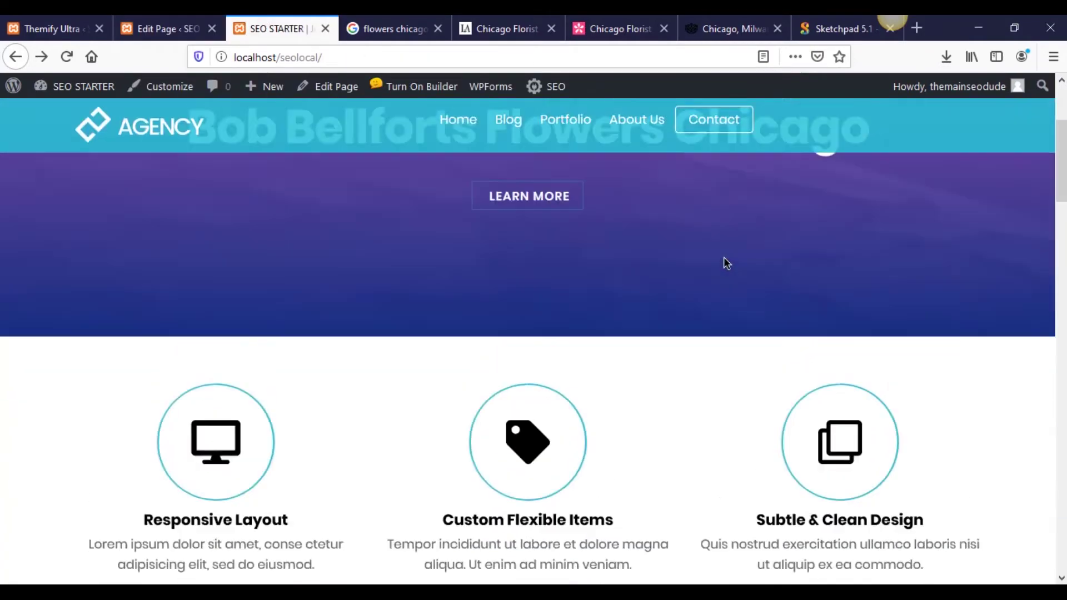
pyautogui.scroll(3, 724, 258)
# - Update the Home page with the boxed header design, sixth in the first row, from the Header settings in the Themify Custom Panel
pyautogui.click(142, 22)
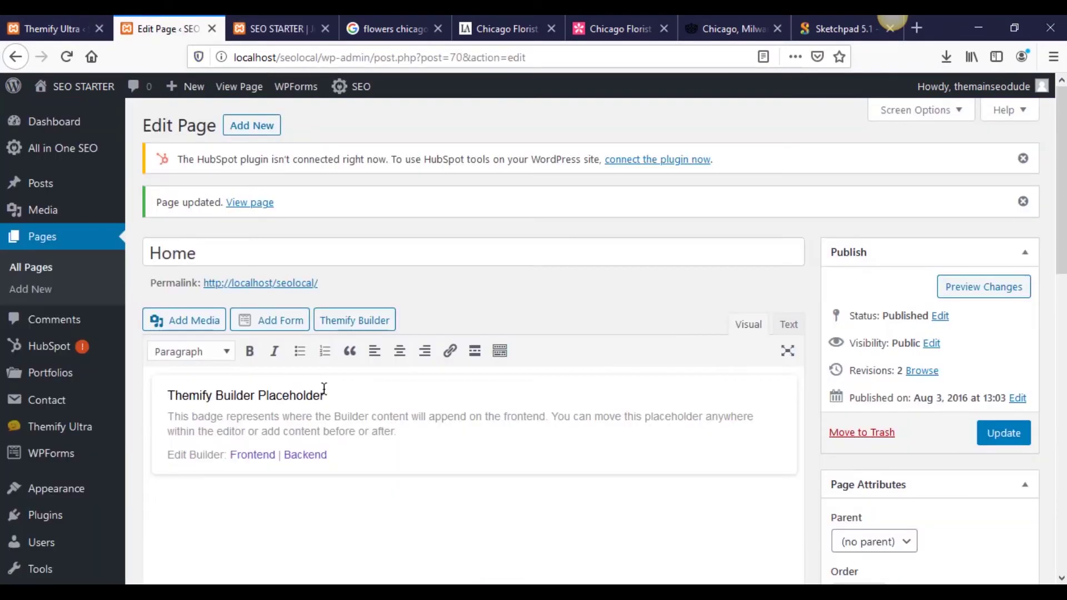
pyautogui.scroll(-12, 434, 457)
pyautogui.scroll(4, 311, 408)
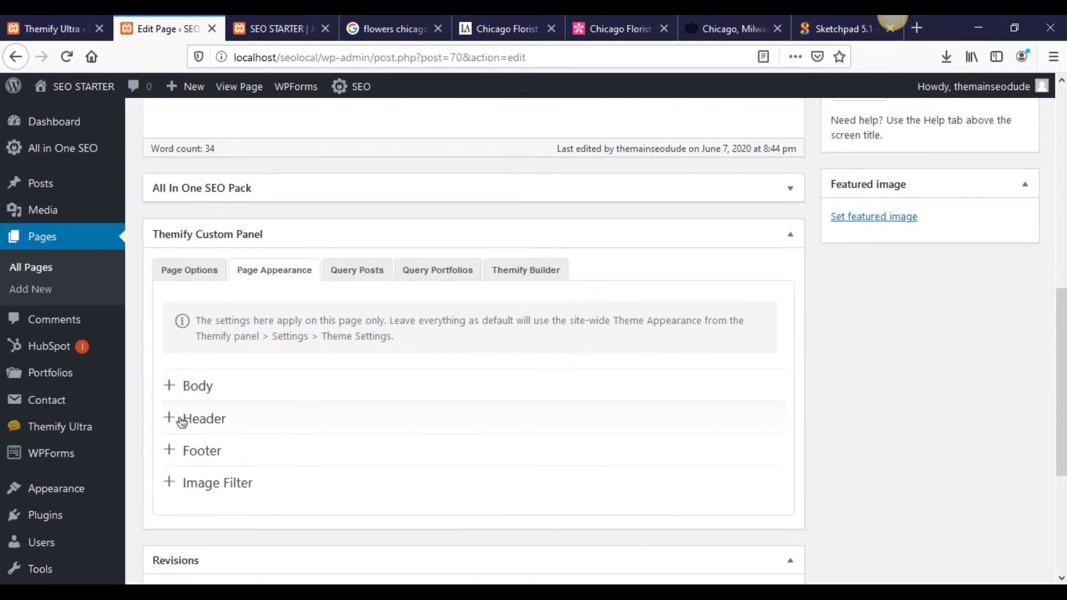
pyautogui.click(178, 414)
pyautogui.scroll(-3, 450, 439)
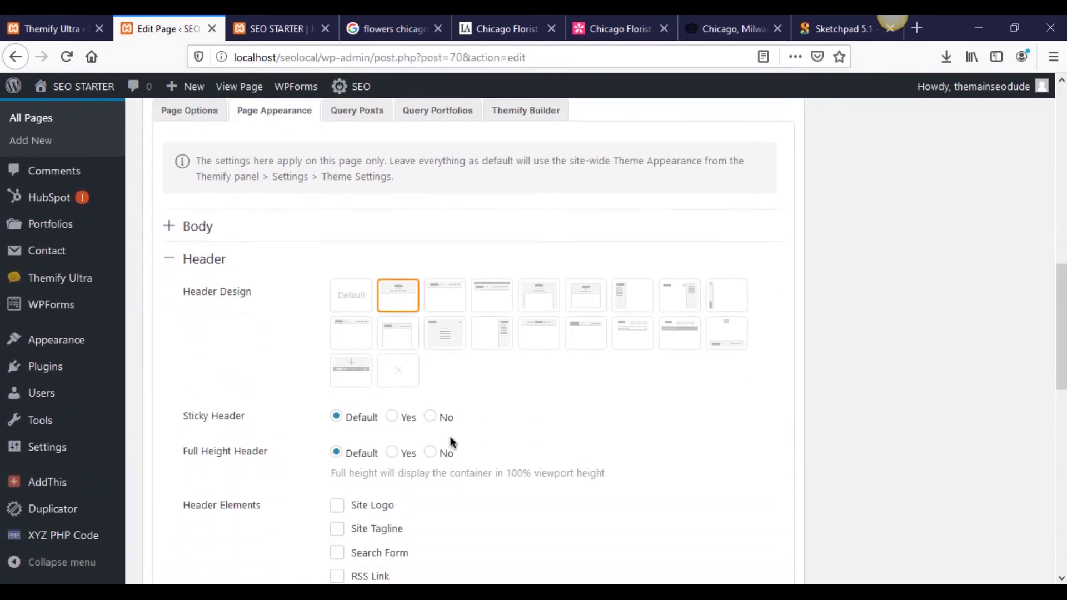
pyautogui.click(597, 299)
pyautogui.scroll(8, 918, 313)
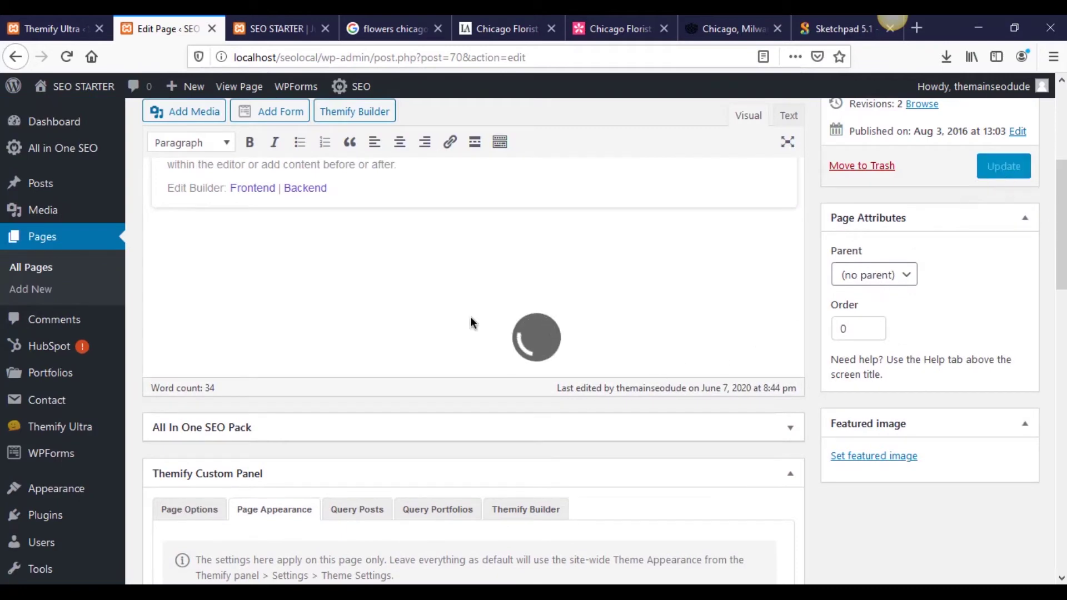
# - Reload the live home page and review its layout from the header down to the footer and back
pyautogui.click(274, 22)
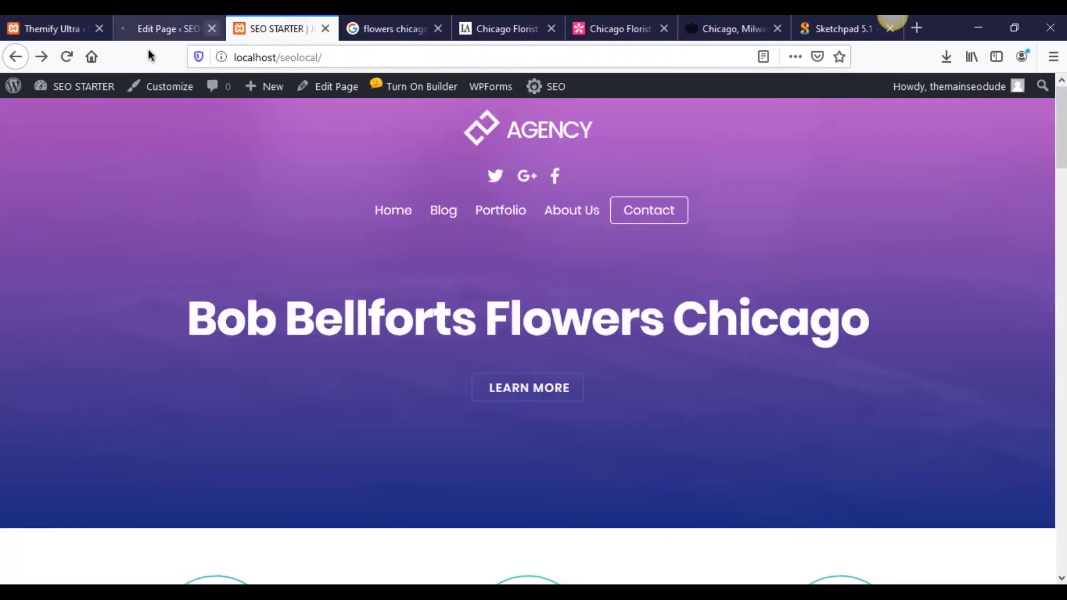
pyautogui.click(66, 57)
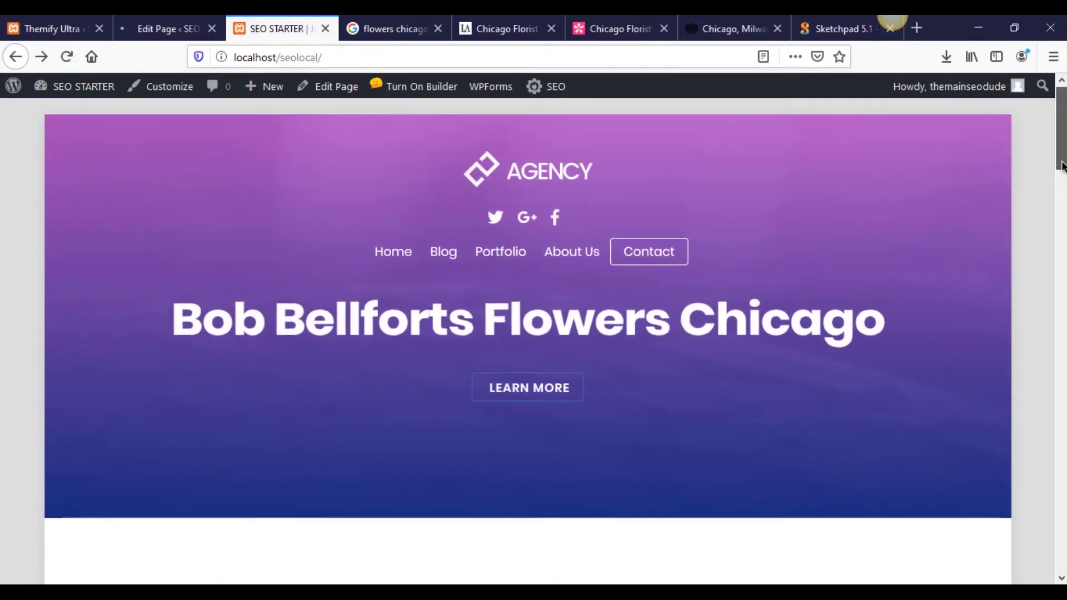
pyautogui.moveTo(1062, 162); pyautogui.dragTo(1066, 562)
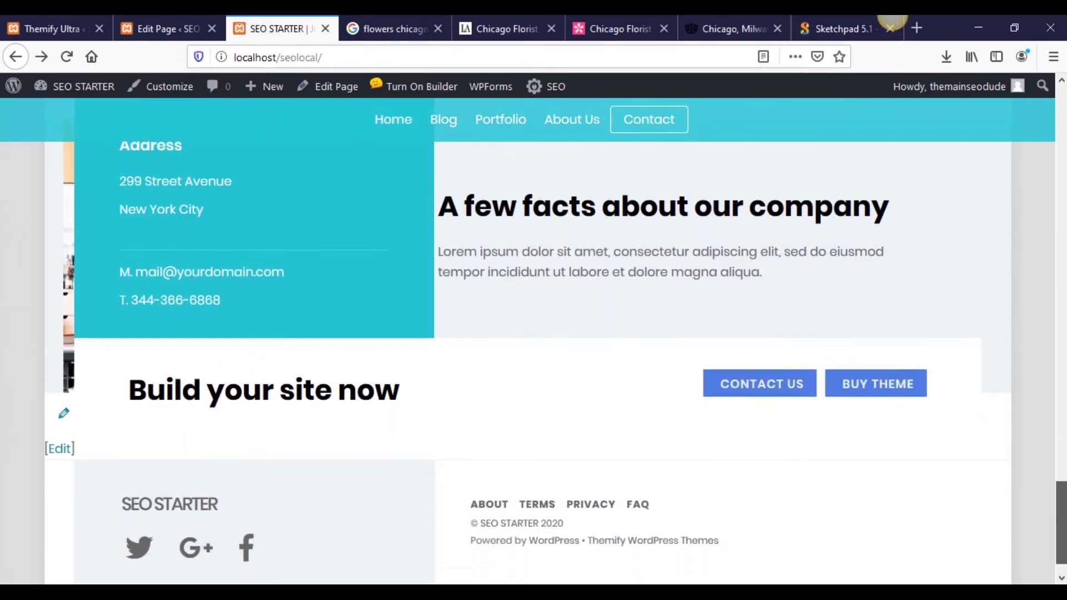
pyautogui.scroll(3, 787, 509)
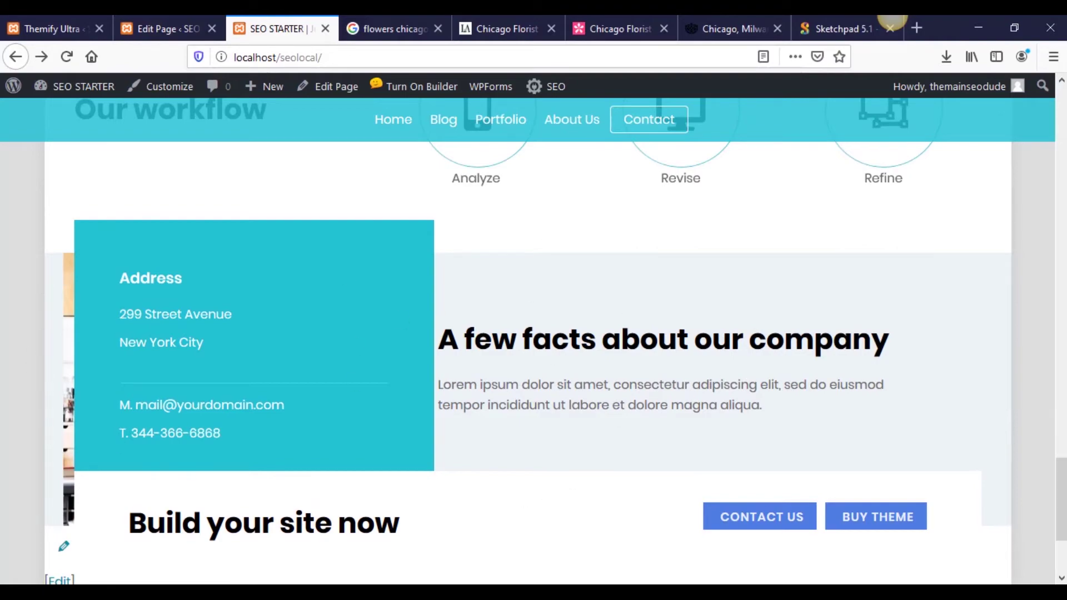
pyautogui.moveTo(1065, 489); pyautogui.dragTo(1066, 100)
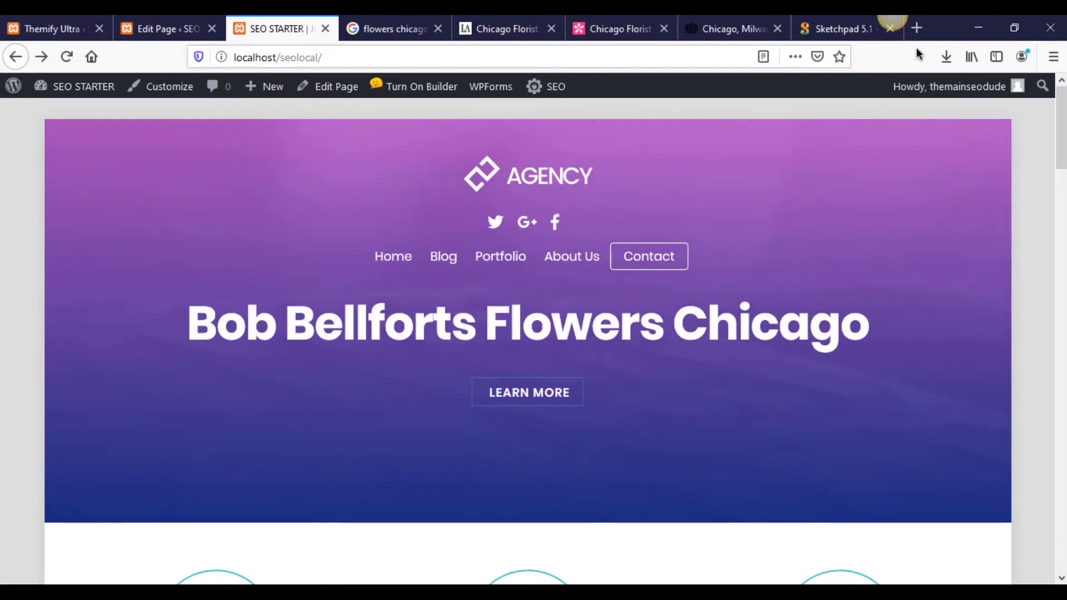
# - Open pexels.com in a new browser tab
pyautogui.click(918, 29)
pyautogui.click(731, 59)
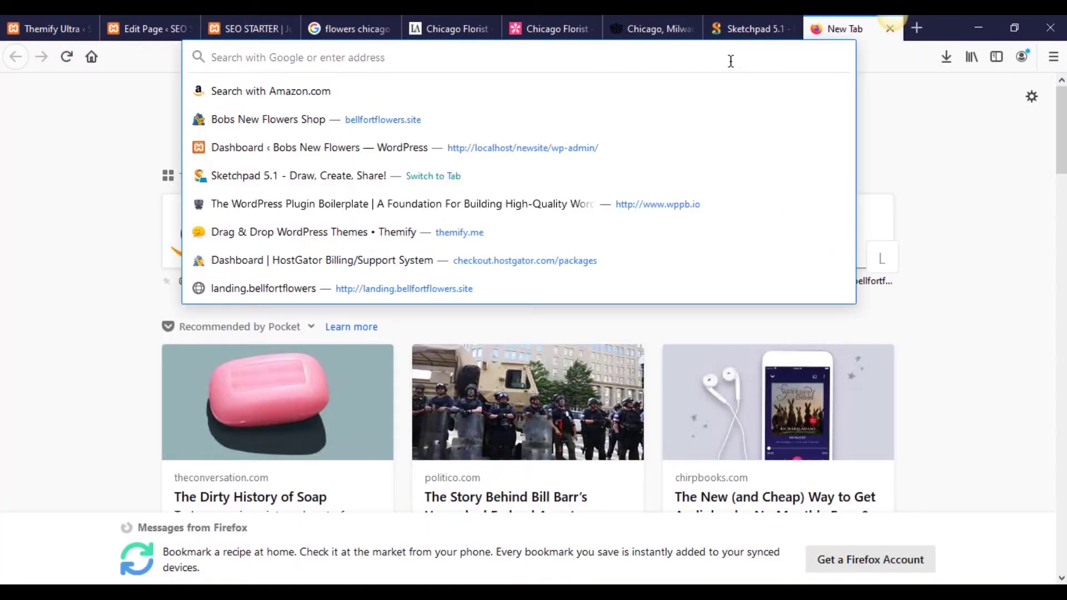
pyautogui.write('pexels.com')
pyautogui.press('Return')
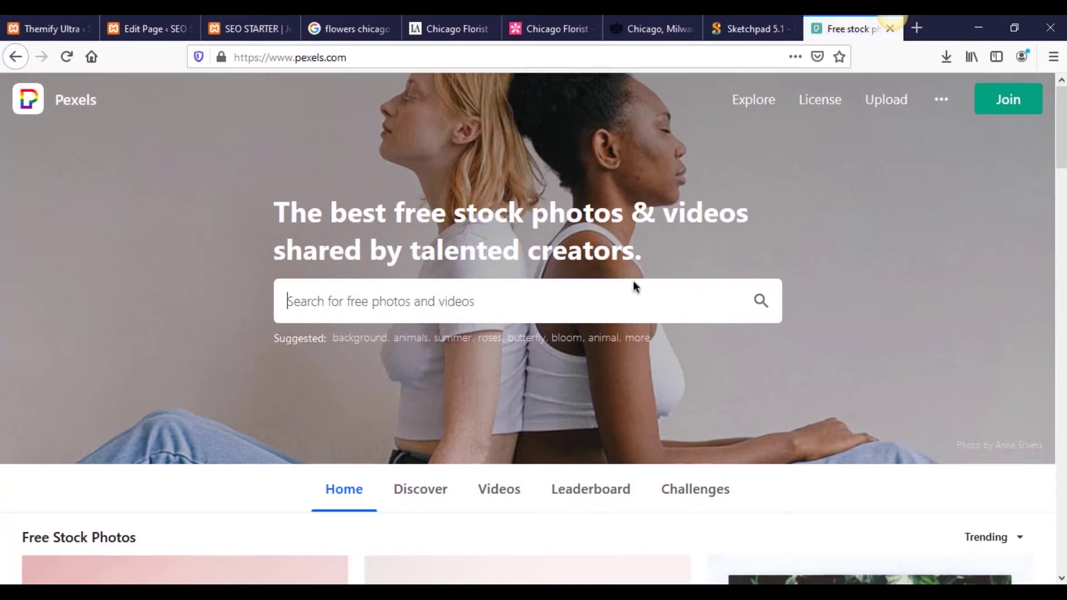
# - Search Pexels for "flowers video" and show only the video results
pyautogui.click(504, 308)
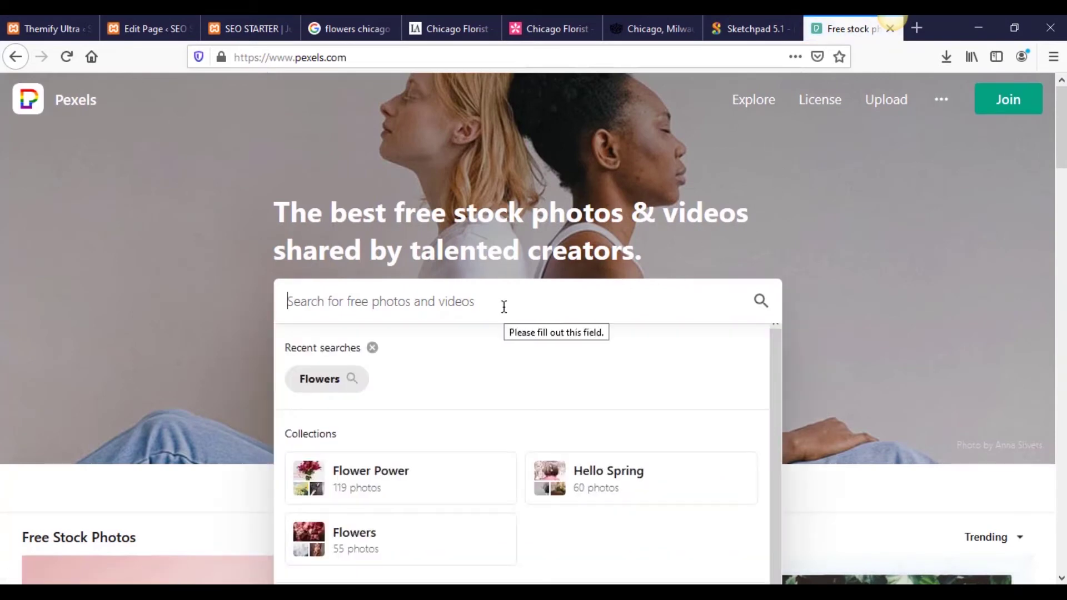
pyautogui.write('flowers')
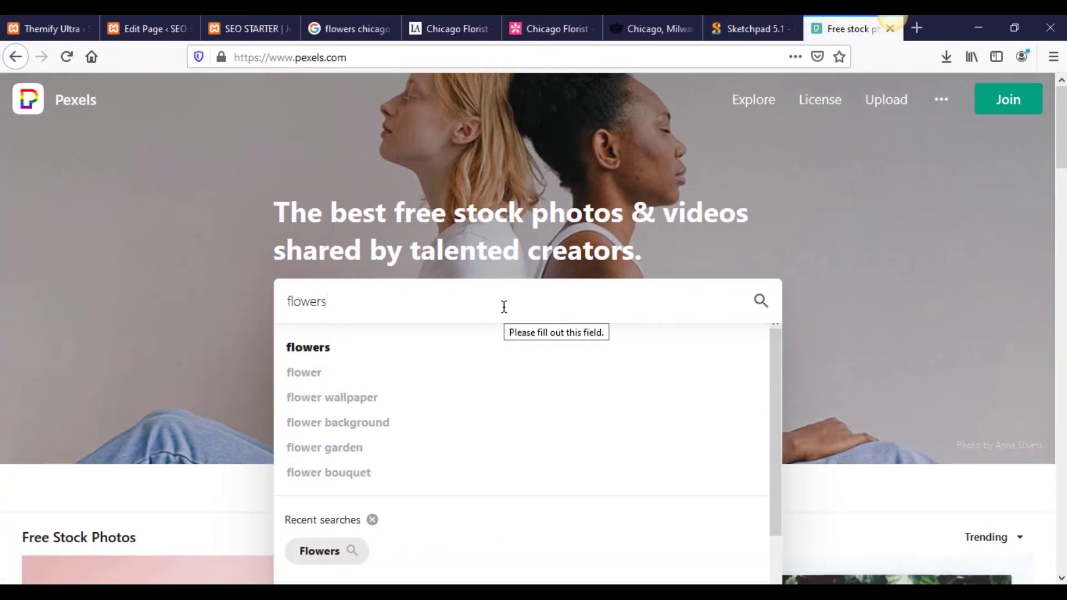
pyautogui.write(' video')
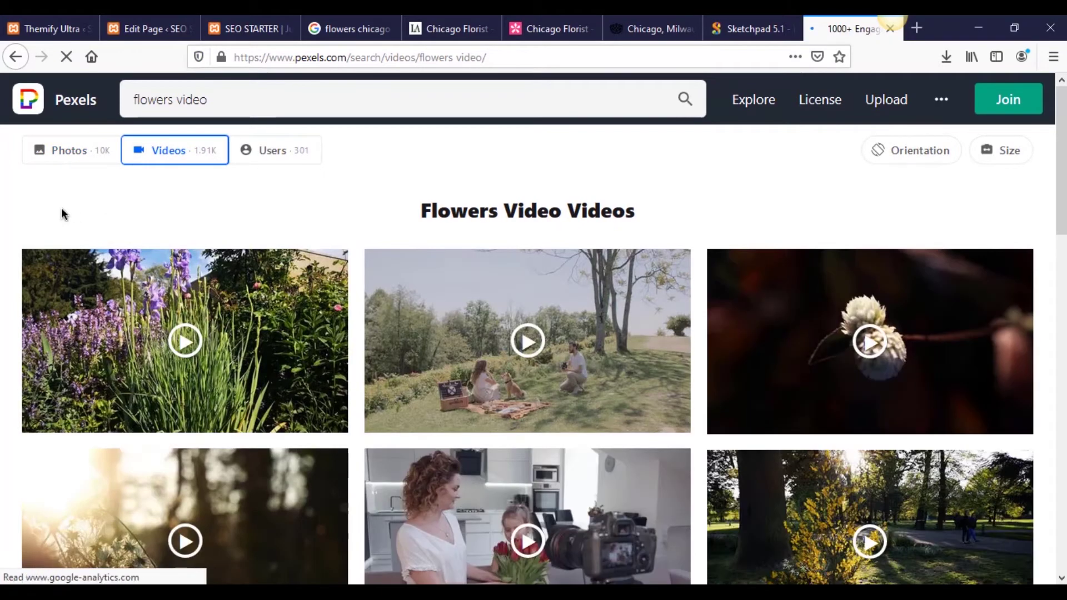
# - Look through the Pexels video results for a flower clip that suits the home page
pyautogui.scroll(-6, 2, 239)
pyautogui.scroll(-5, 1, 239)
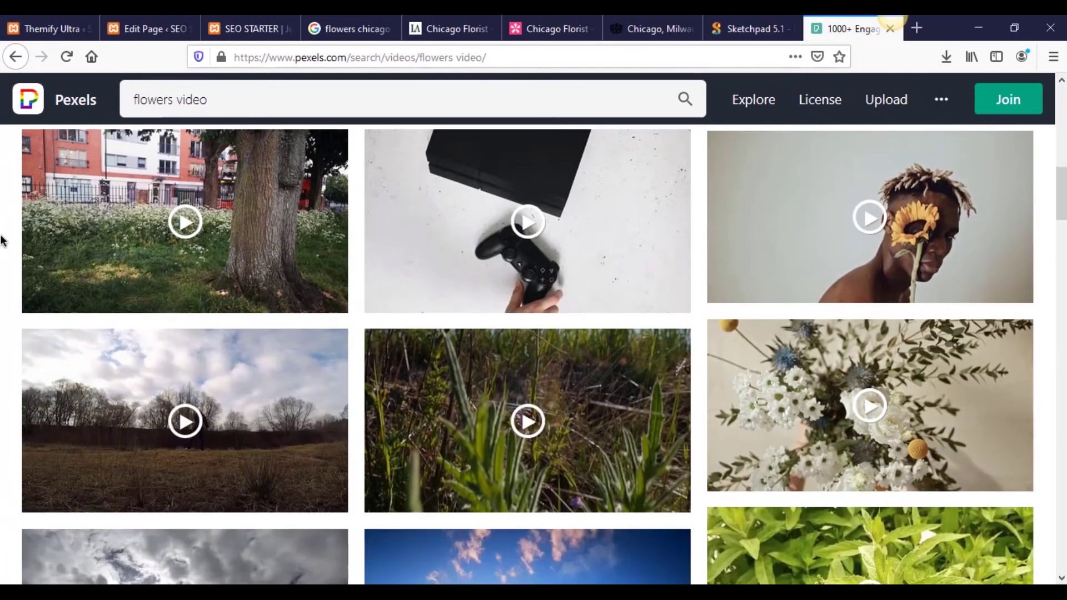
pyautogui.scroll(3, 2, 239)
pyautogui.scroll(2, 2, 239)
pyautogui.scroll(-4, 5, 238)
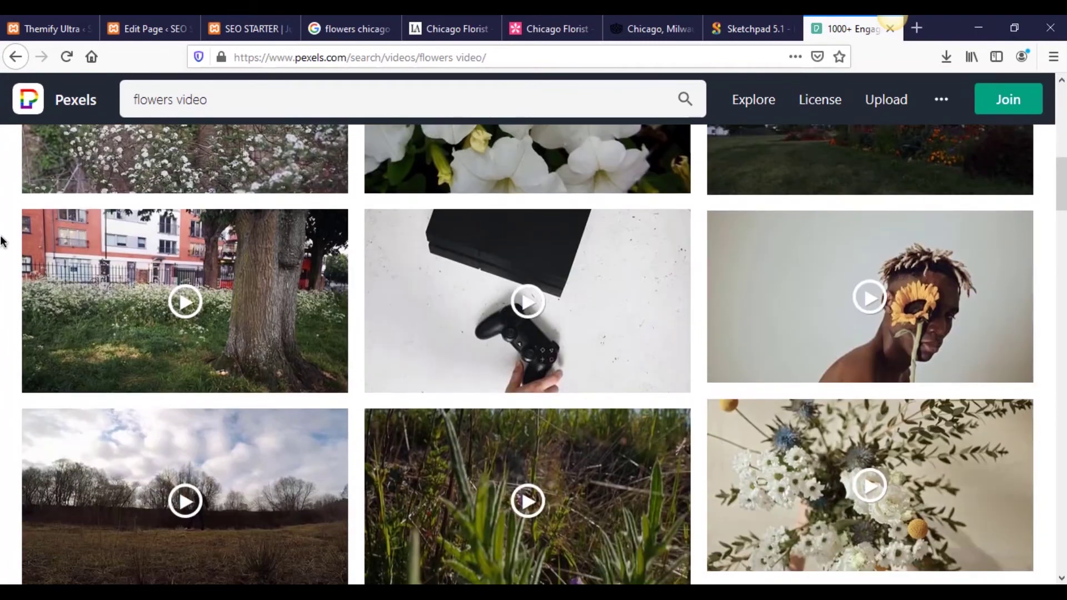
pyautogui.scroll(2, 5, 238)
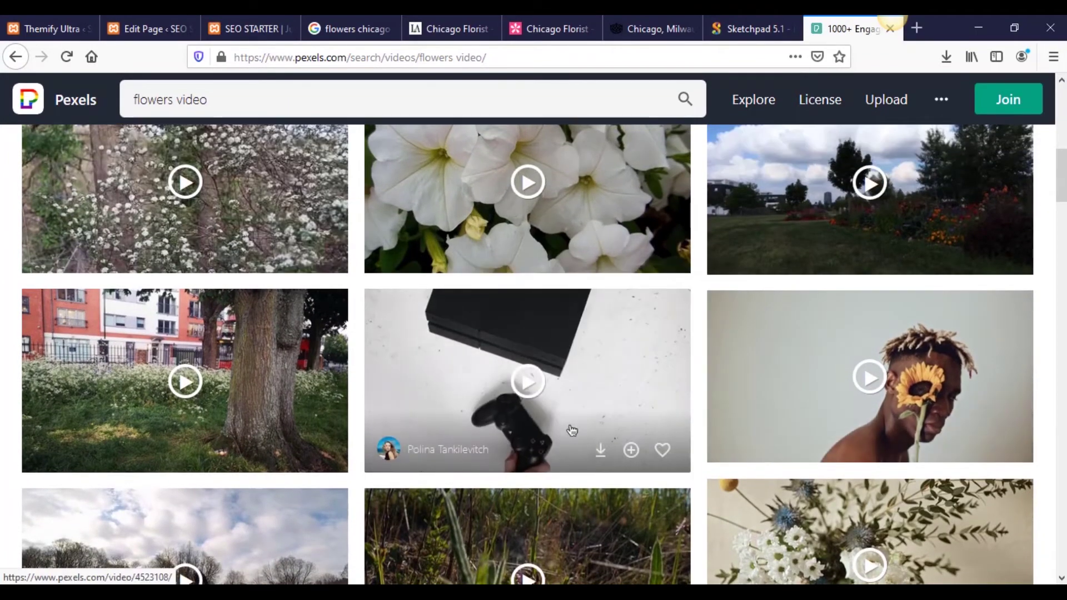
pyautogui.scroll(5, 352, 409)
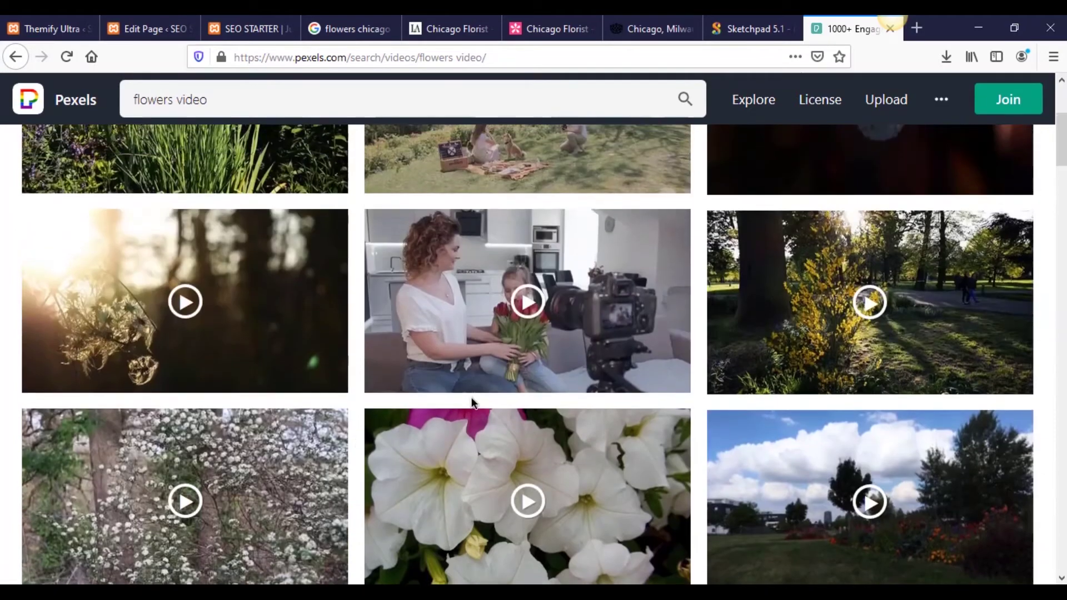
pyautogui.scroll(-5, 471, 397)
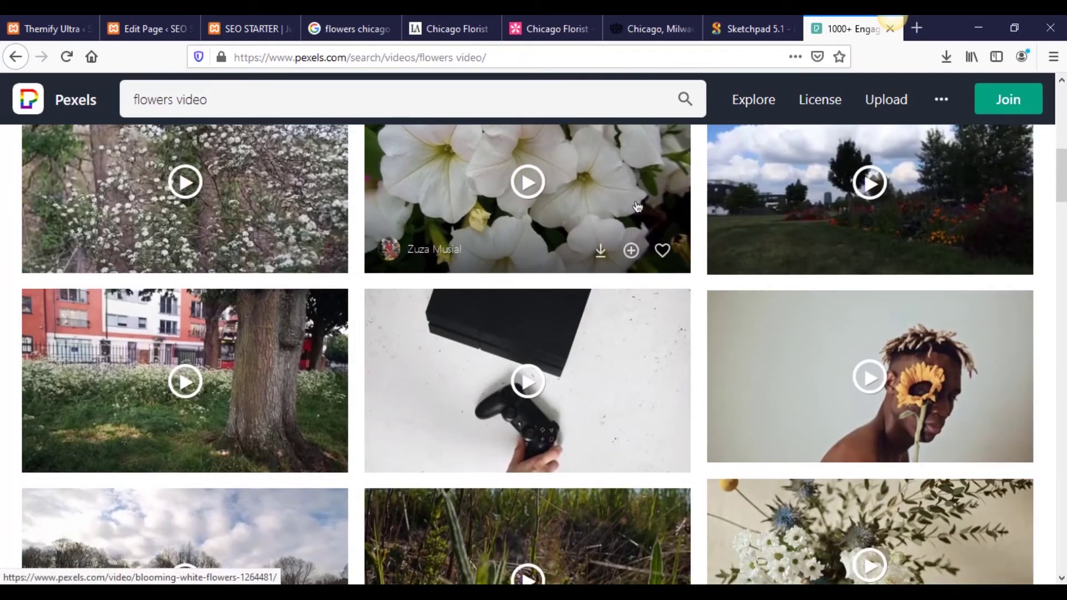
pyautogui.scroll(-3, 639, 205)
pyautogui.scroll(1, 653, 435)
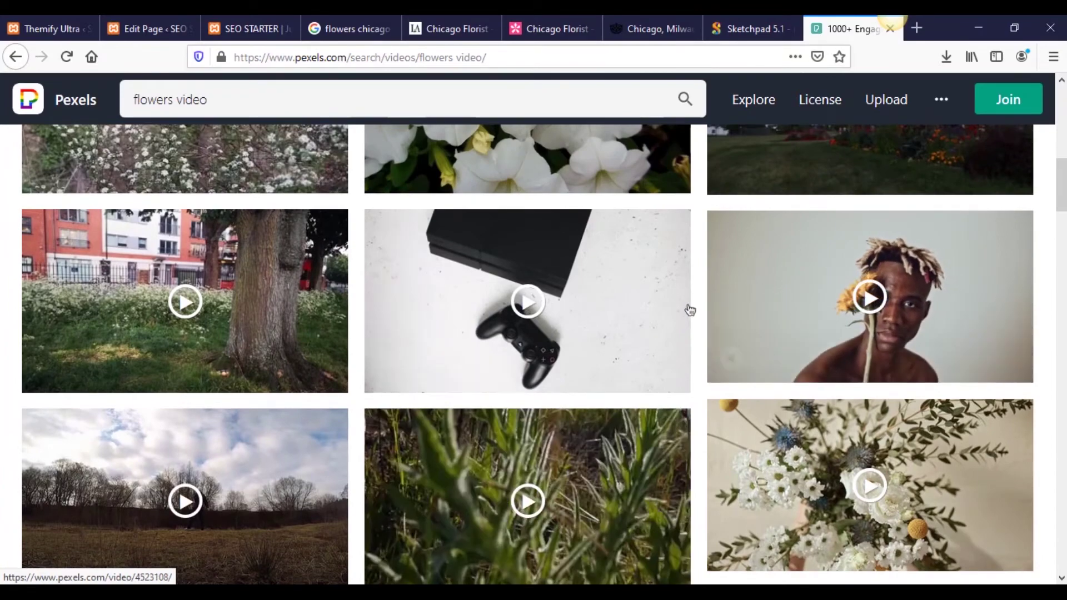
pyautogui.scroll(-3, 704, 318)
pyautogui.scroll(-5, 404, 415)
pyautogui.scroll(-4, 404, 415)
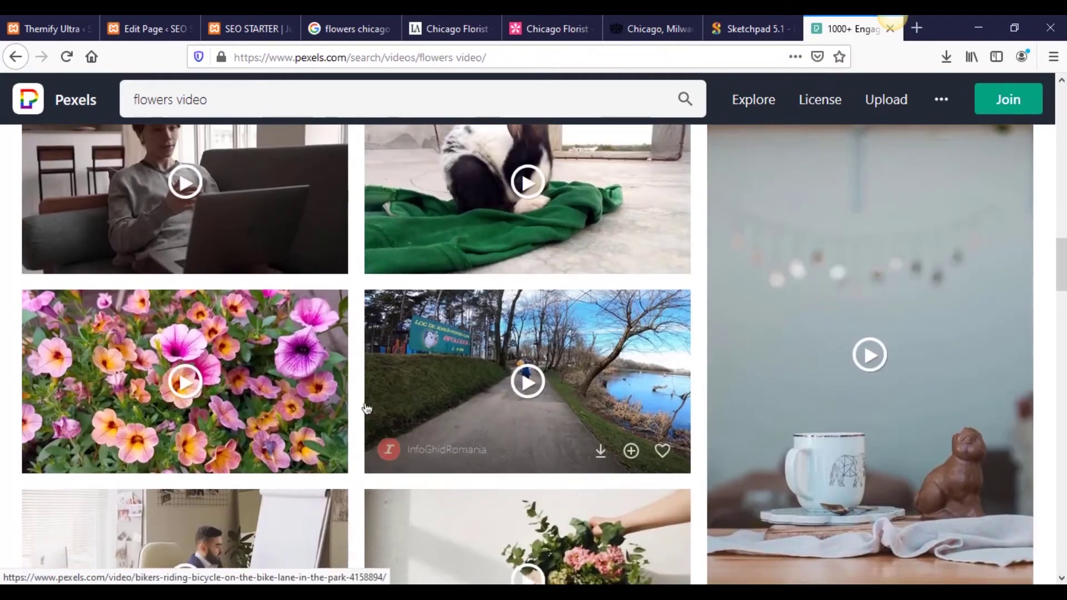
pyautogui.scroll(20, 383, 423)
pyautogui.scroll(-4, 368, 409)
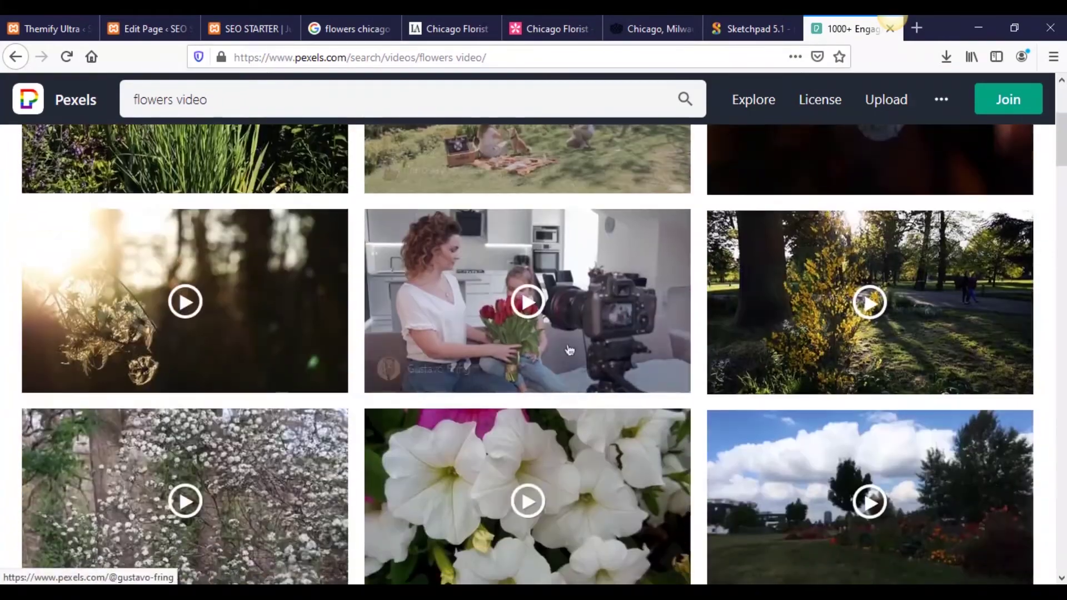
pyautogui.scroll(4, 726, 369)
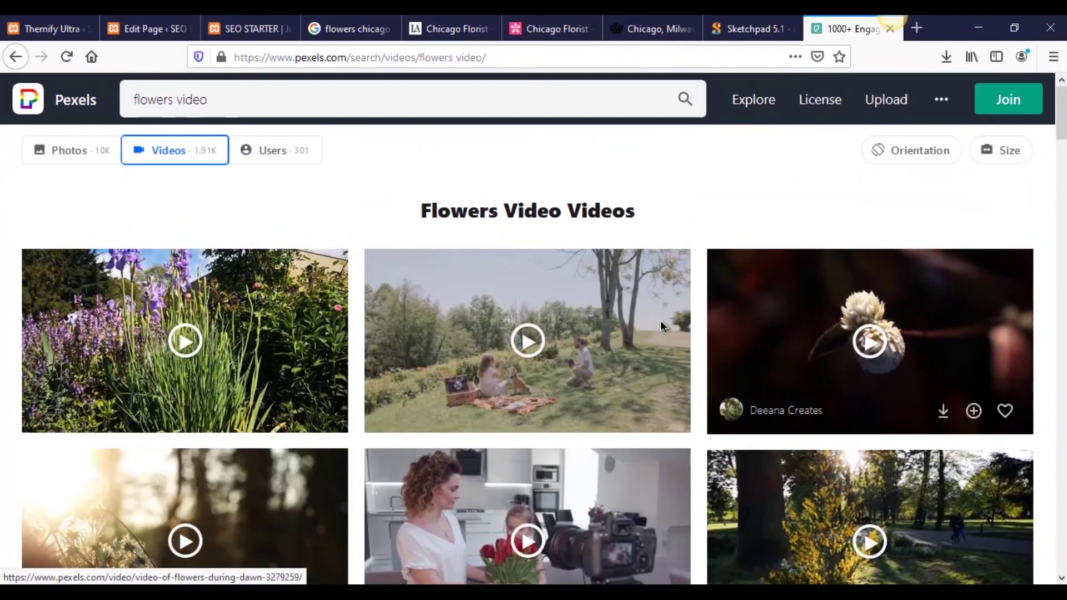
pyautogui.scroll(-2, 367, 353)
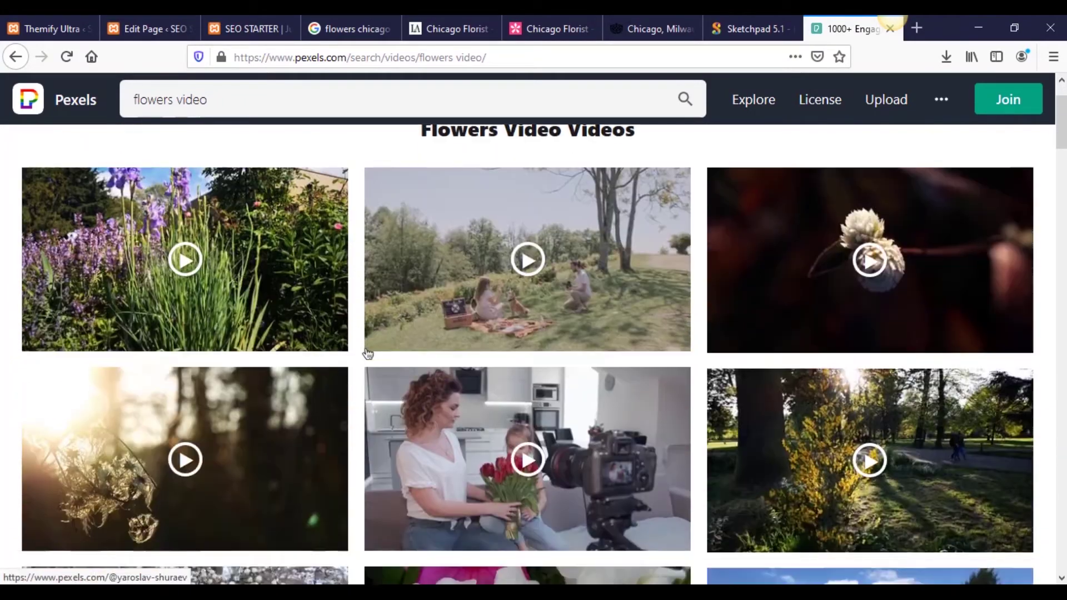
pyautogui.scroll(-6, 368, 354)
pyautogui.scroll(4, 529, 294)
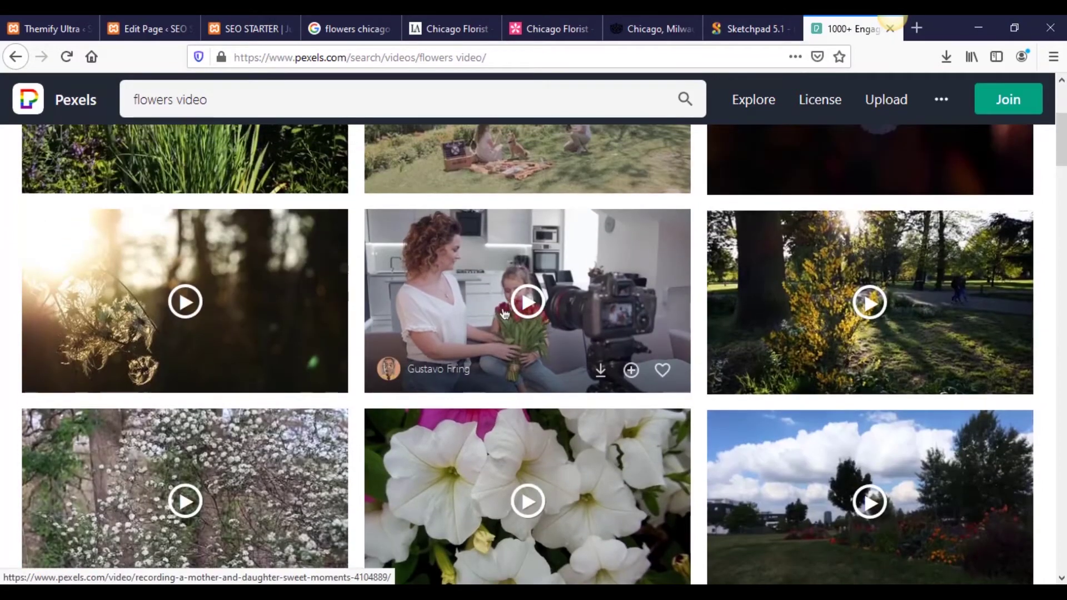
pyautogui.scroll(-5, 525, 328)
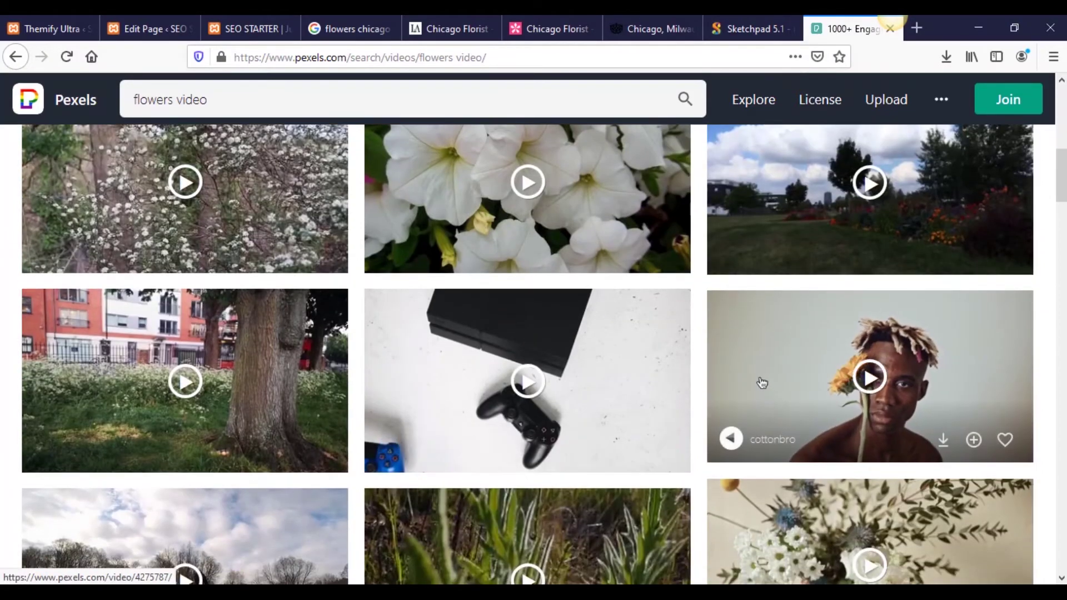
pyautogui.scroll(3, 653, 256)
pyautogui.scroll(-3, 812, 521)
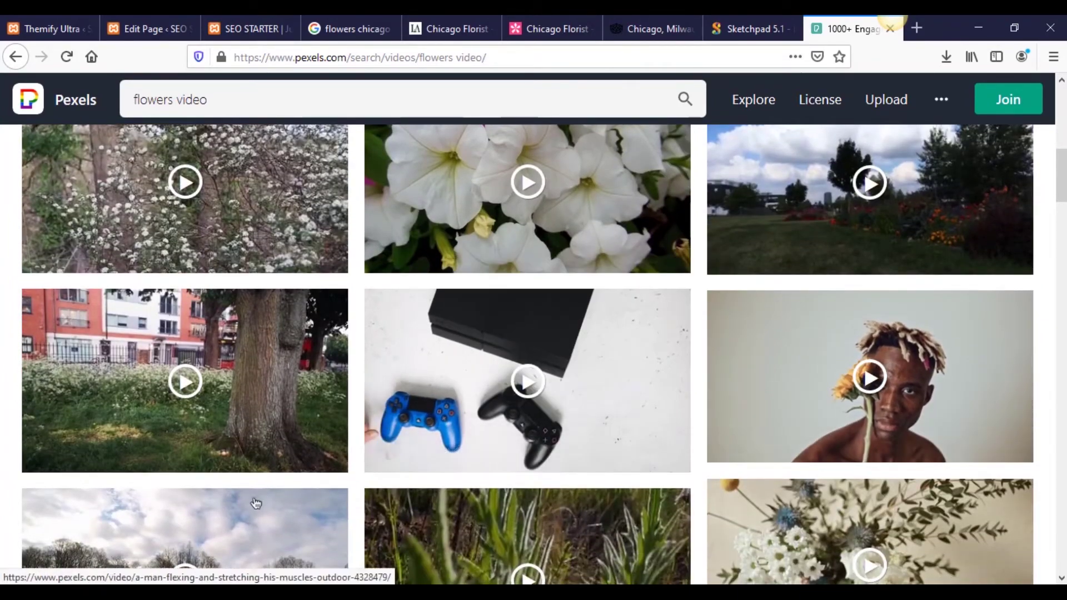
pyautogui.scroll(-12, 351, 453)
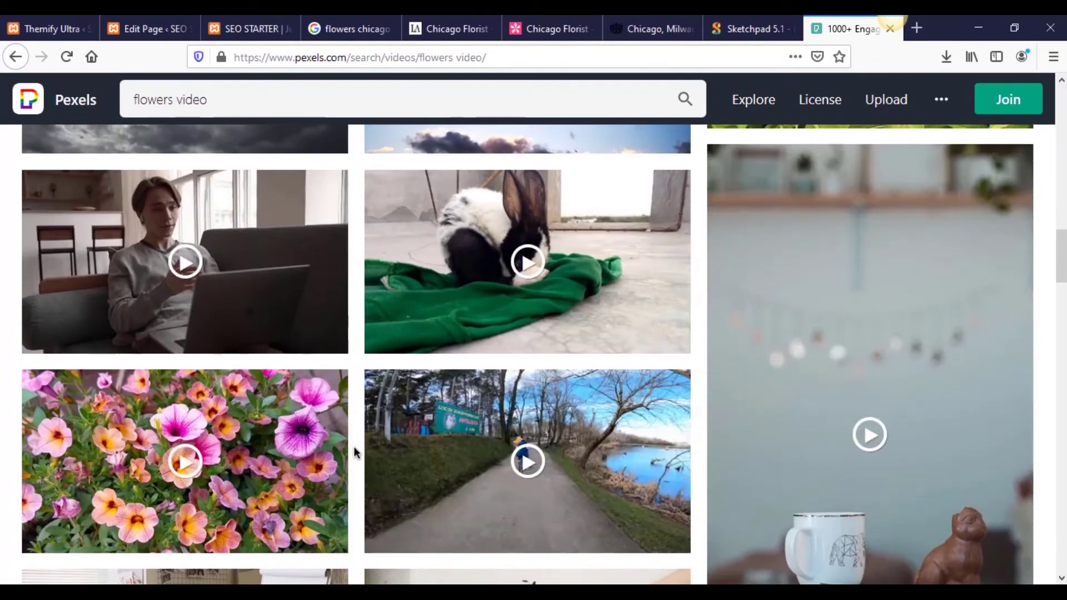
pyautogui.scroll(2, 355, 447)
pyautogui.scroll(12, 355, 445)
pyautogui.scroll(-5, 355, 444)
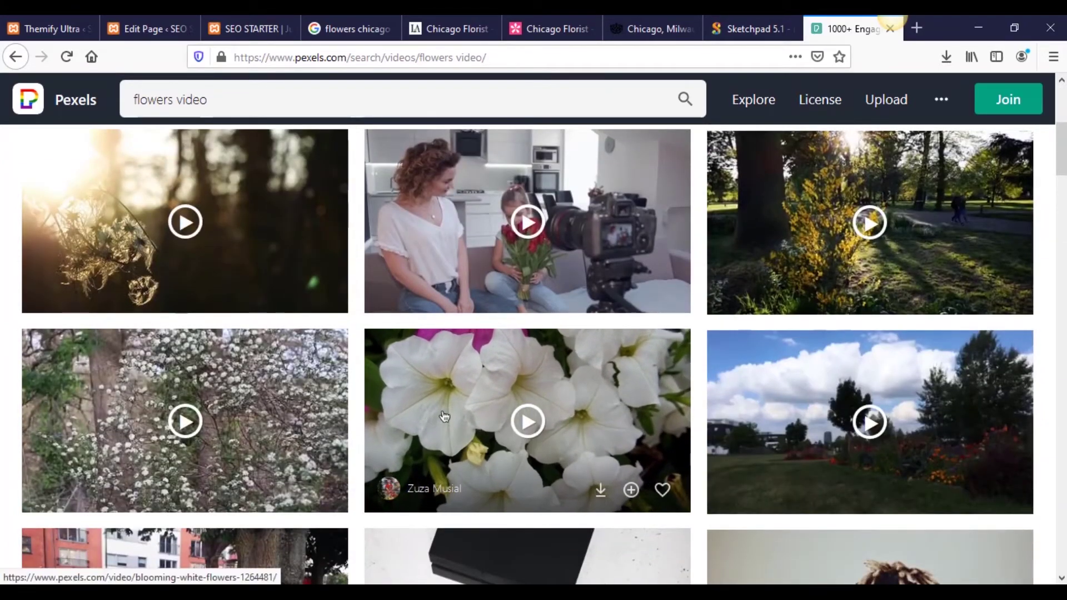
pyautogui.scroll(-16, 422, 418)
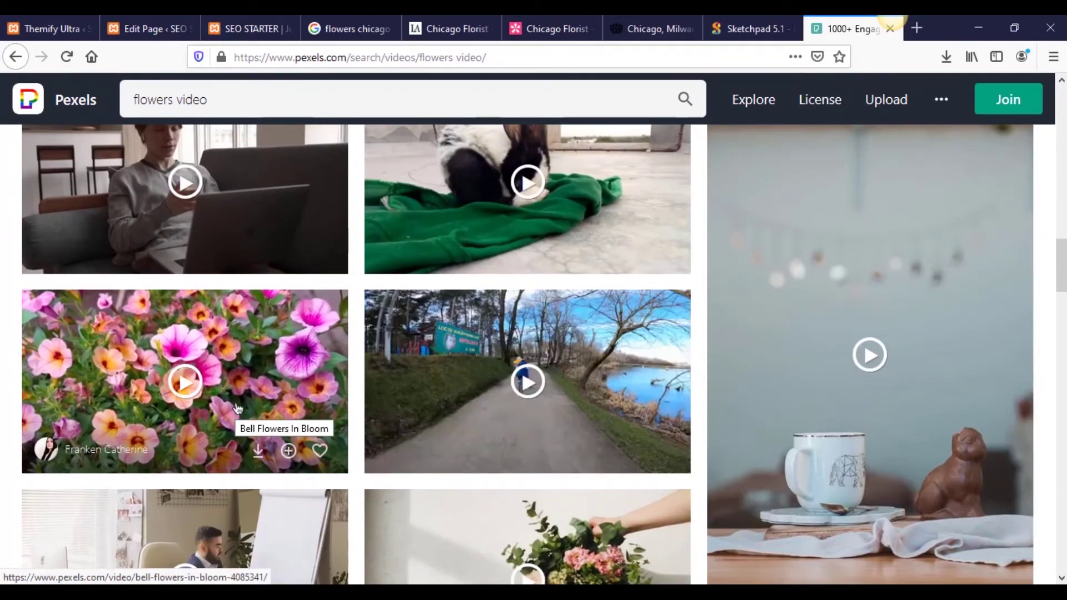
# - Download the Pexels clip of hands holding a pink flower bouquet in HD (1280 x 720)
pyautogui.scroll(-8, 237, 408)
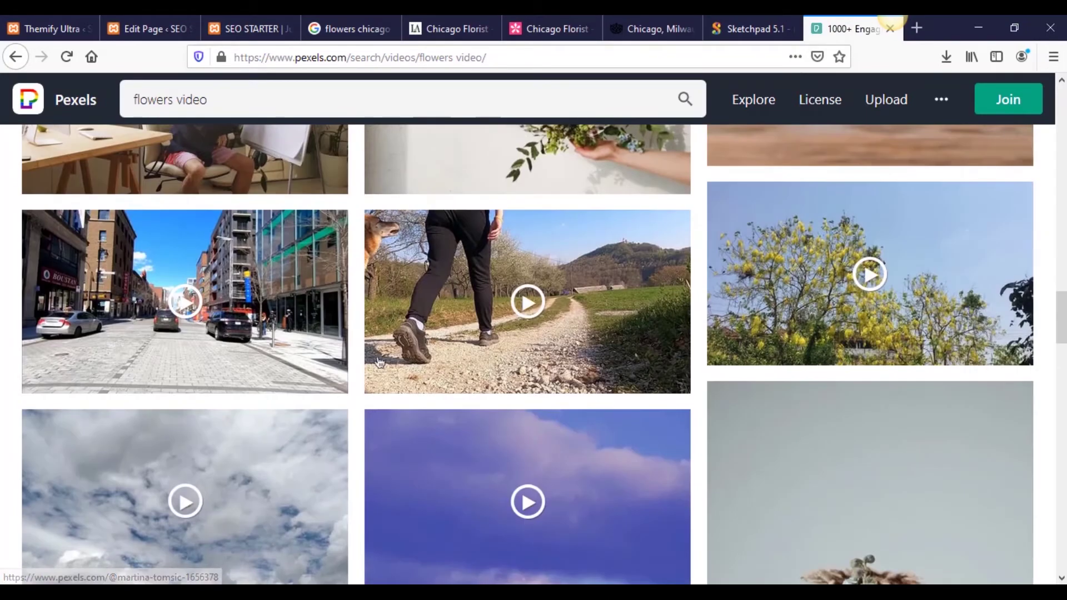
pyautogui.scroll(3, 464, 272)
pyautogui.moveTo(469, 264)
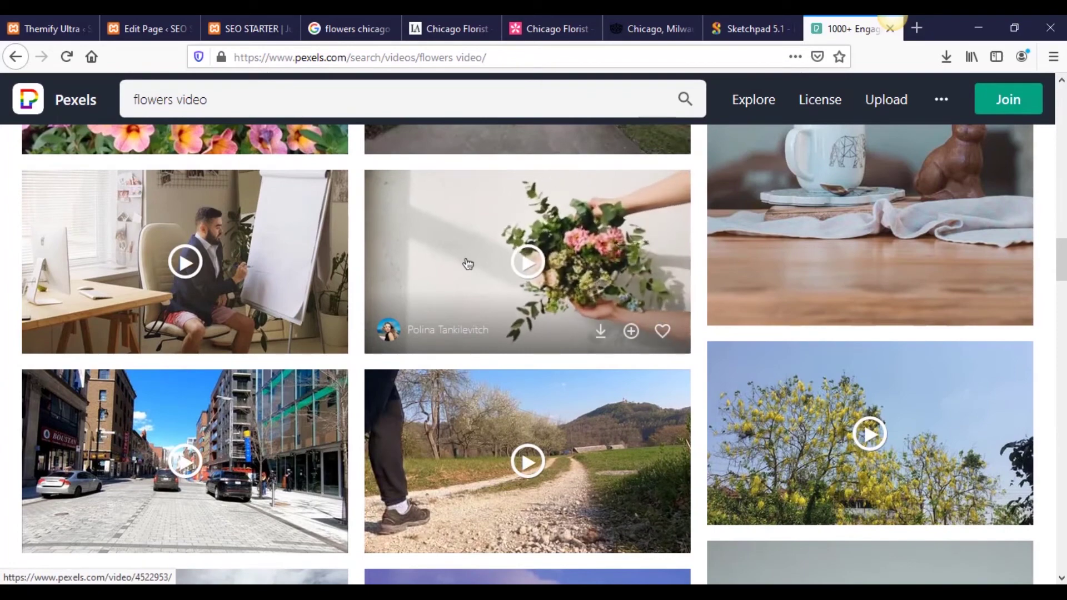
pyautogui.click(468, 263)
pyautogui.click(970, 132)
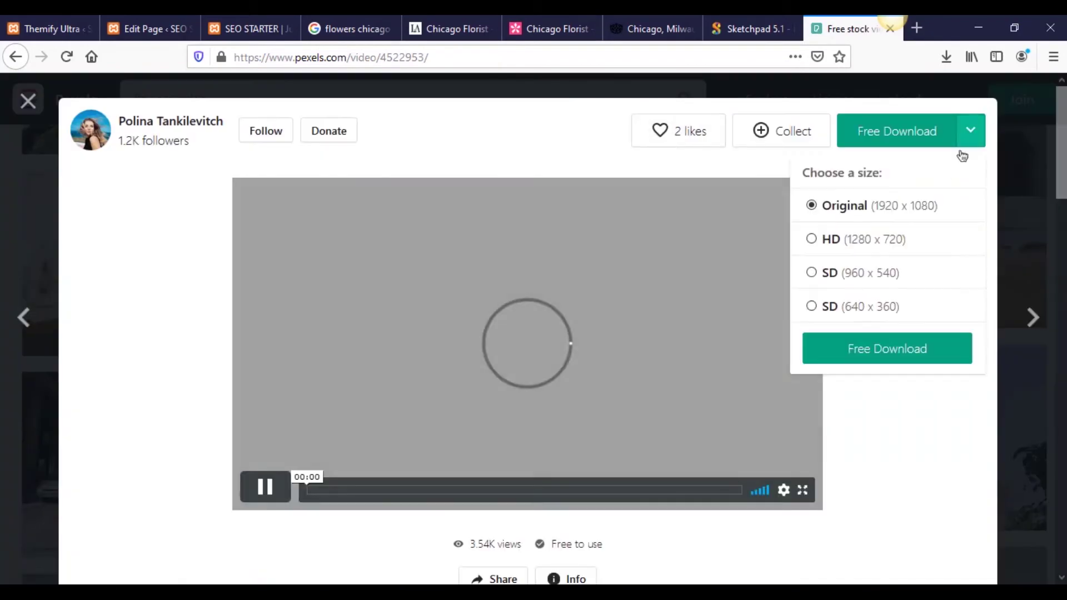
pyautogui.click(849, 238)
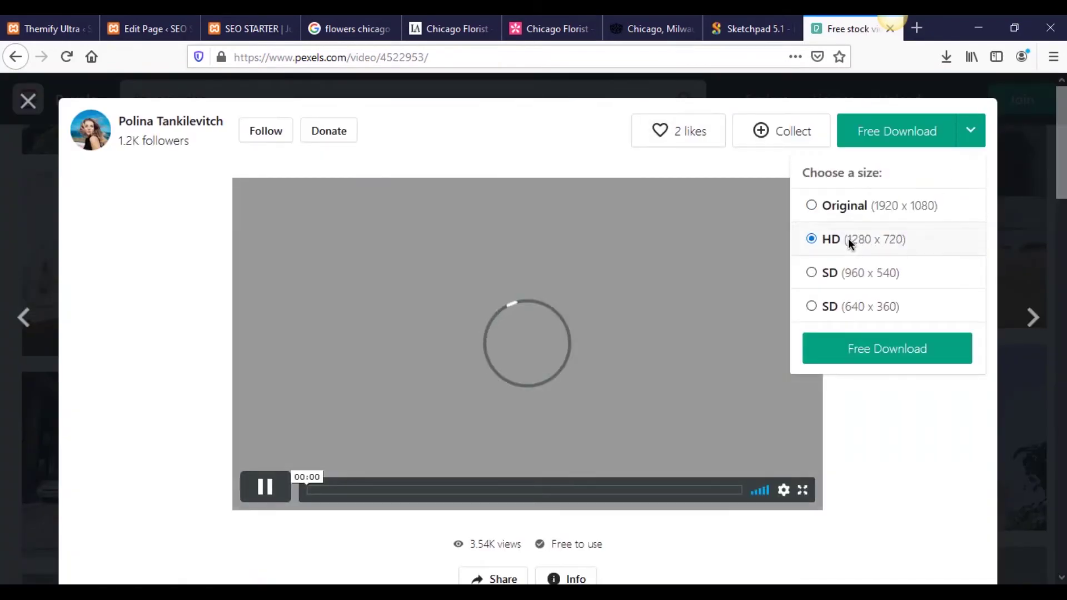
pyautogui.click(851, 348)
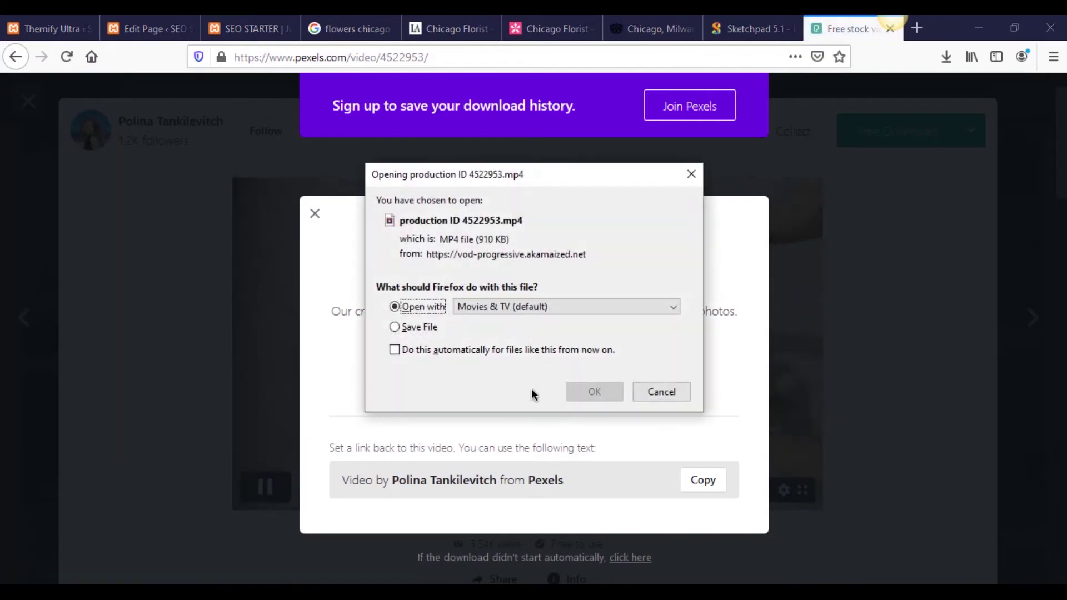
pyautogui.click(595, 392)
# - Switch back to the live home page, turn on the Themify Builder and dock its module list beside the page
pyautogui.click(244, 28)
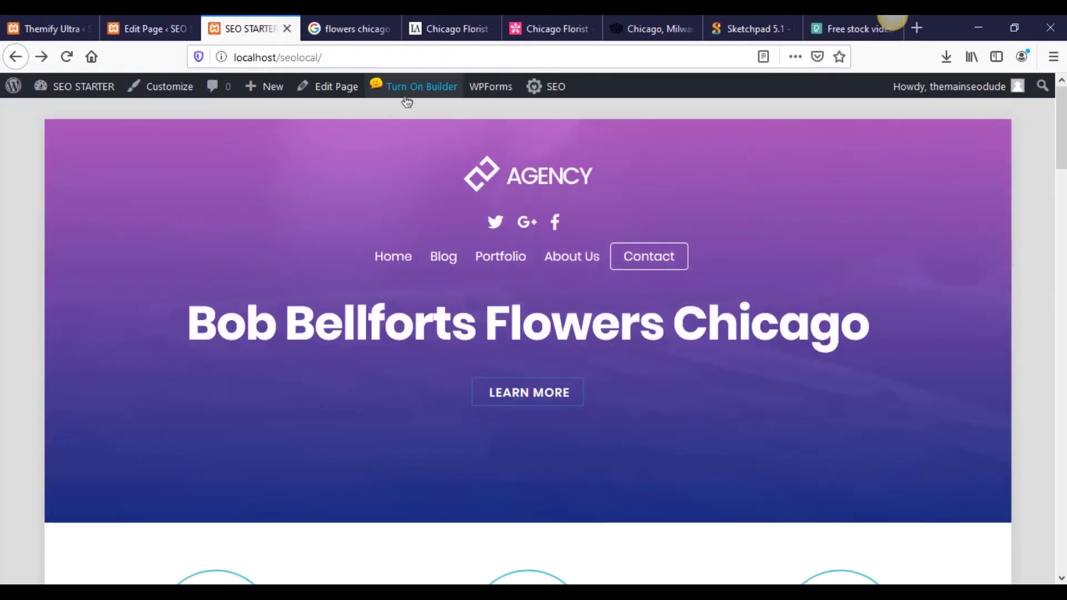
pyautogui.click(413, 88)
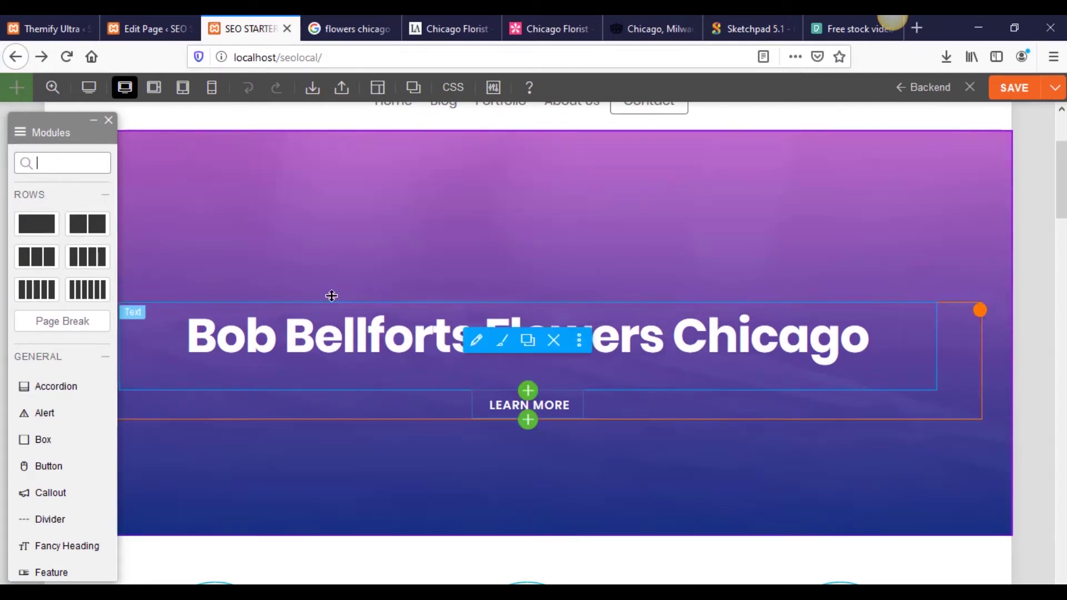
pyautogui.moveTo(90, 131); pyautogui.dragTo(3, 149)
pyautogui.scroll(3, 510, 468)
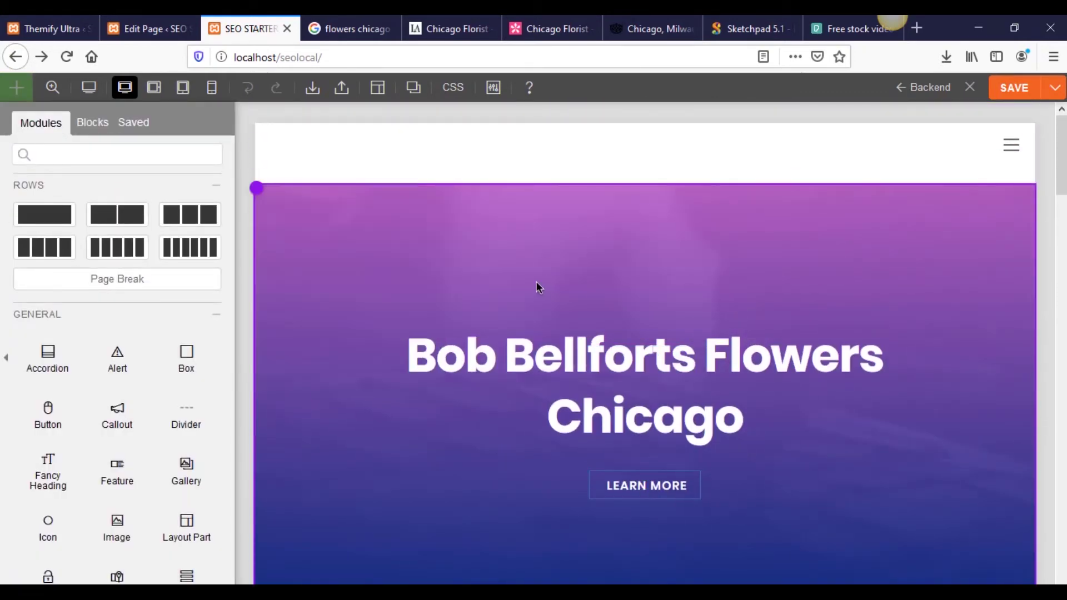
pyautogui.scroll(-4, 592, 206)
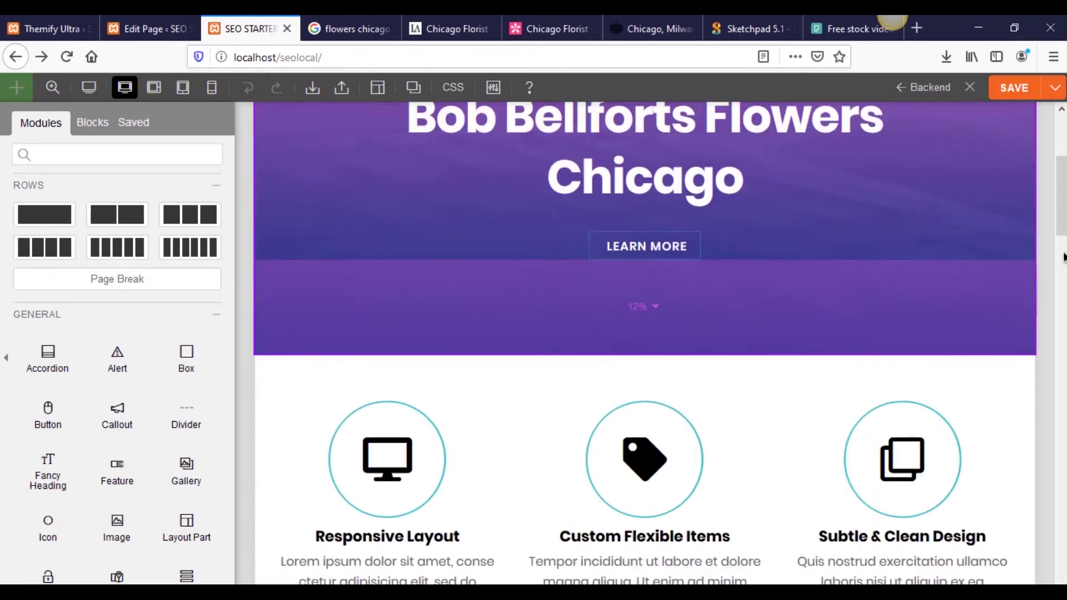
pyautogui.scroll(5, 910, 341)
# - Replace the hero row's background video with an upload of production ID 4522953 from the Desktop
pyautogui.click(293, 199)
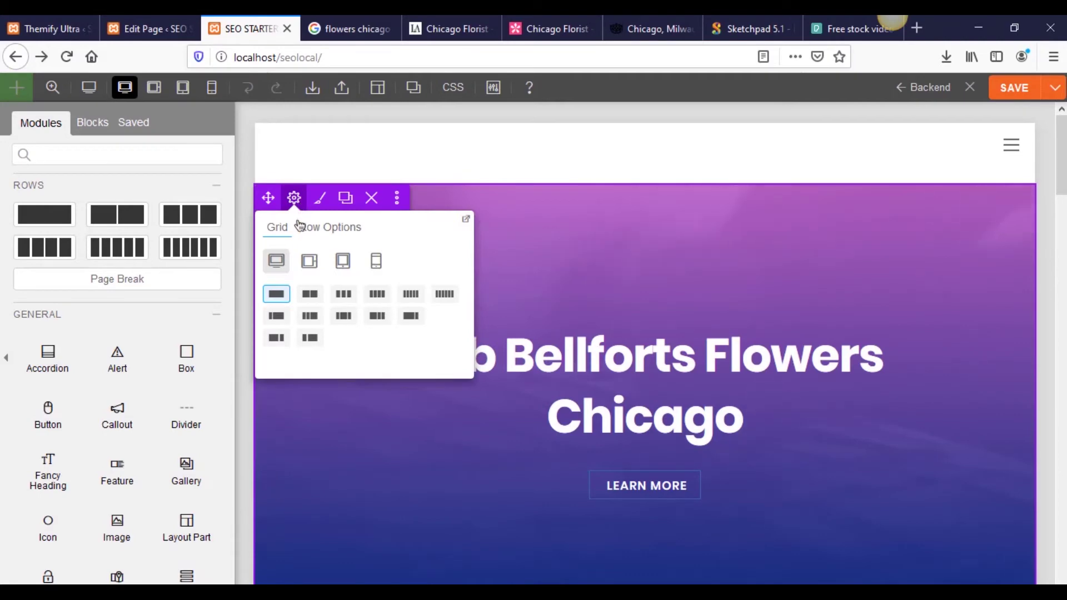
pyautogui.click(321, 204)
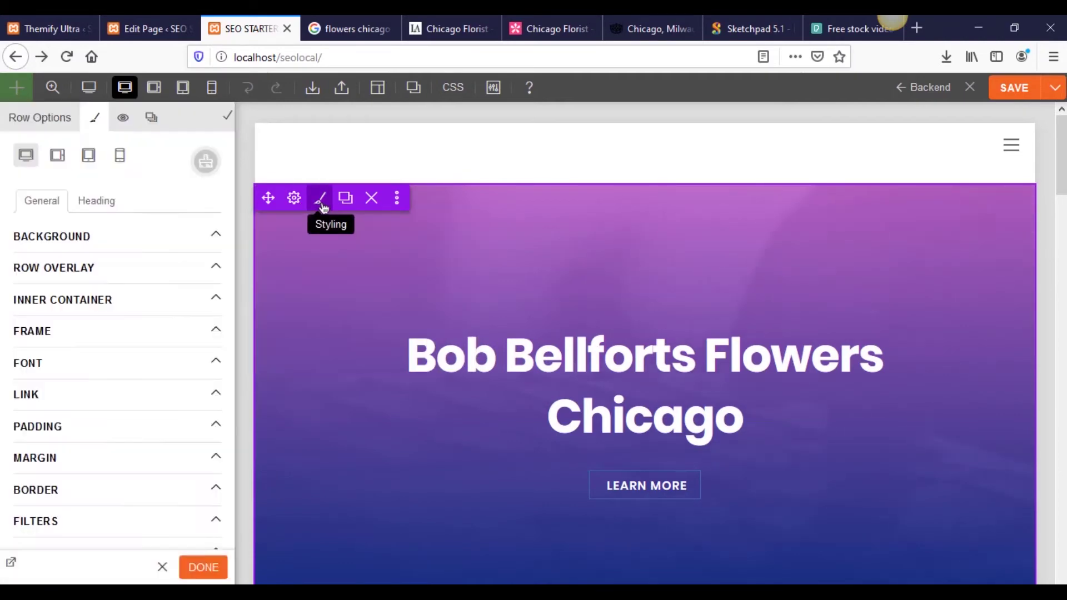
pyautogui.click(153, 238)
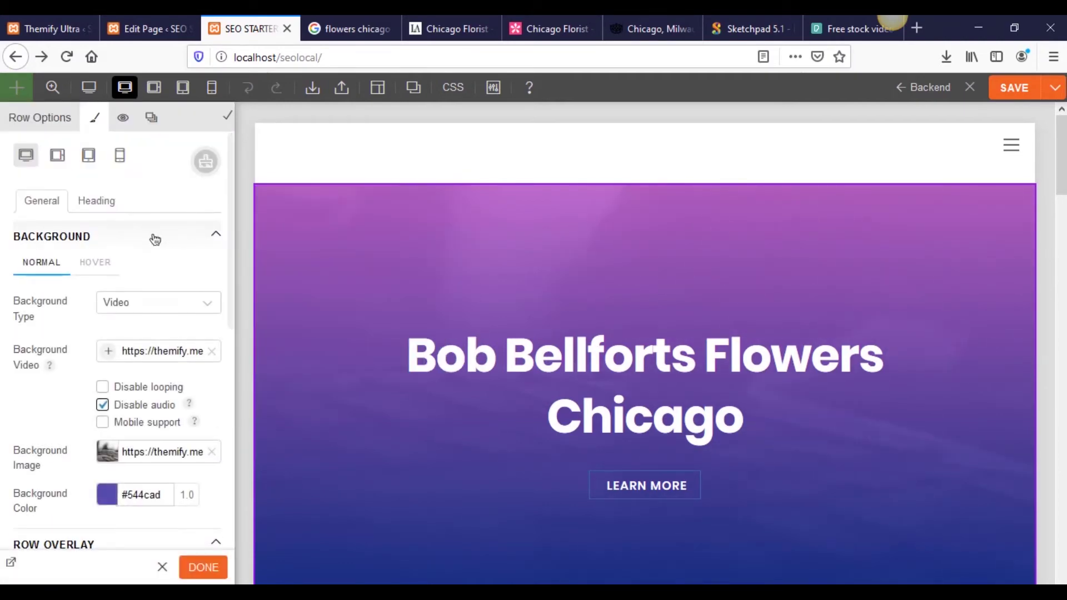
pyautogui.scroll(-2, 93, 368)
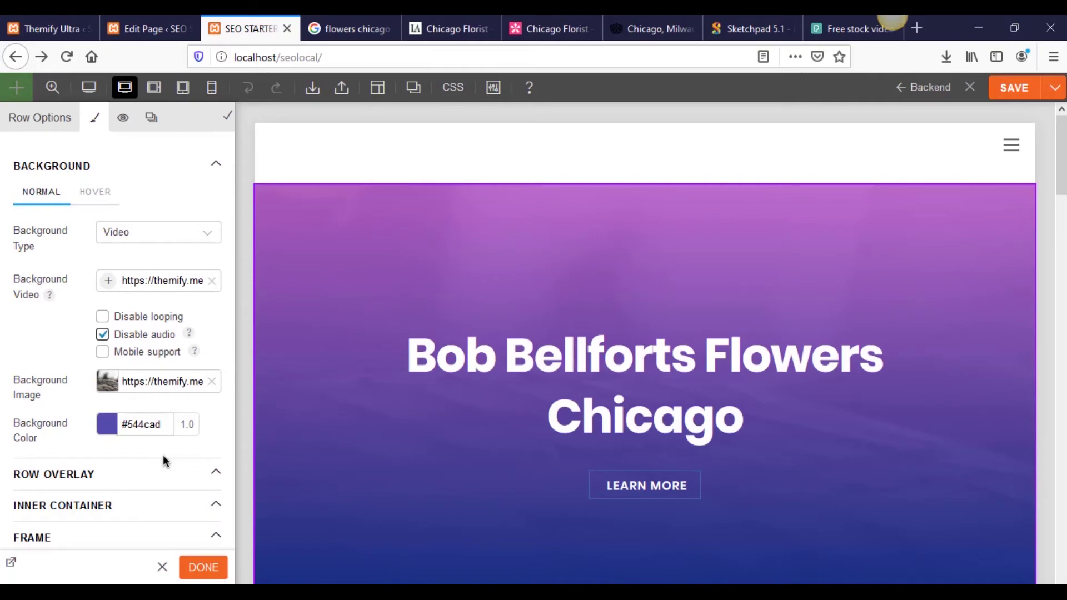
pyautogui.click(211, 281)
pyautogui.click(108, 283)
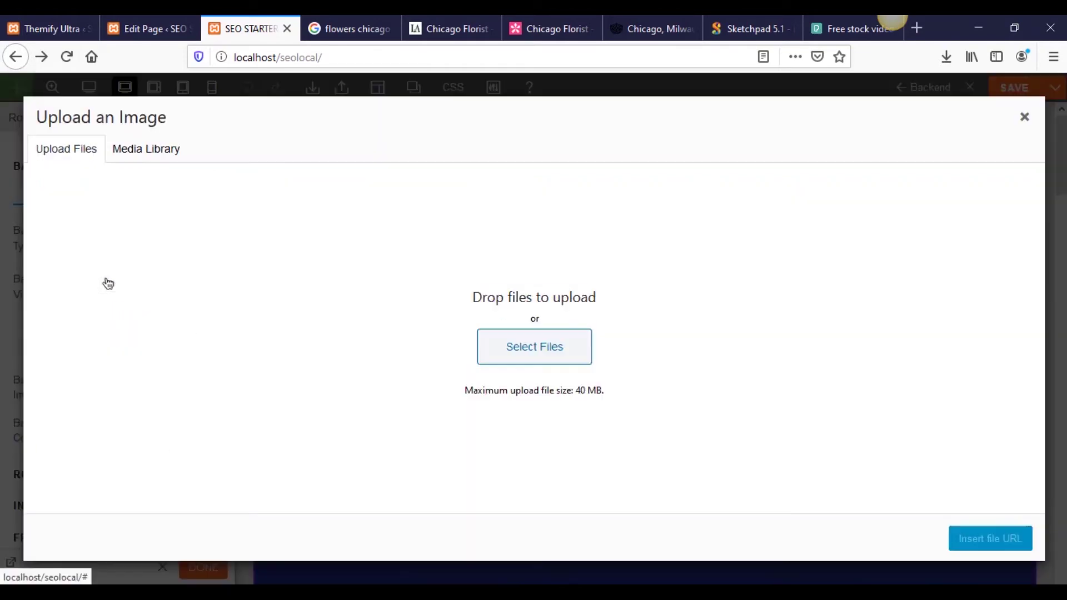
pyautogui.click(557, 353)
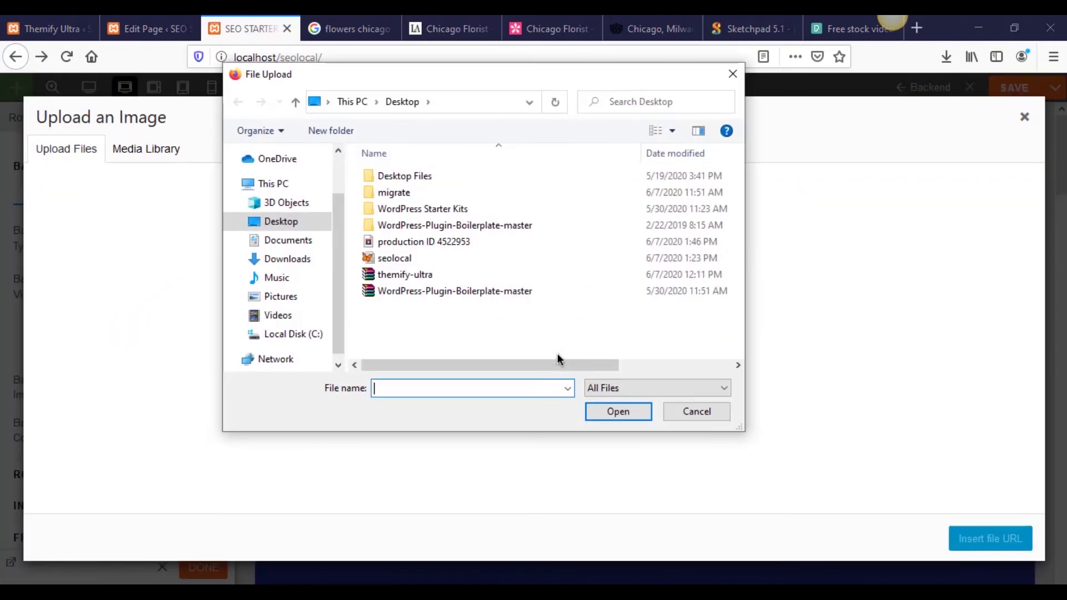
pyautogui.doubleClick(453, 241)
pyautogui.click(991, 537)
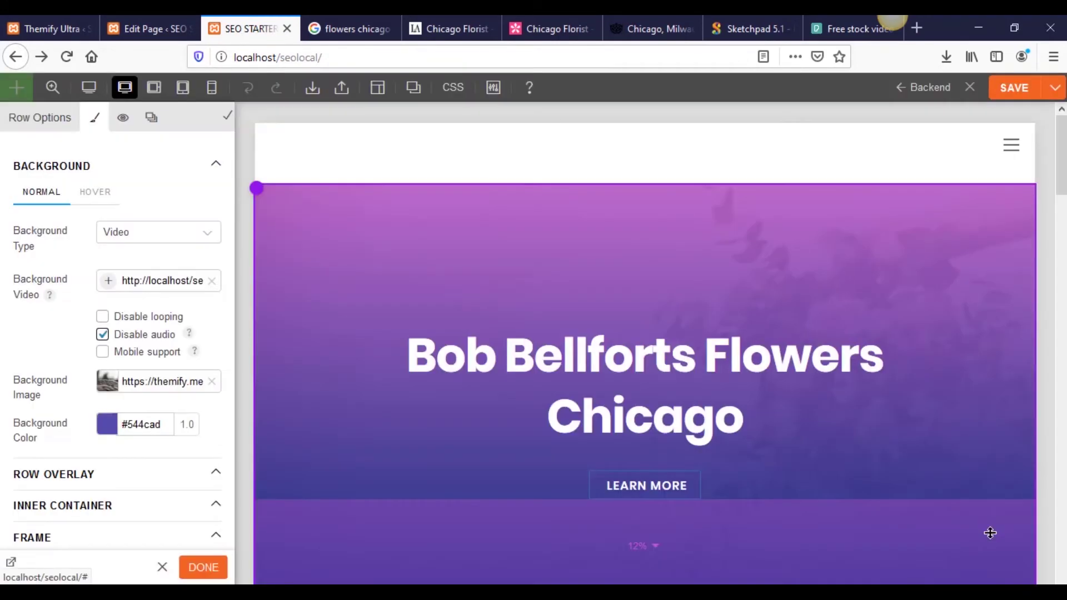
# - Try a background color opacity of 0.6 on the hero row, and clear its background image and color
pyautogui.click(192, 429)
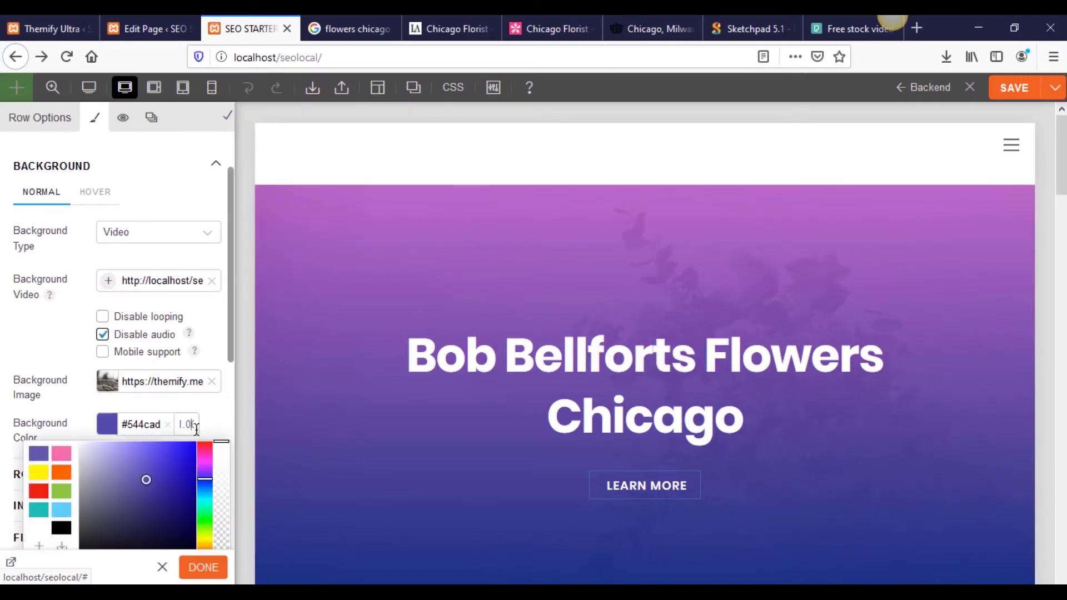
pyautogui.click(177, 424)
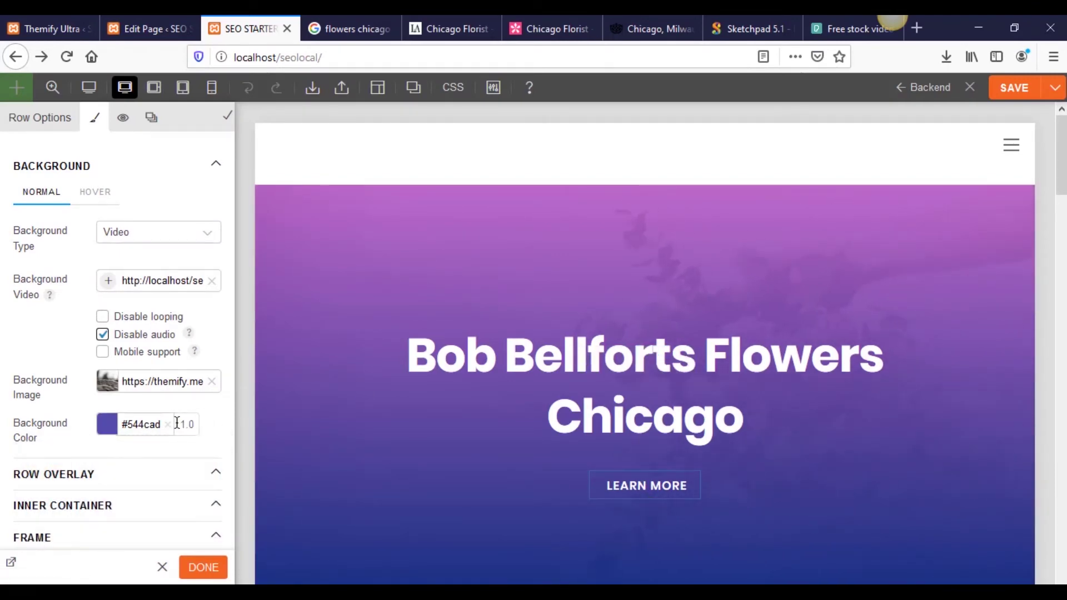
pyautogui.click(191, 423)
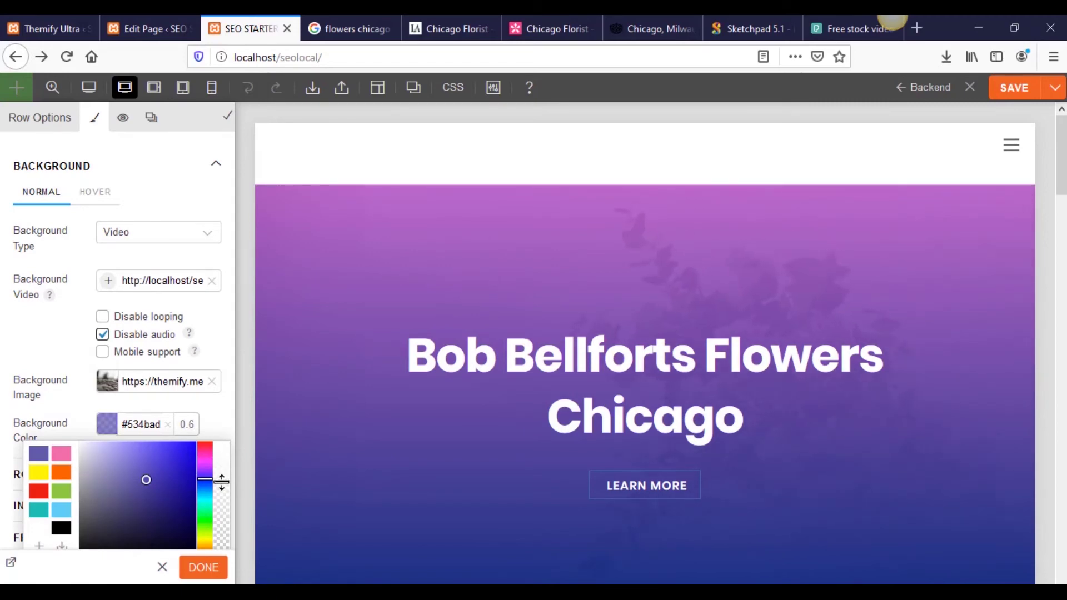
pyautogui.moveTo(219, 486); pyautogui.dragTo(220, 503)
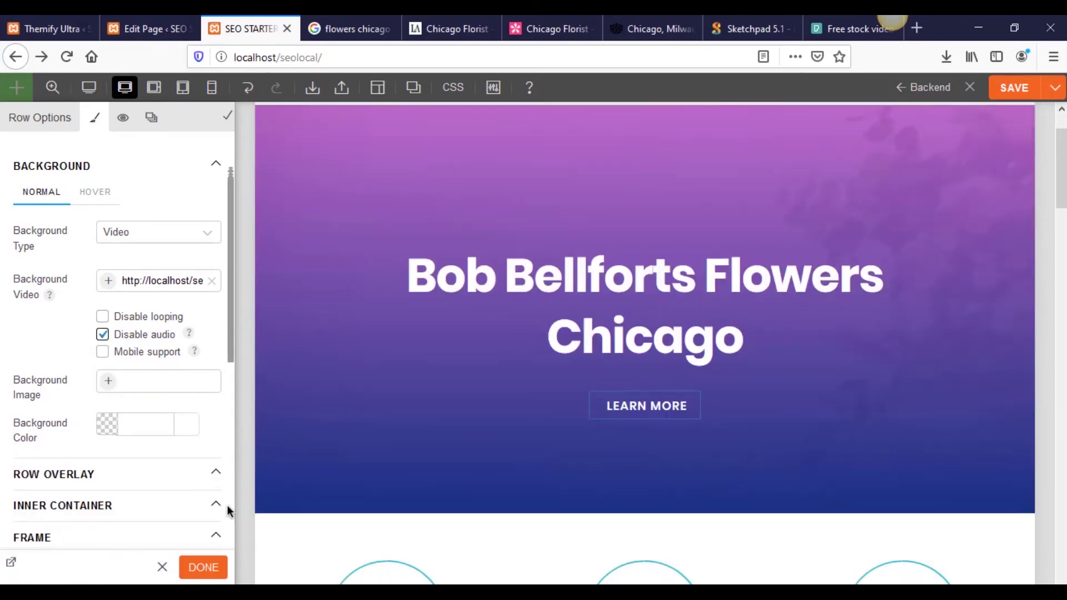
# - Set the hero row's background color to the purple swatch #605ba8 at full opacity
pyautogui.scroll(-3, 171, 474)
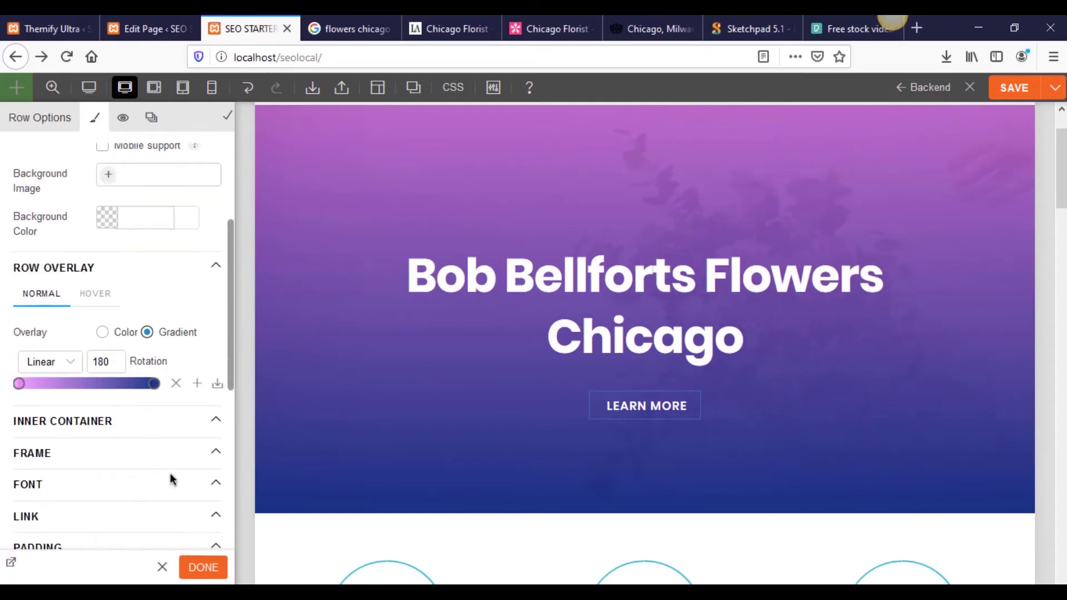
pyautogui.scroll(2, 172, 474)
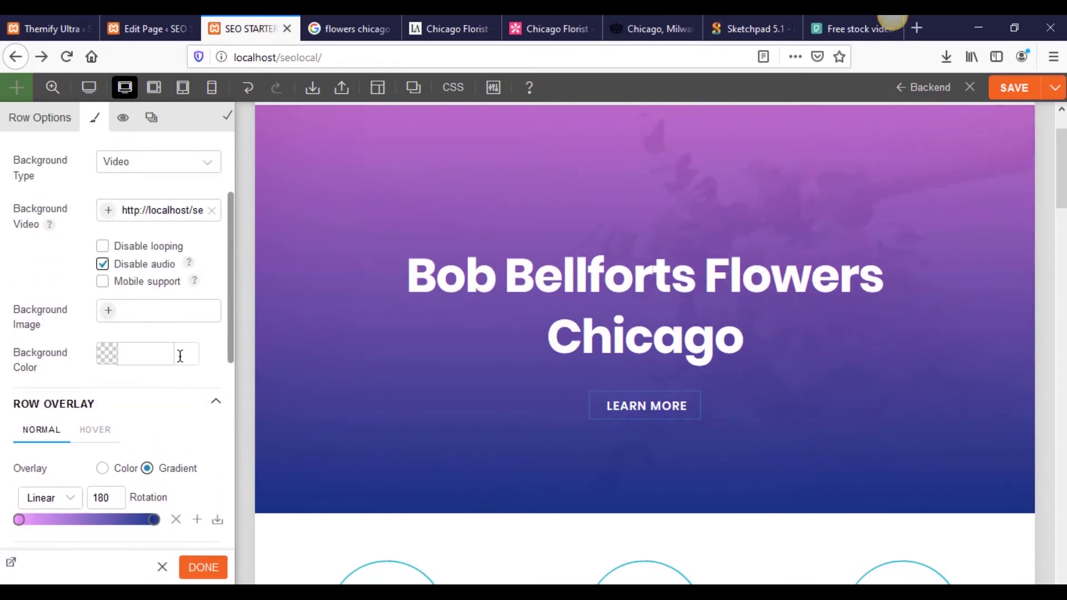
pyautogui.click(156, 356)
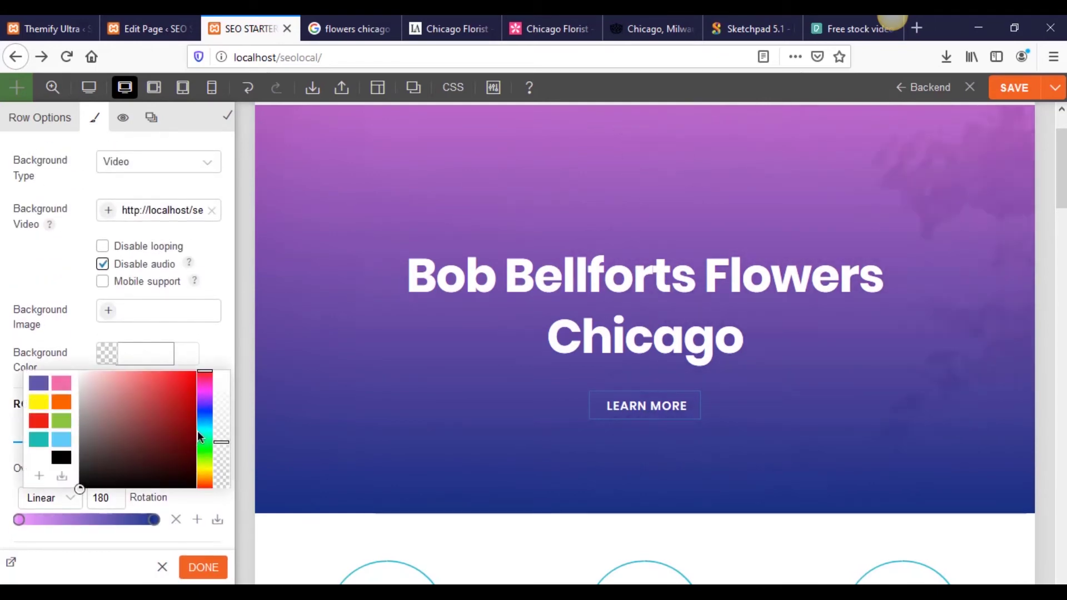
pyautogui.click(39, 384)
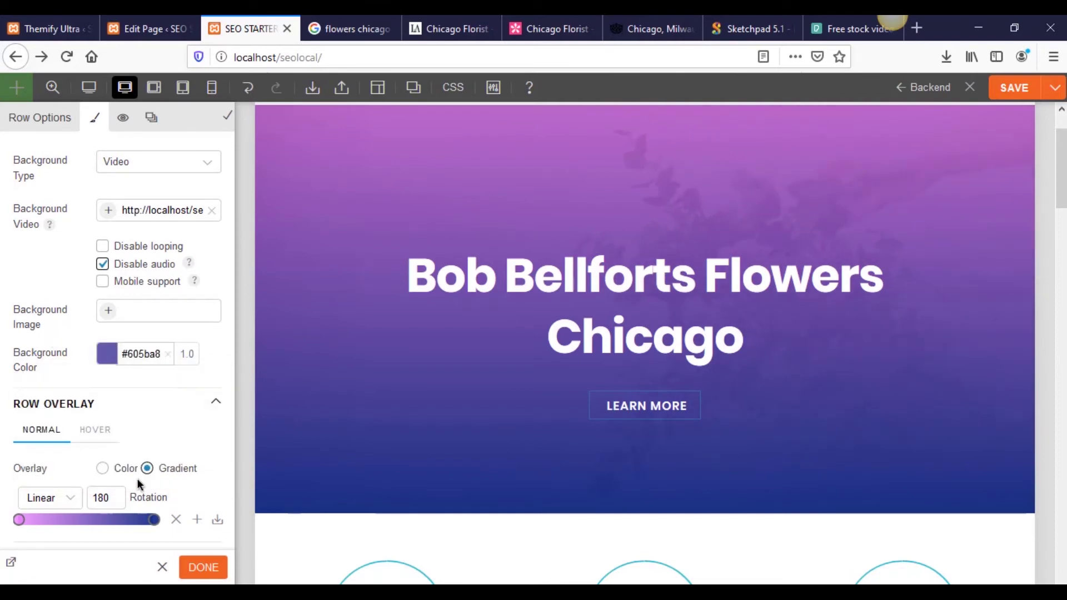
# - Change the hero row's overlay type from Gradient to Color
pyautogui.scroll(-3, 138, 478)
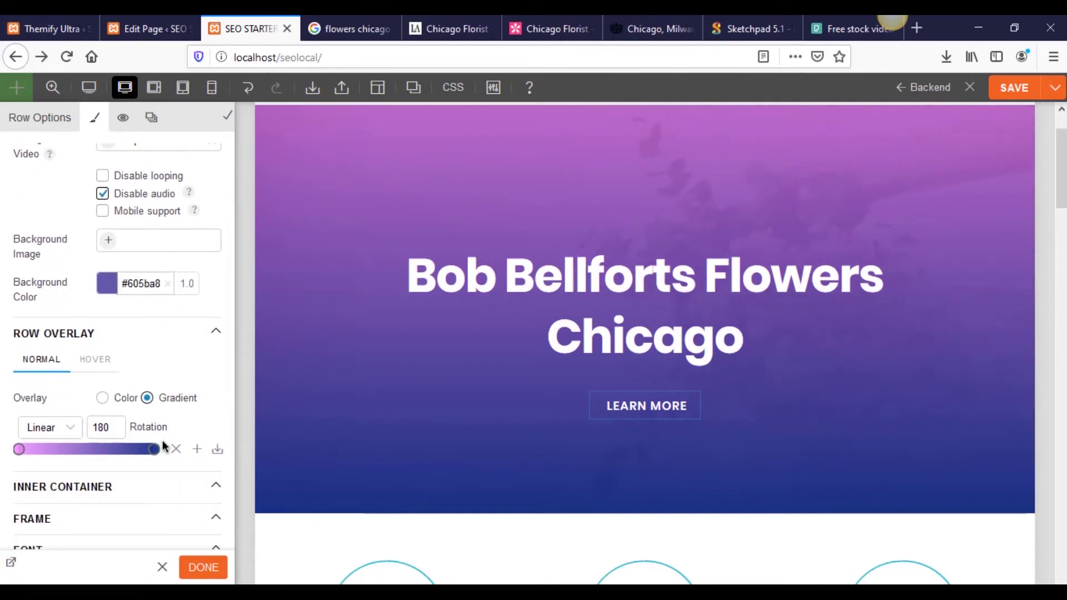
pyautogui.scroll(-2, 65, 440)
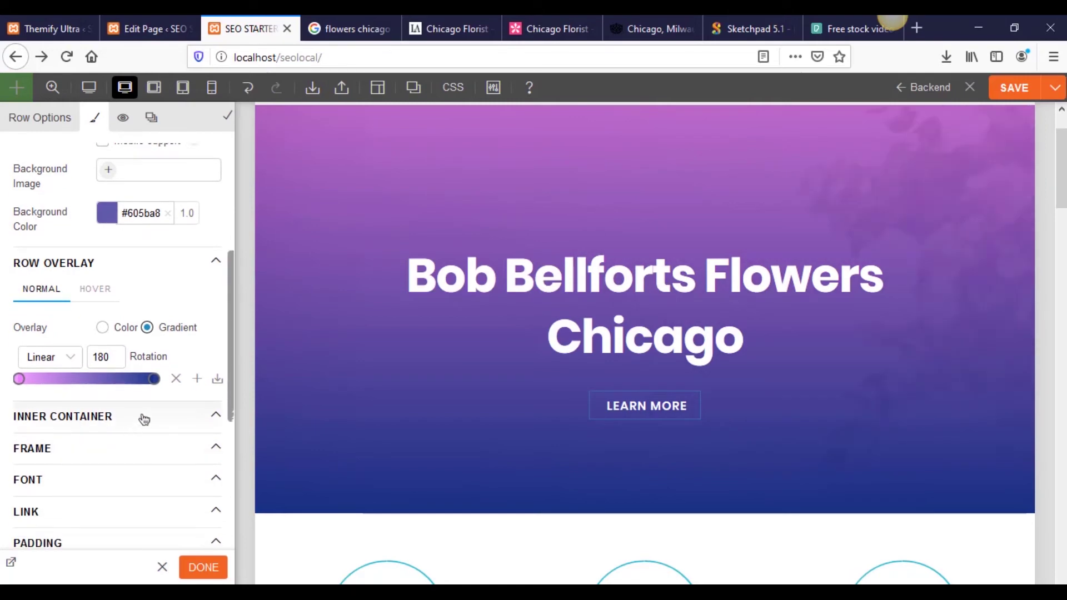
pyautogui.click(64, 359)
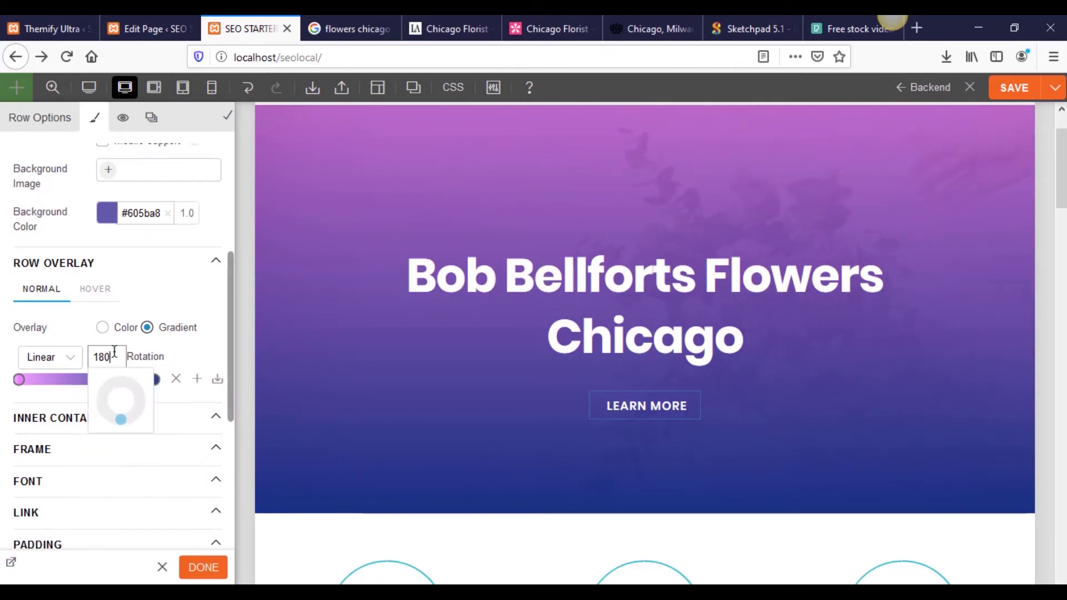
pyautogui.click(64, 356)
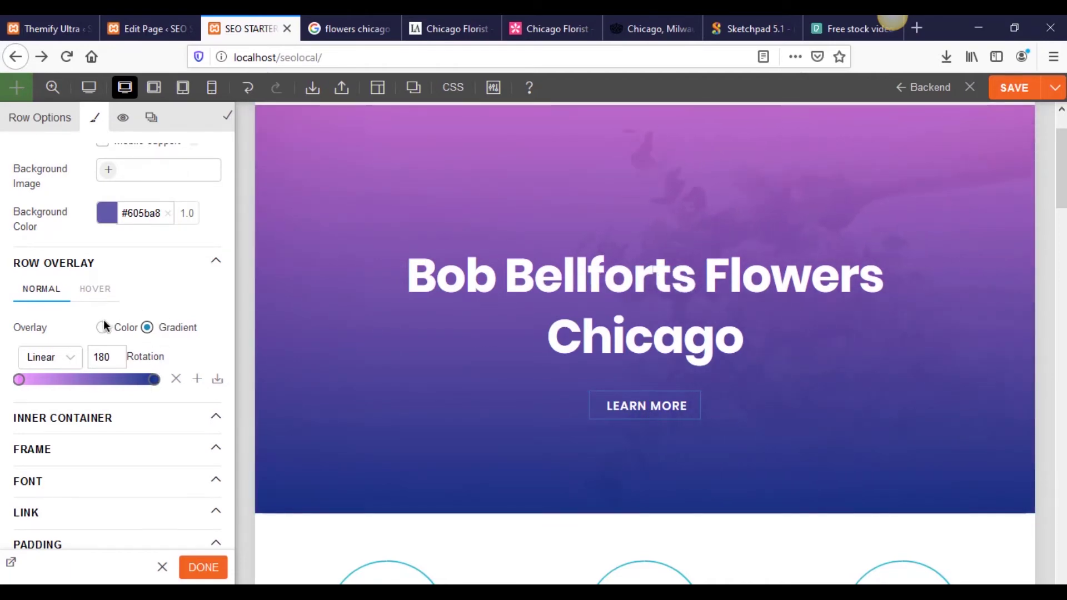
pyautogui.click(102, 328)
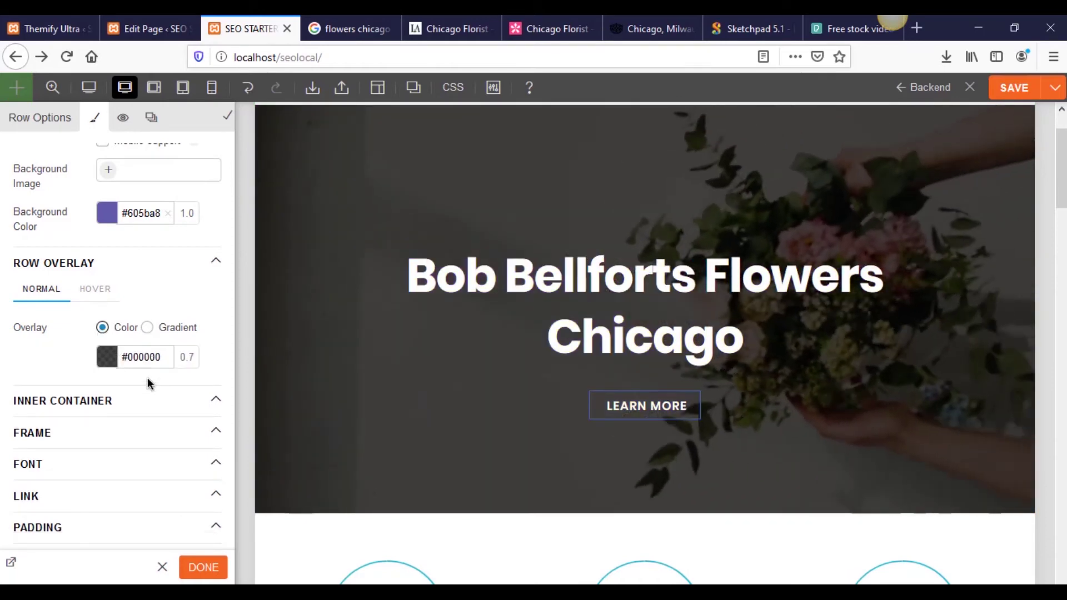
# - Set the row overlay color to purple #605ba8 at 0.6 opacity and finish the row styling
pyautogui.click(167, 357)
pyautogui.click(37, 387)
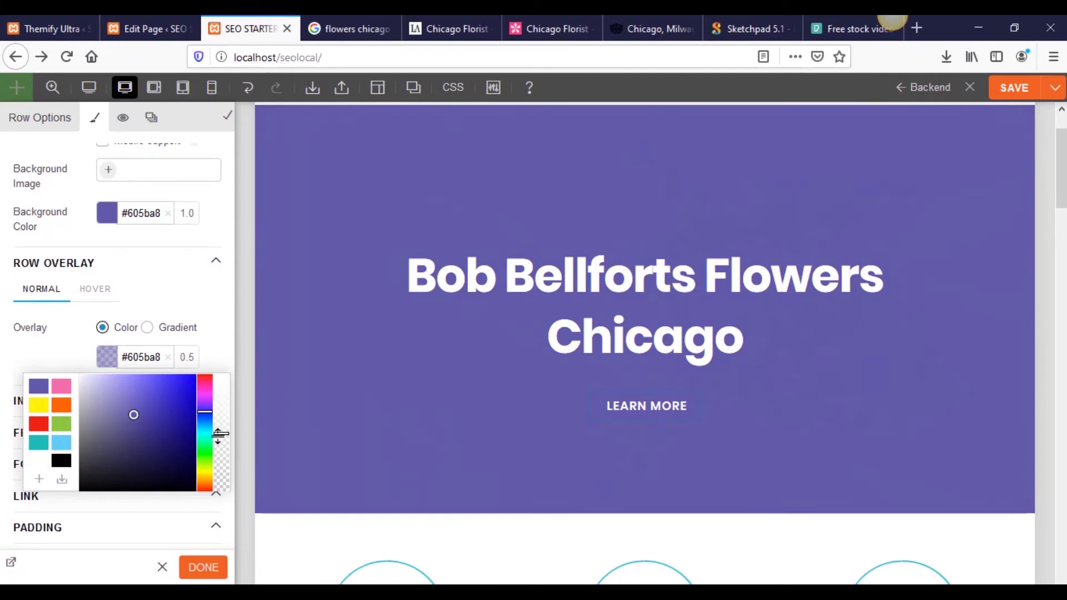
pyautogui.moveTo(218, 435); pyautogui.dragTo(223, 421)
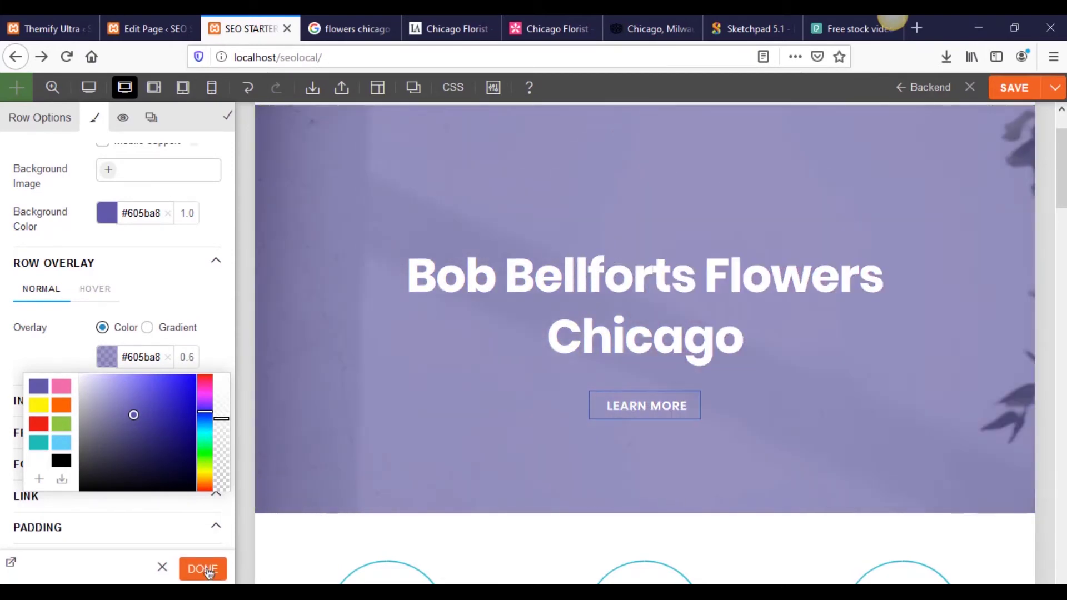
pyautogui.click(202, 569)
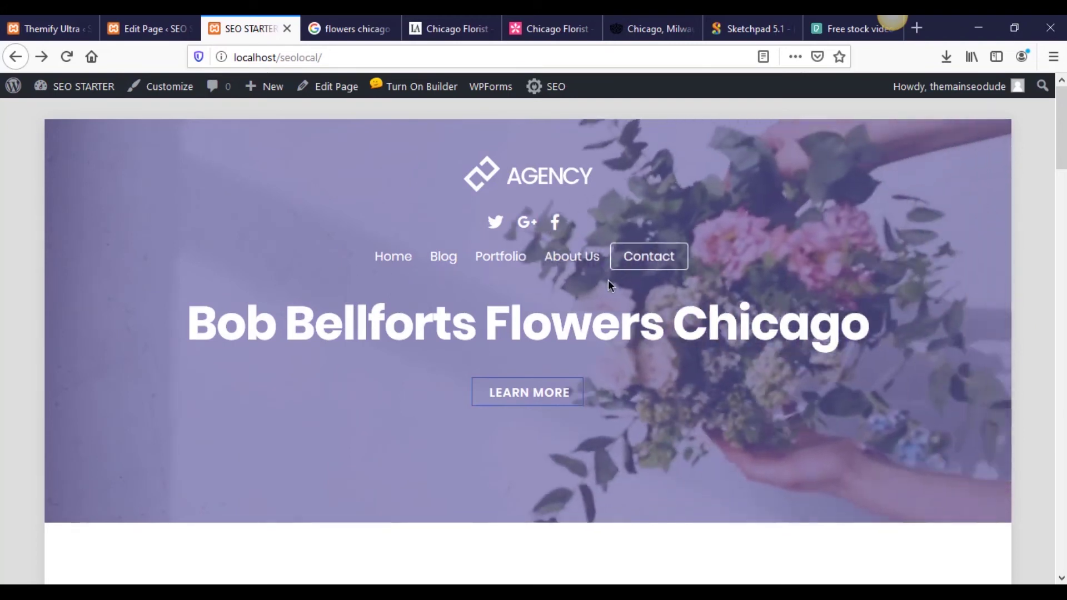
# - Review the flower video header on the live home page and dismiss the RoboForm update notification
pyautogui.scroll(-3, 828, 395)
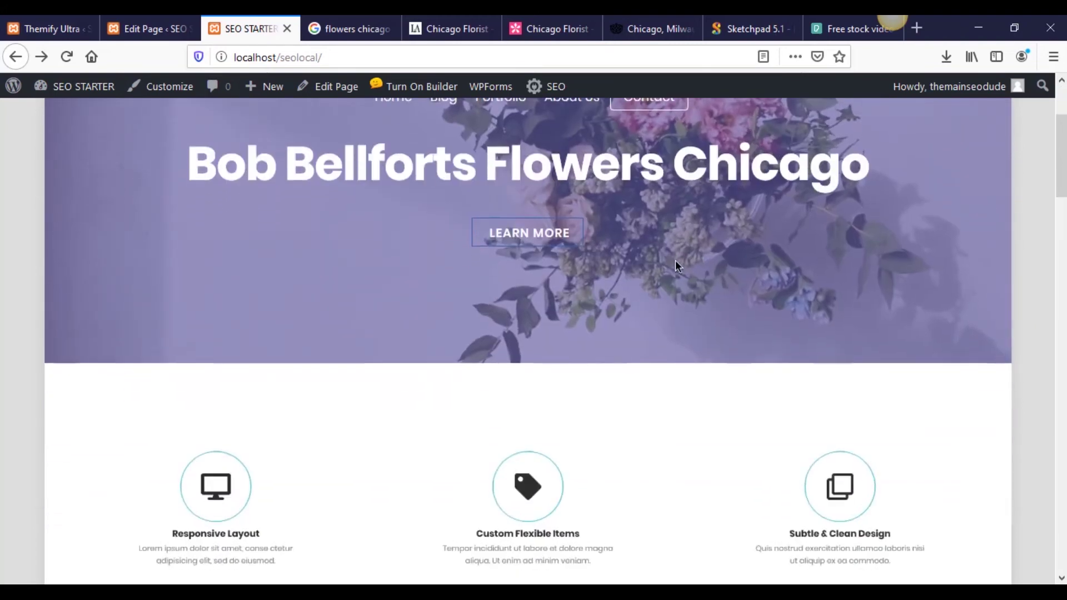
pyautogui.scroll(3, 602, 416)
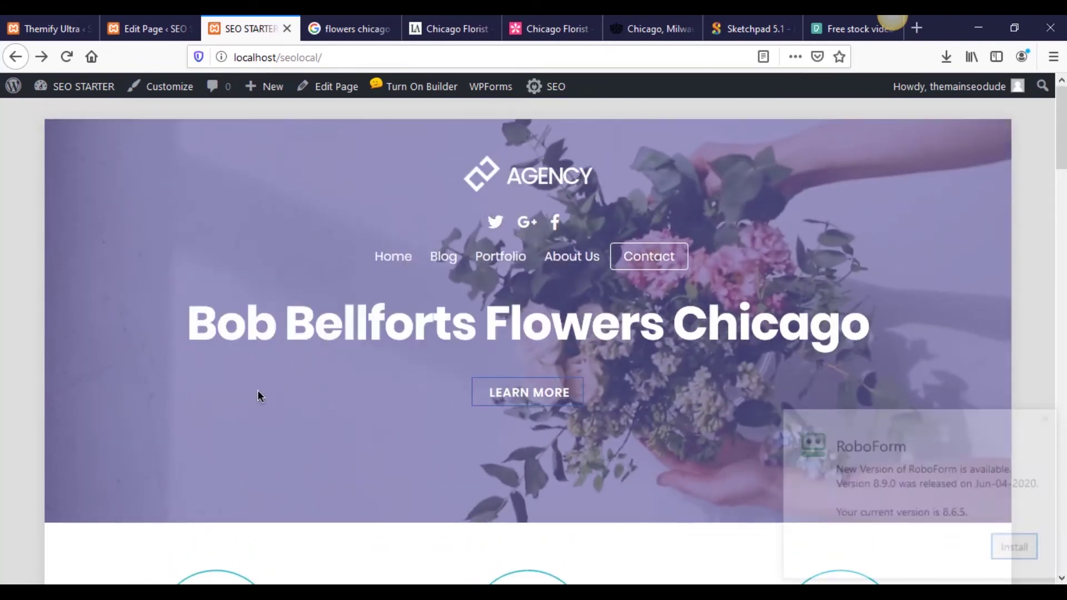
pyautogui.click(1050, 417)
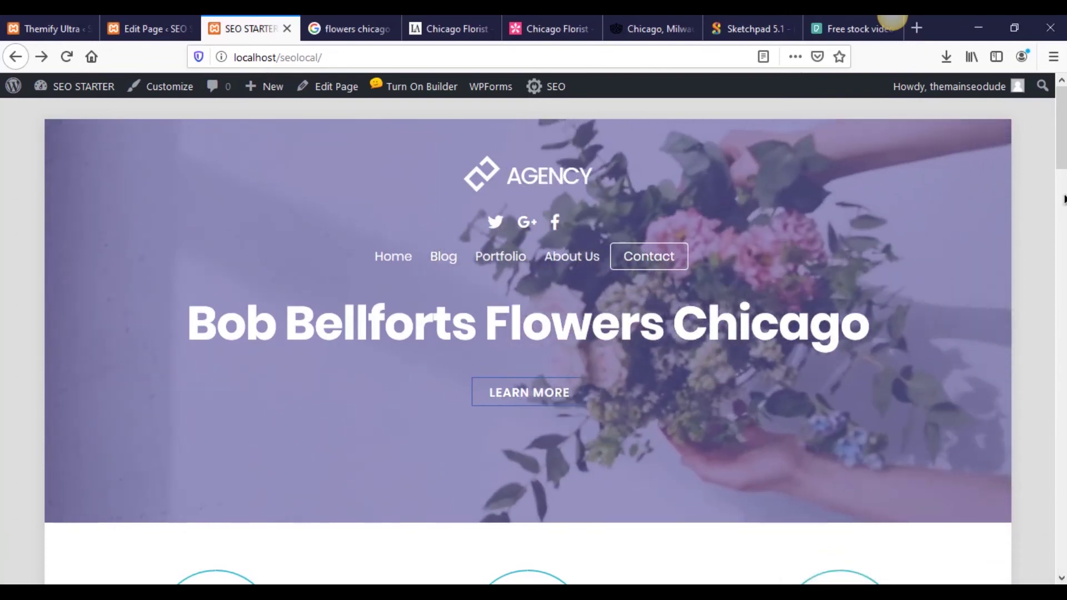
# - Turn on the front-end Themify Builder for the live home page
pyautogui.click(1052, 183)
pyautogui.moveTo(1057, 230); pyautogui.dragTo(1034, 136)
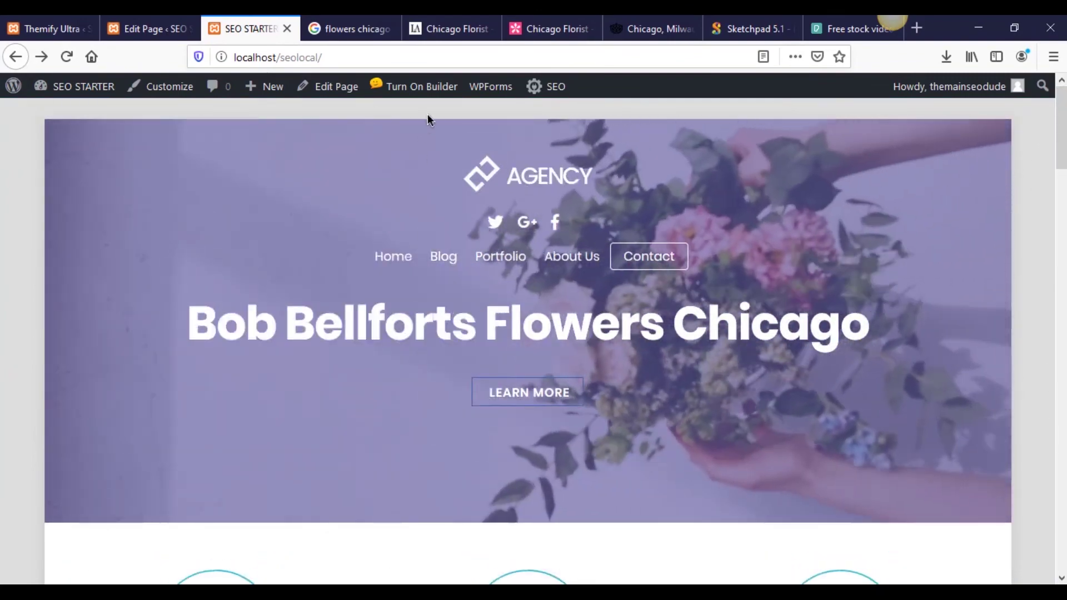
pyautogui.click(421, 87)
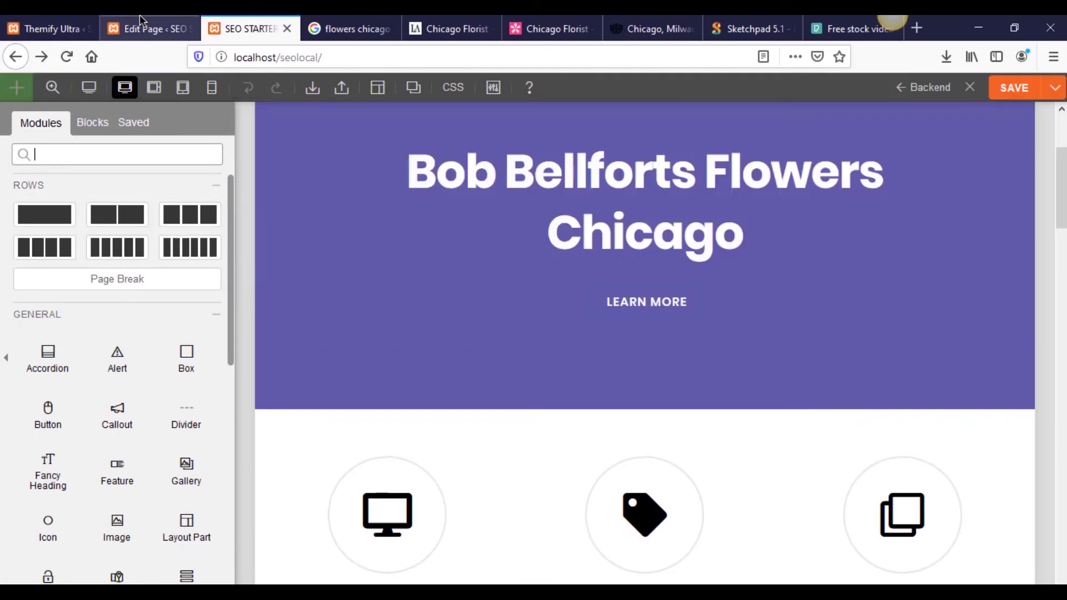
# - Switch to the Home page's backend editor and examine its Page Appearance settings, including the Footer options
pyautogui.click(142, 25)
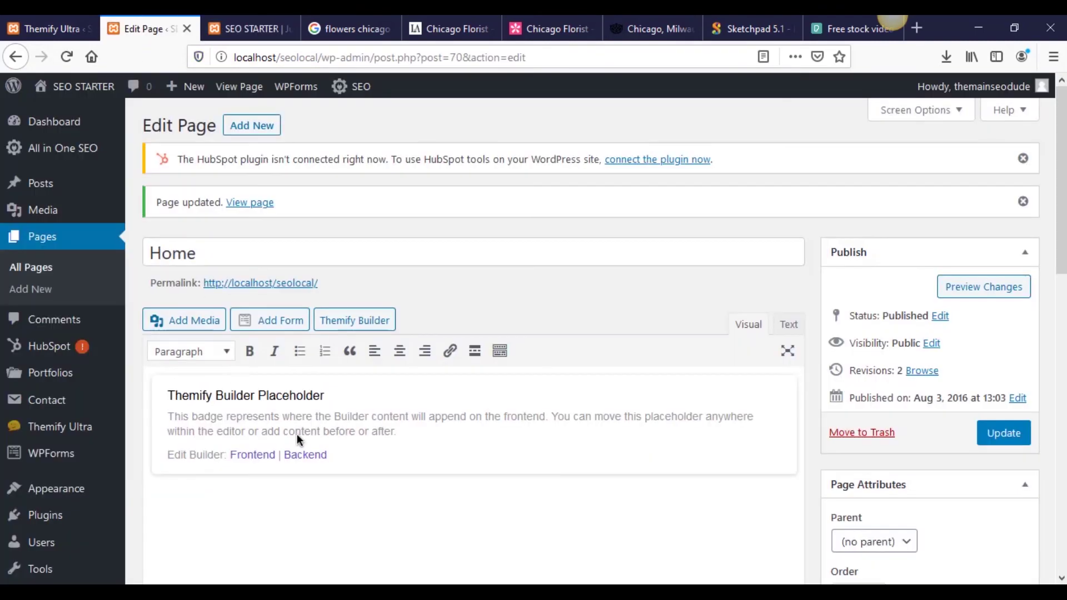
pyautogui.scroll(-10, 296, 434)
pyautogui.scroll(3, 298, 417)
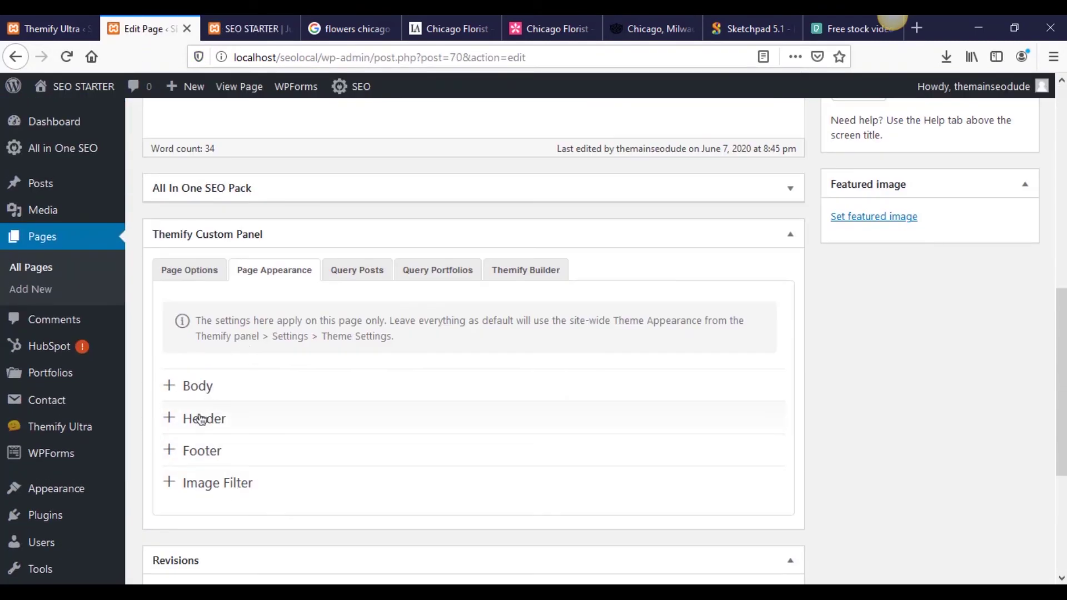
pyautogui.scroll(-4, 312, 422)
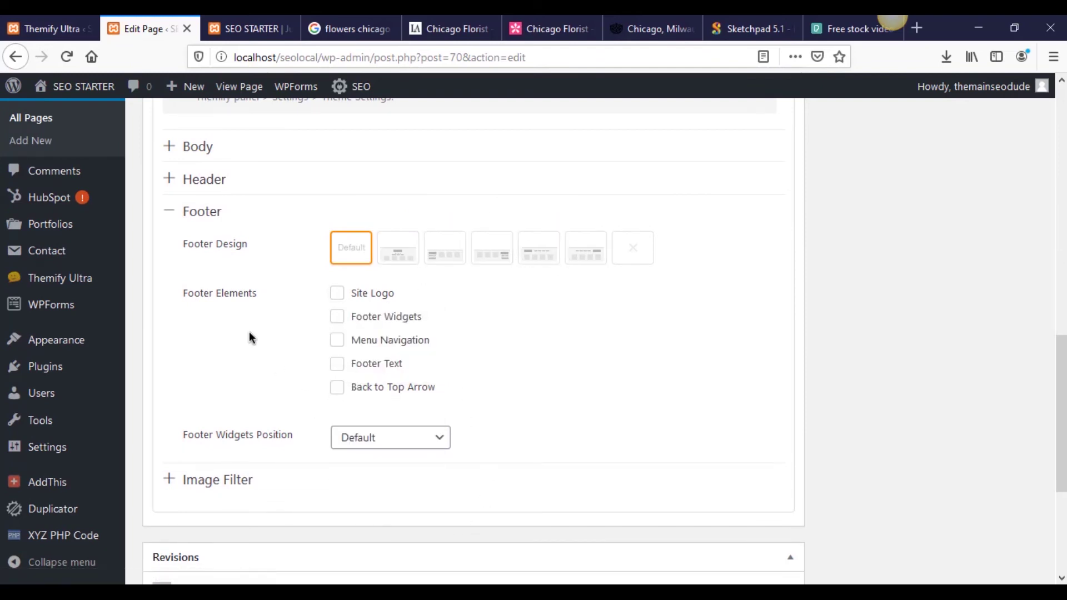
pyautogui.scroll(4, 253, 361)
# - Examine the row and module layout in the backend Themify Builder, including the hero row's styling options, without changing anything
pyautogui.click(504, 277)
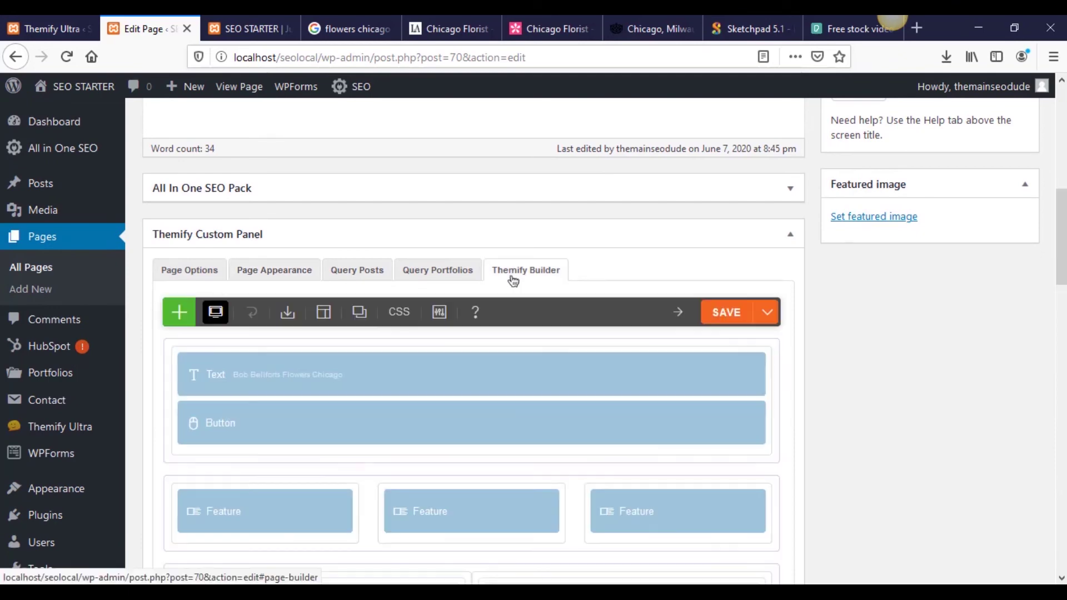
pyautogui.scroll(-4, 412, 181)
pyautogui.scroll(-5, 396, 346)
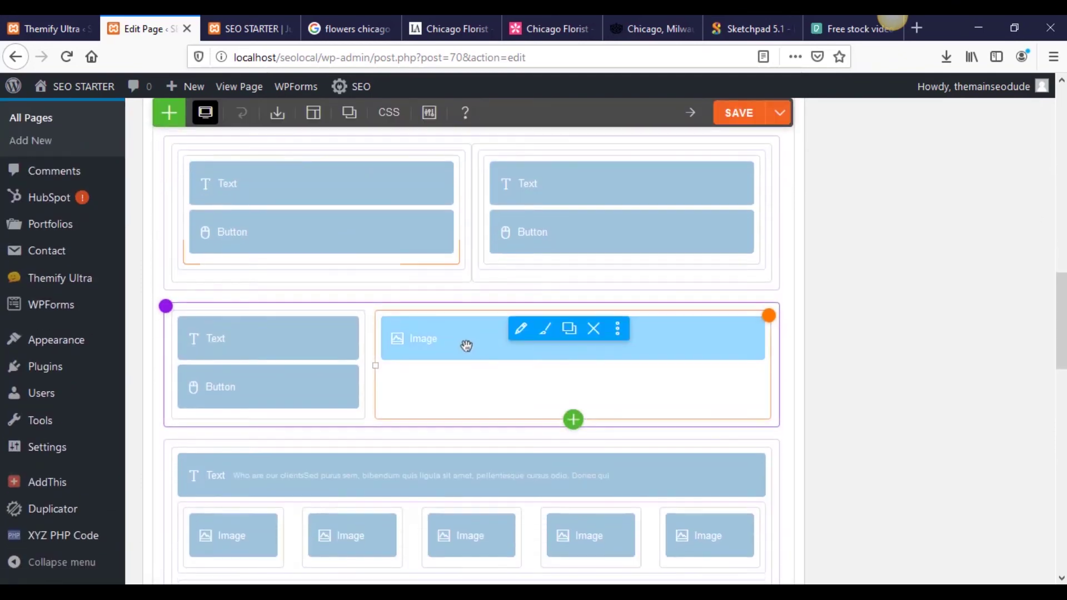
pyautogui.scroll(5, 448, 513)
pyautogui.scroll(5, 485, 475)
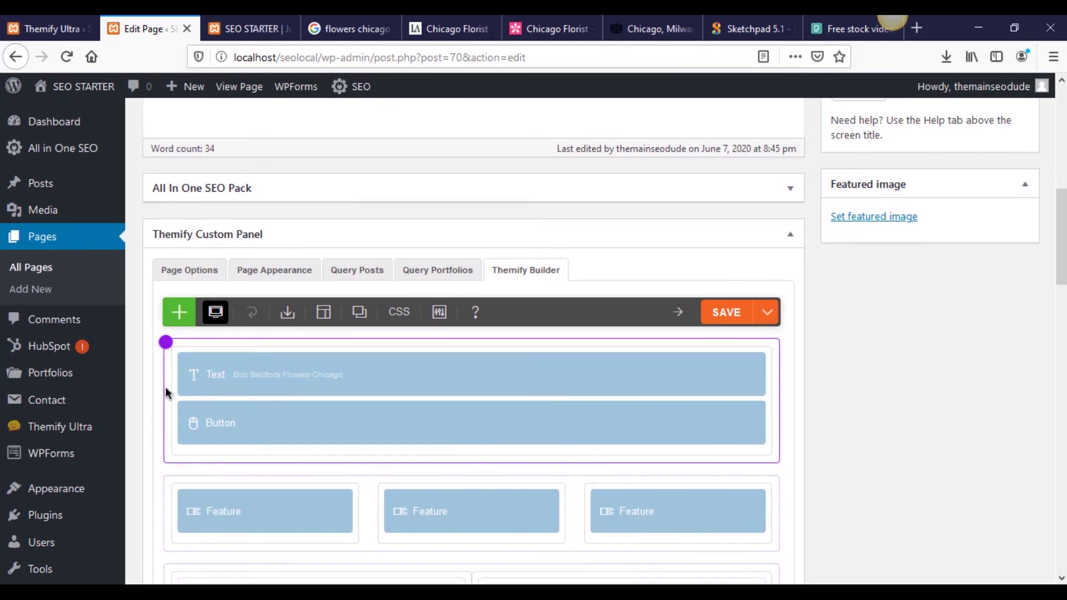
pyautogui.scroll(-3, 779, 461)
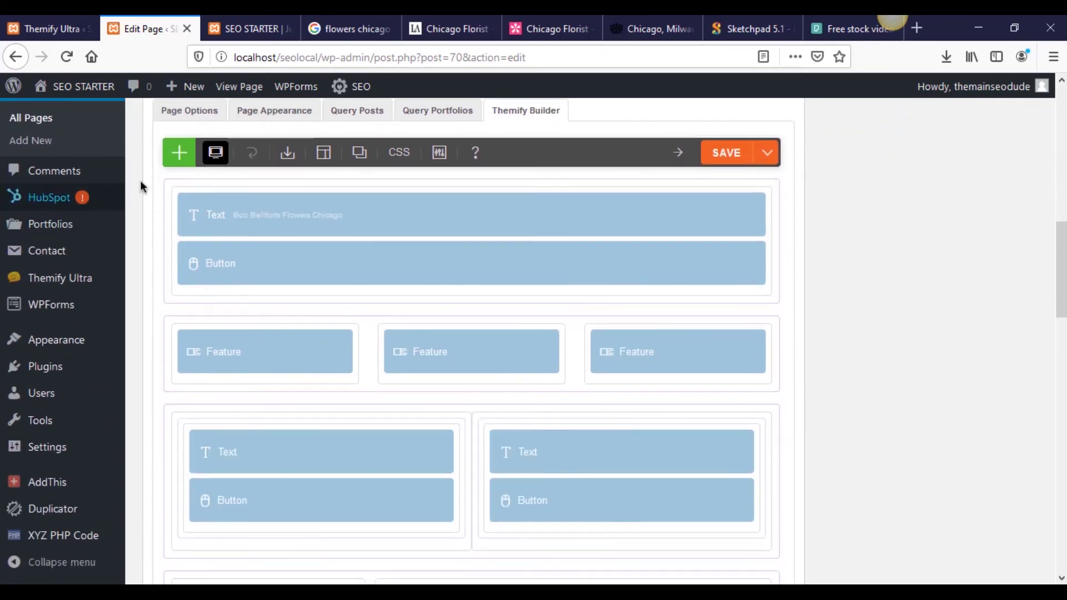
pyautogui.click(226, 193)
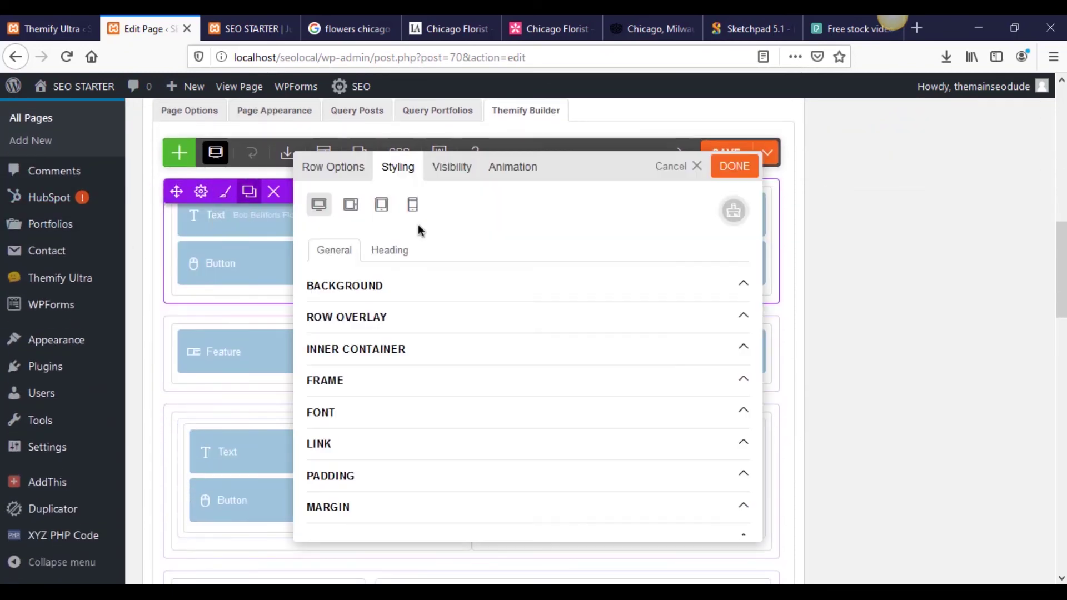
pyautogui.click(695, 168)
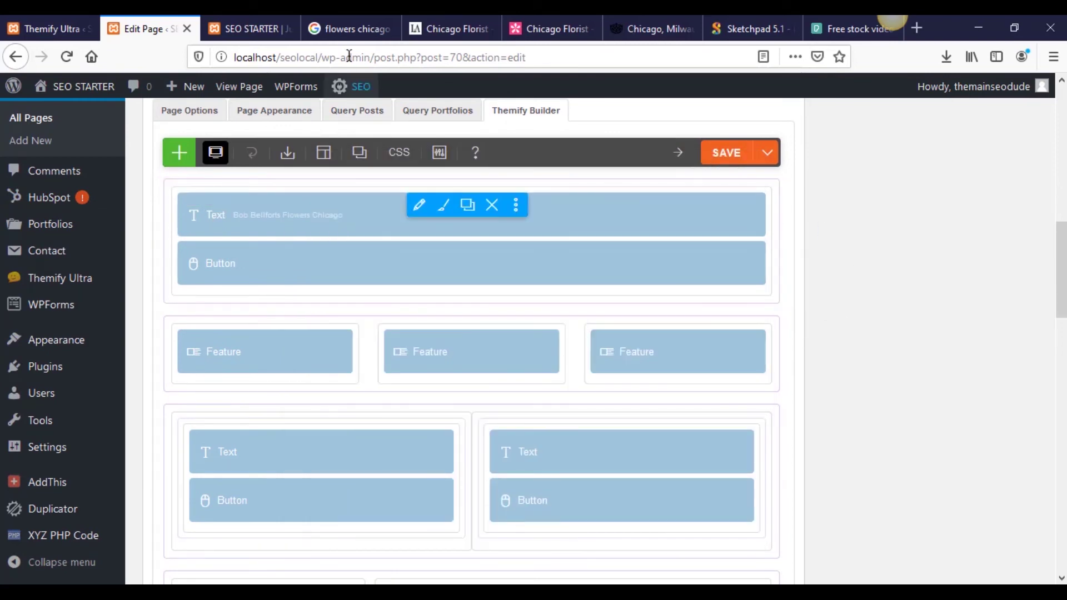
# - Reload the Home page's backend editor and return to the home page in the front-end builder
pyautogui.click(274, 25)
pyautogui.click(162, 25)
pyautogui.click(213, 25)
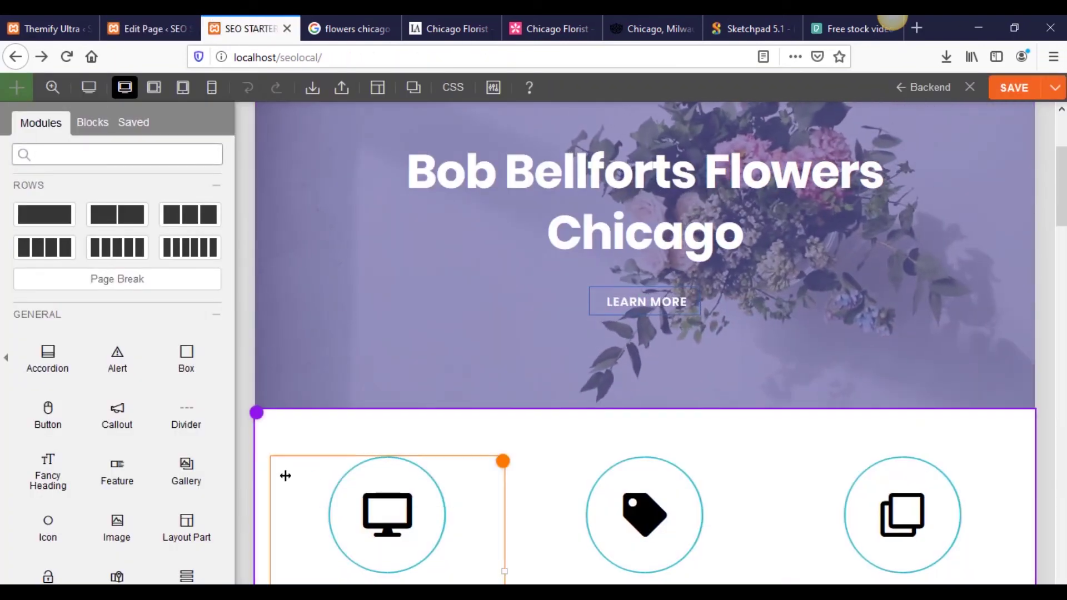
pyautogui.click(131, 25)
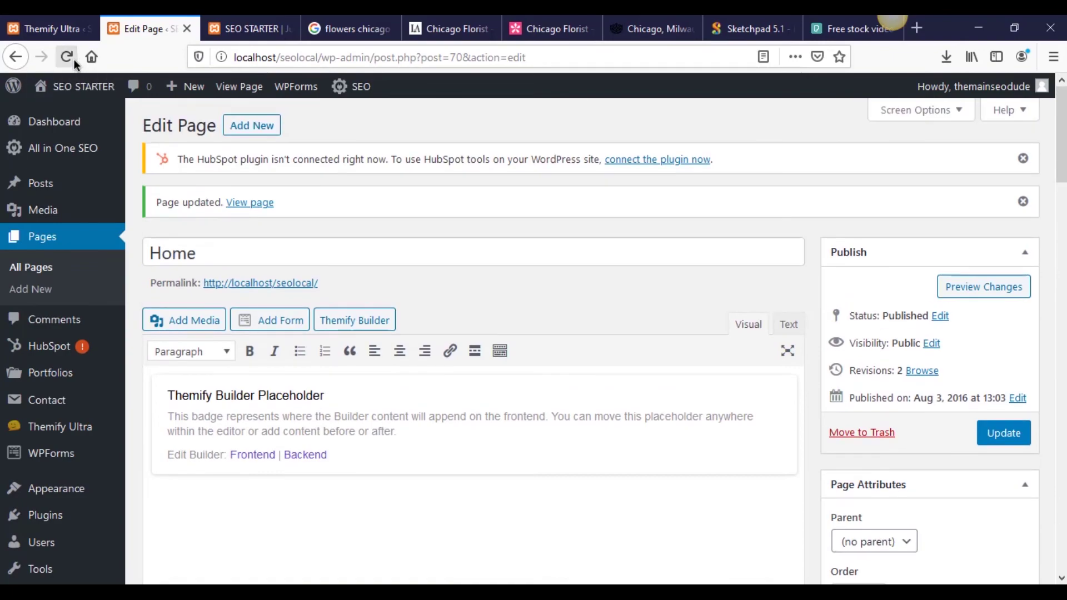
pyautogui.click(287, 22)
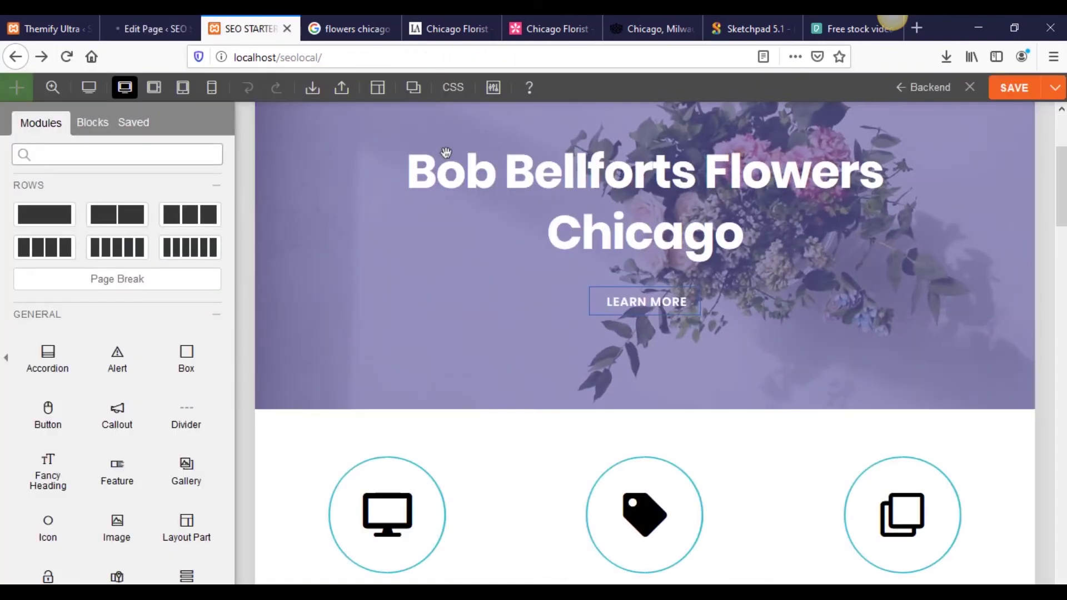
# - Move the three-feature icon row below the Great Features and Great Experience row
pyautogui.scroll(-10, 687, 393)
pyautogui.scroll(5, 680, 322)
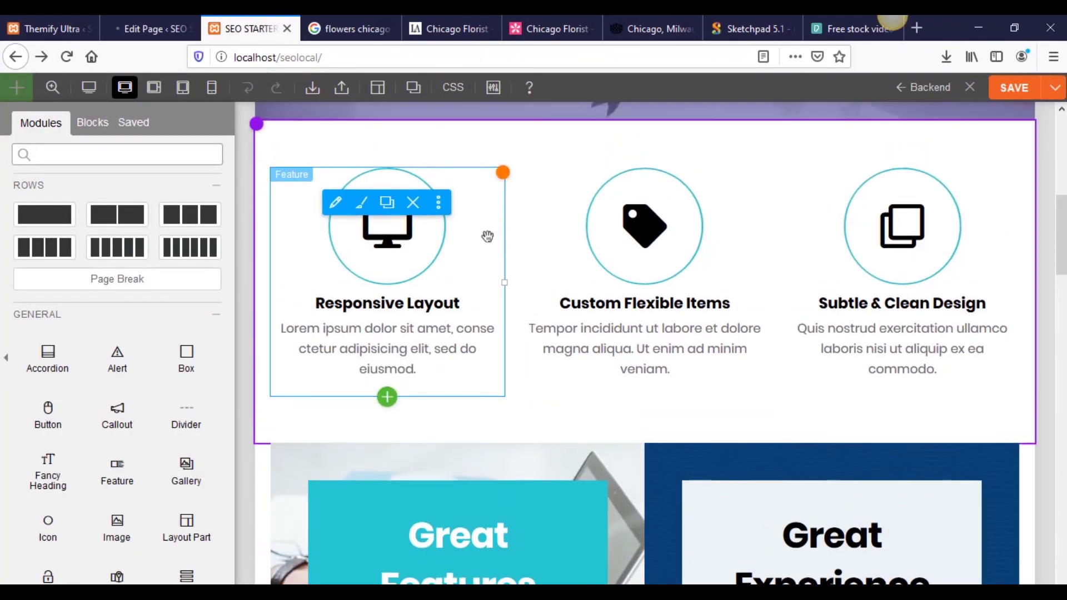
pyautogui.scroll(2, 480, 242)
pyautogui.scroll(-2, 456, 257)
pyautogui.scroll(1, 314, 166)
pyautogui.moveTo(267, 179)
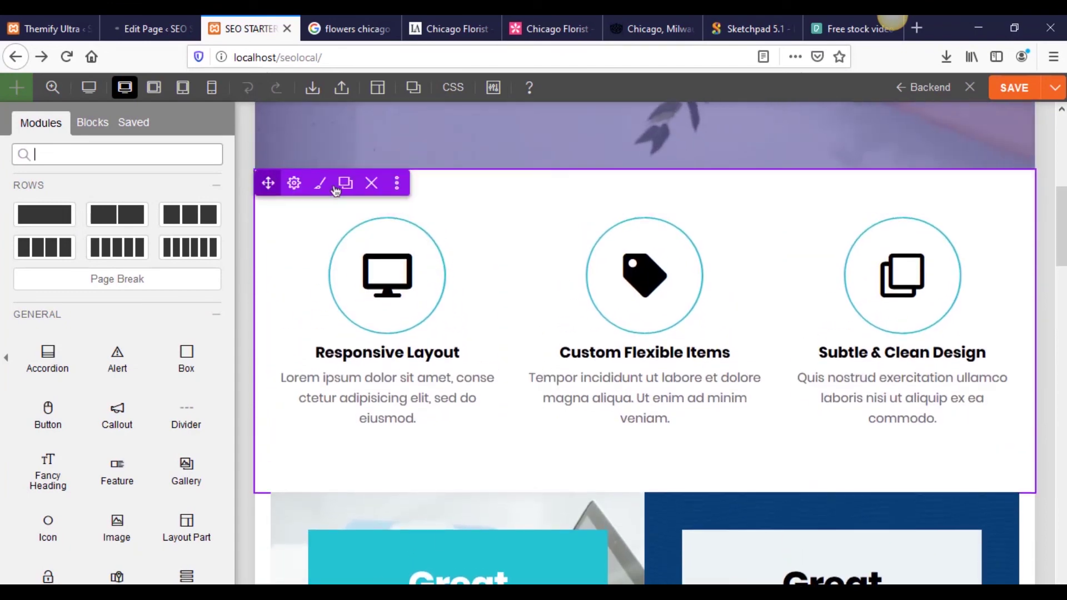
pyautogui.moveTo(301, 247); pyautogui.dragTo(549, 365)
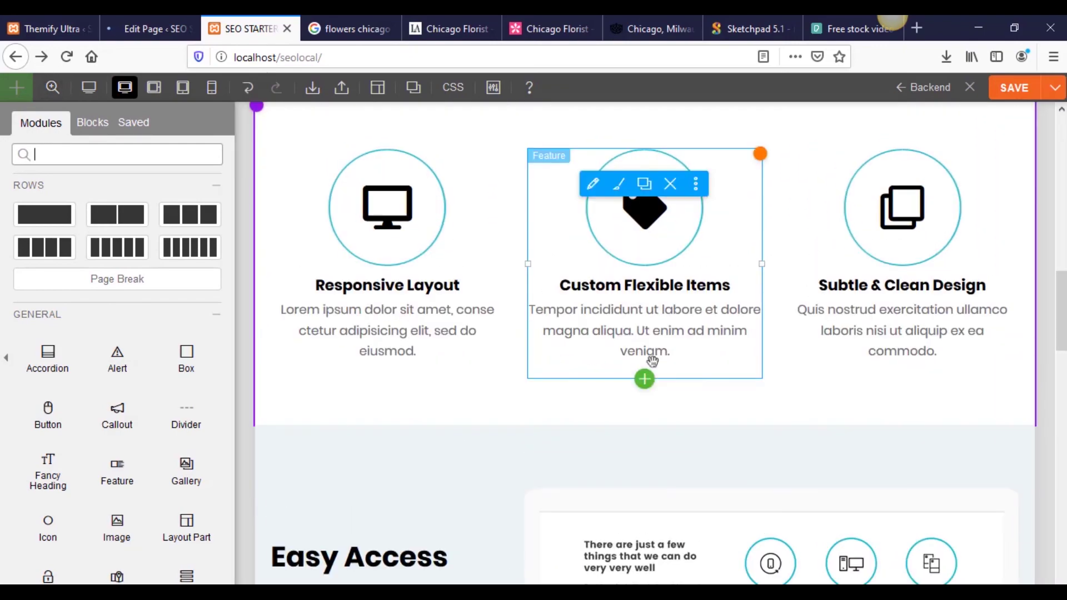
# - Check the rearranged rows, carry the three-feature icon row back up toward the hero row, and reload the home page outside the builder
pyautogui.scroll(5, 562, 425)
pyautogui.scroll(7, 562, 424)
pyautogui.scroll(-5, 571, 405)
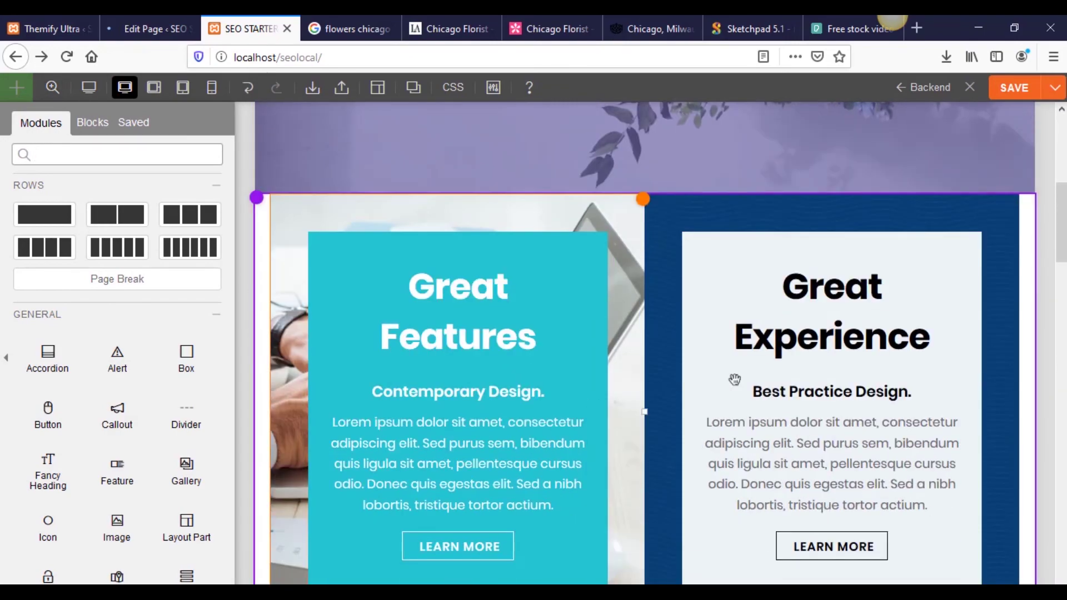
pyautogui.scroll(-6, 602, 351)
pyautogui.moveTo(256, 154)
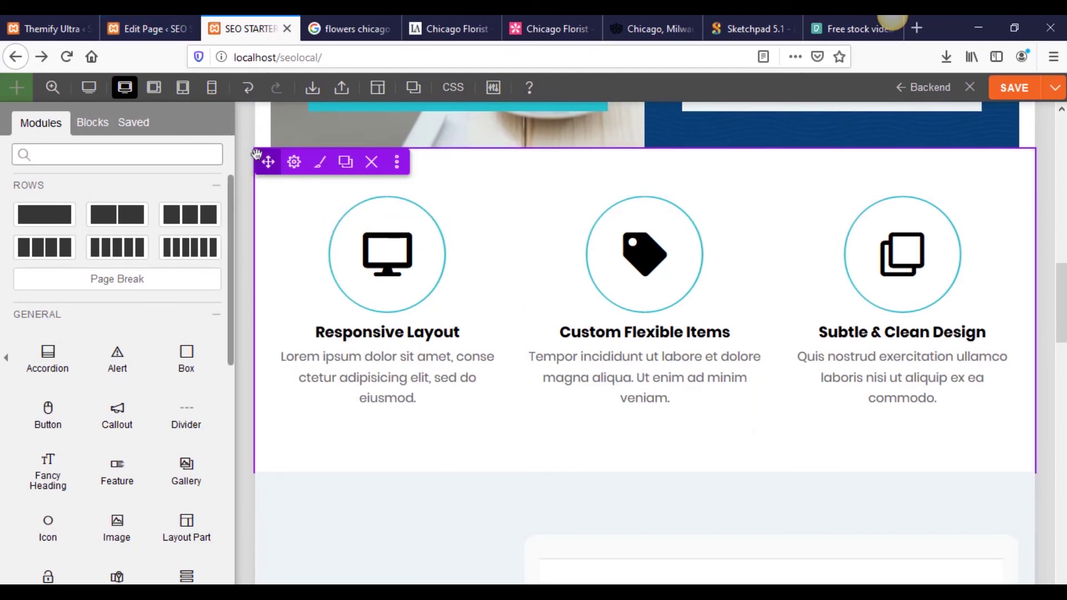
pyautogui.moveTo(268, 162); pyautogui.dragTo(555, 223)
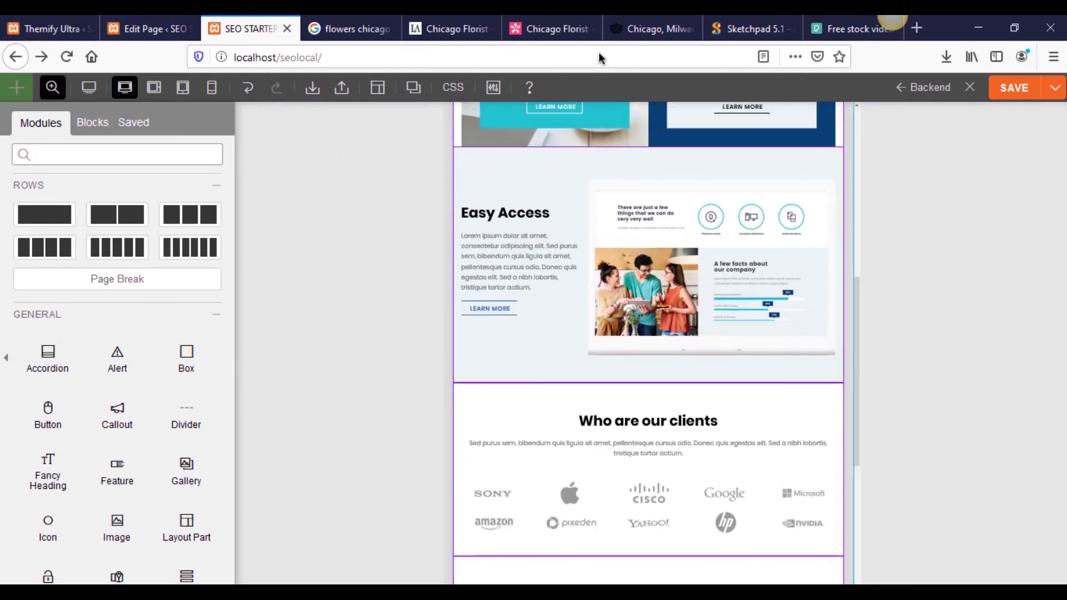
pyautogui.moveTo(599, 52); pyautogui.dragTo(602, 38)
pyautogui.moveTo(576, 129); pyautogui.dragTo(575, 92)
pyautogui.scroll(5, 817, 465)
pyautogui.scroll(2, 736, 401)
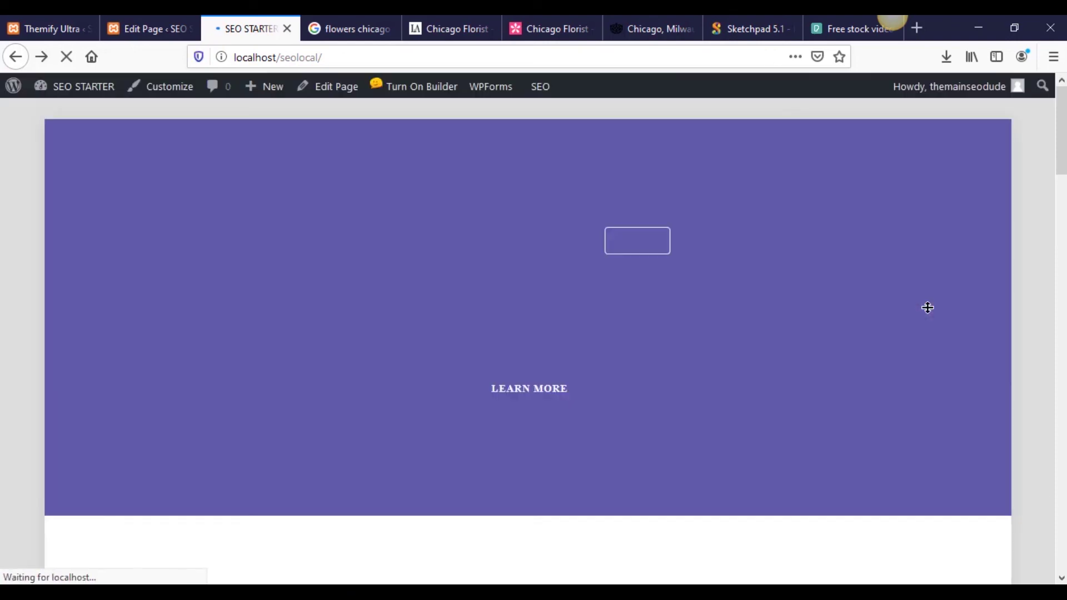
# - Review the live home page from the flower video header down to the address and company facts sections
pyautogui.scroll(-5, 1052, 295)
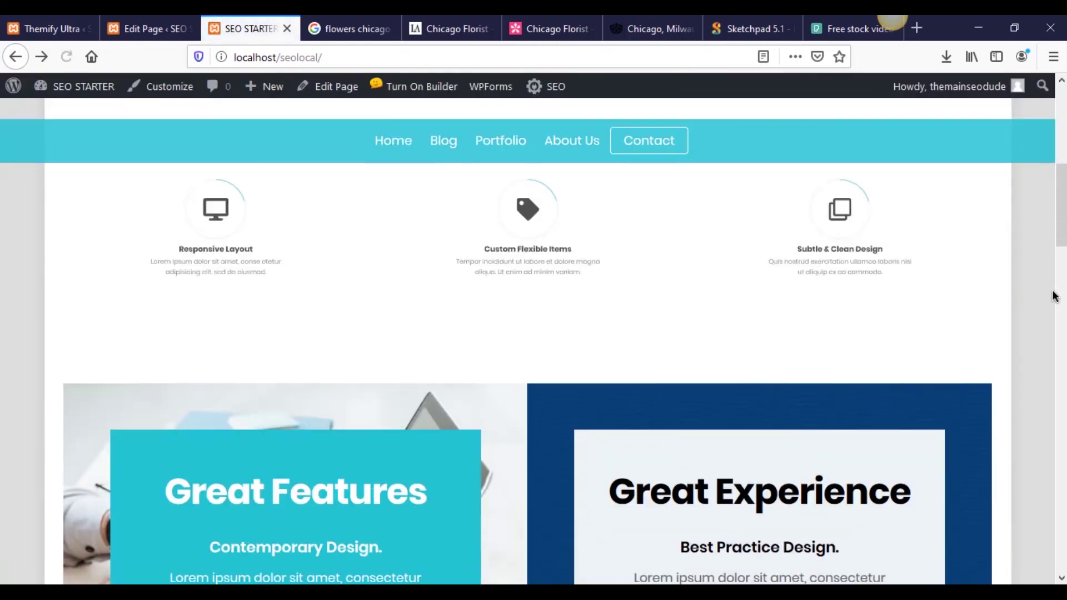
pyautogui.scroll(5, 1053, 295)
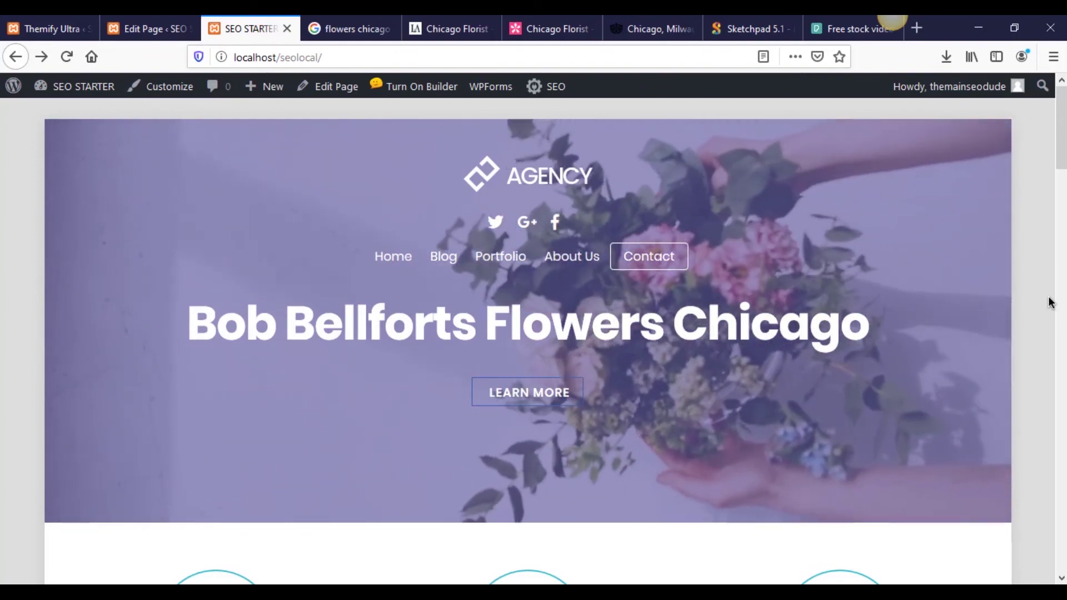
pyautogui.scroll(-6, 1046, 273)
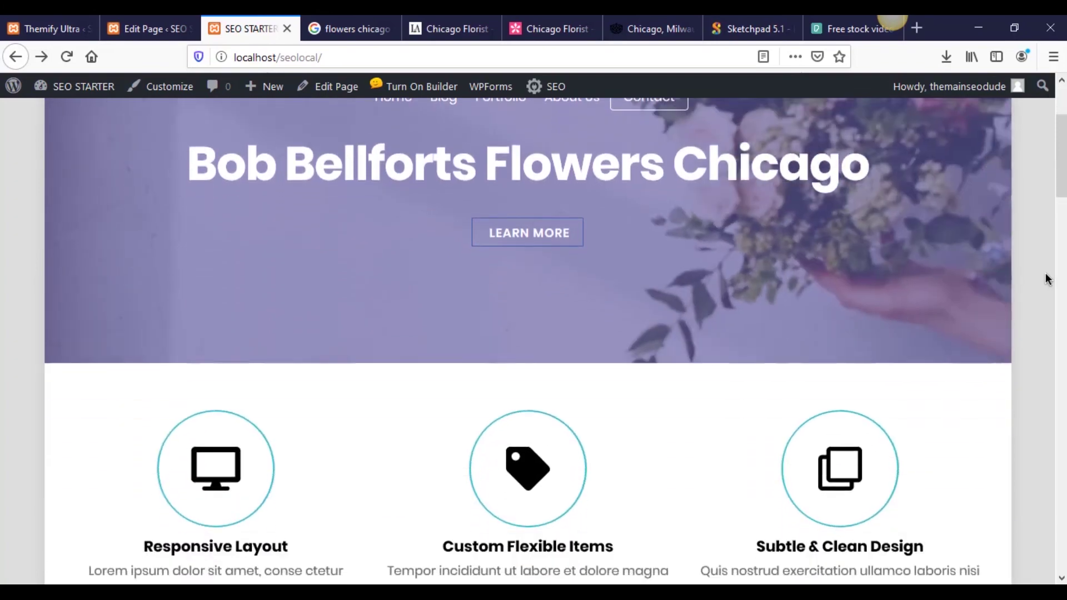
pyautogui.scroll(-12, 732, 304)
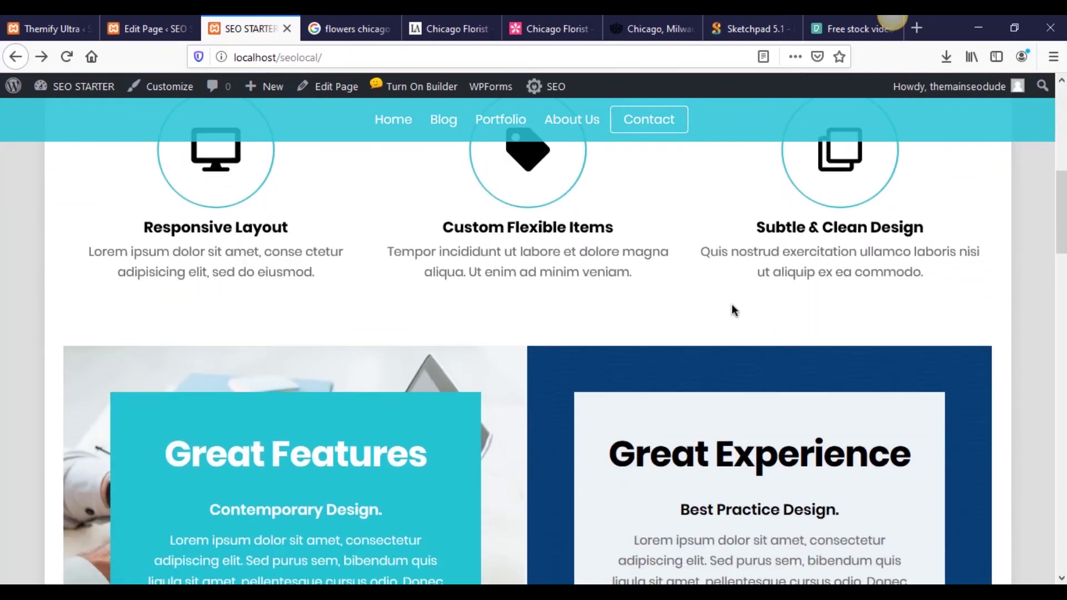
pyautogui.scroll(-3, 320, 427)
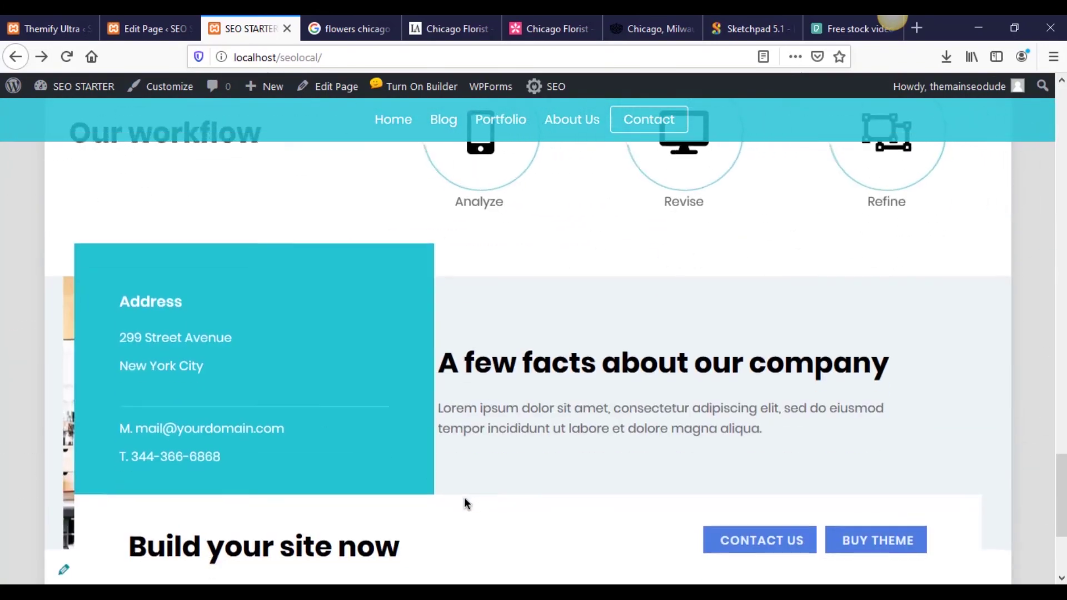
pyautogui.scroll(10, 329, 443)
pyautogui.scroll(8, 365, 453)
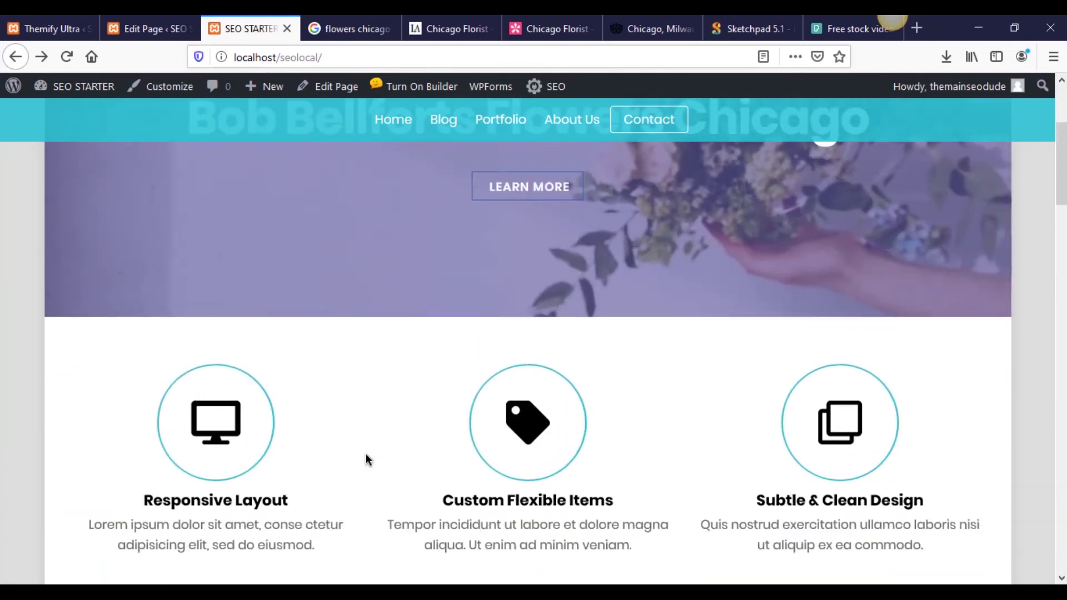